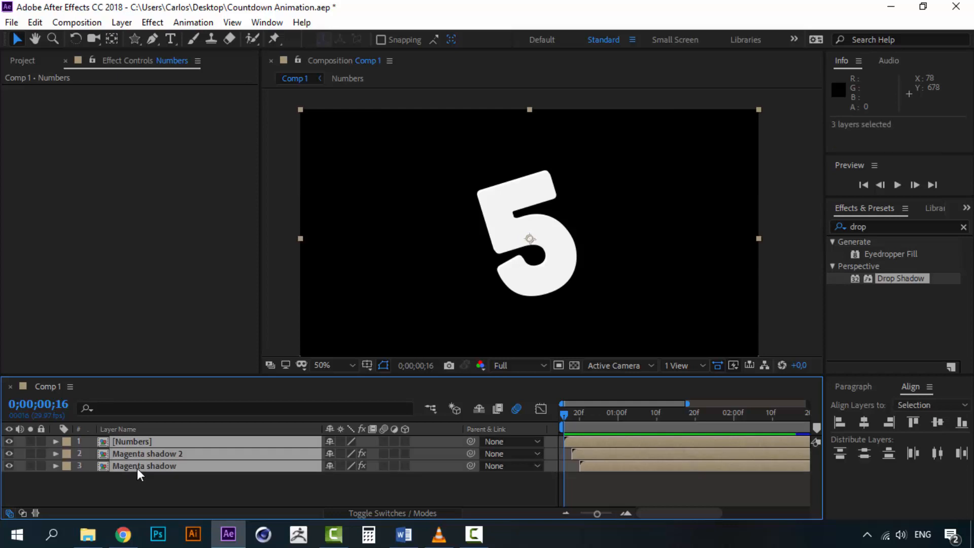
# Pre-compose the three selected number and shadow layers into a new composition named Number Morph
pyautogui.rightClick(137, 465)
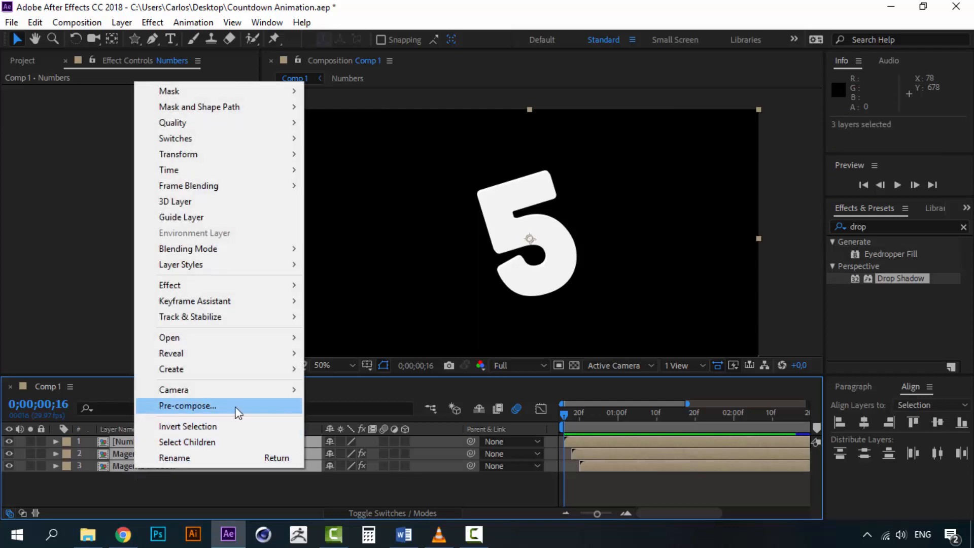
pyautogui.click(229, 406)
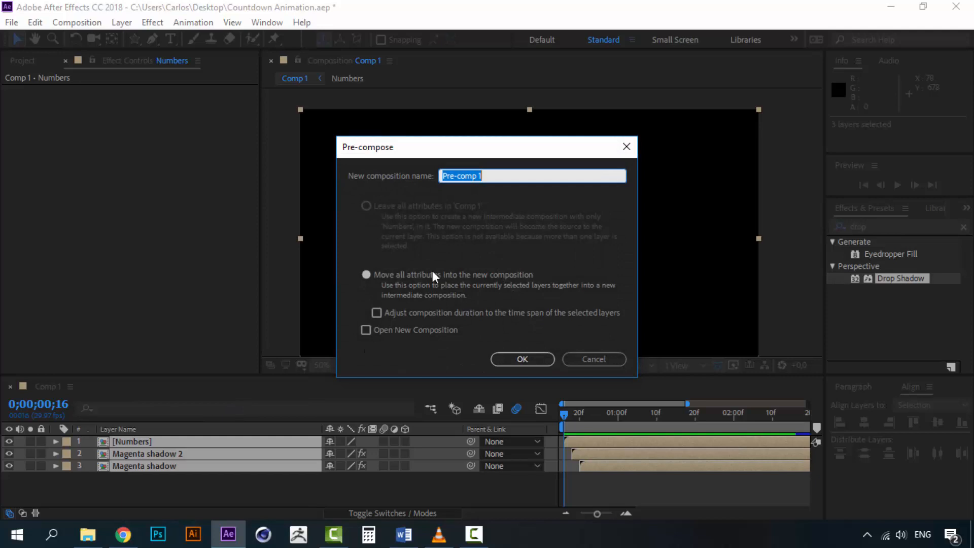
pyautogui.write('Number Morph')
pyautogui.click(535, 359)
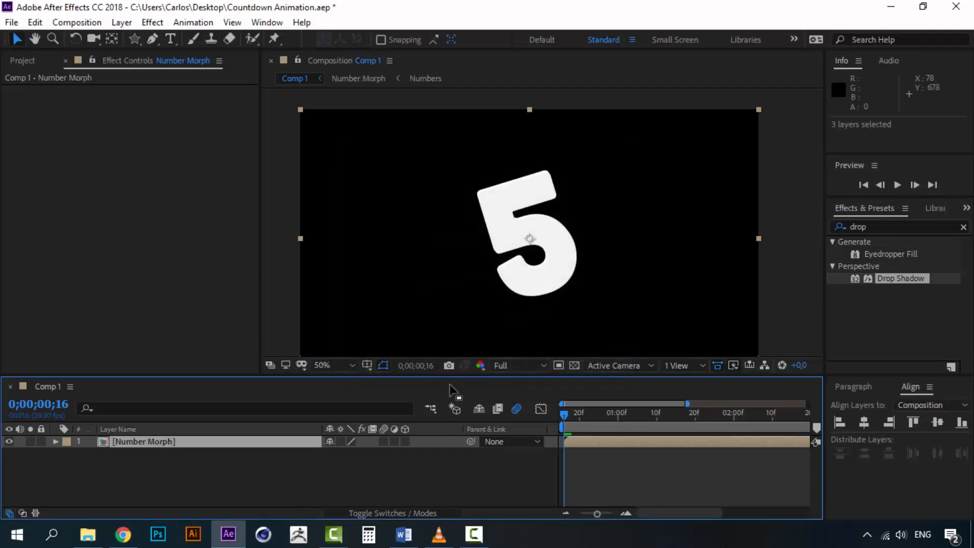
pyautogui.click(161, 441)
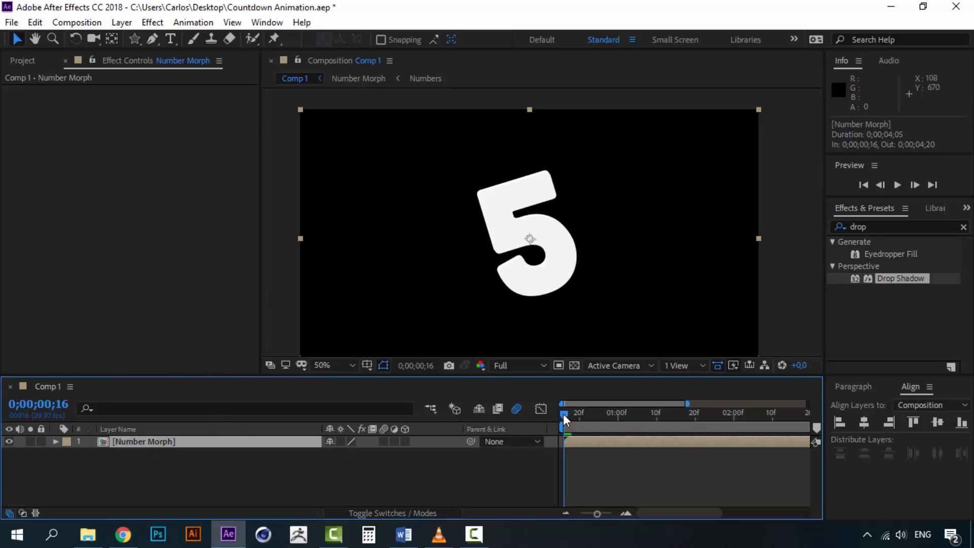
# Play back the Number Morph animation and fit the full composition duration in the timeline
pyautogui.press('space')
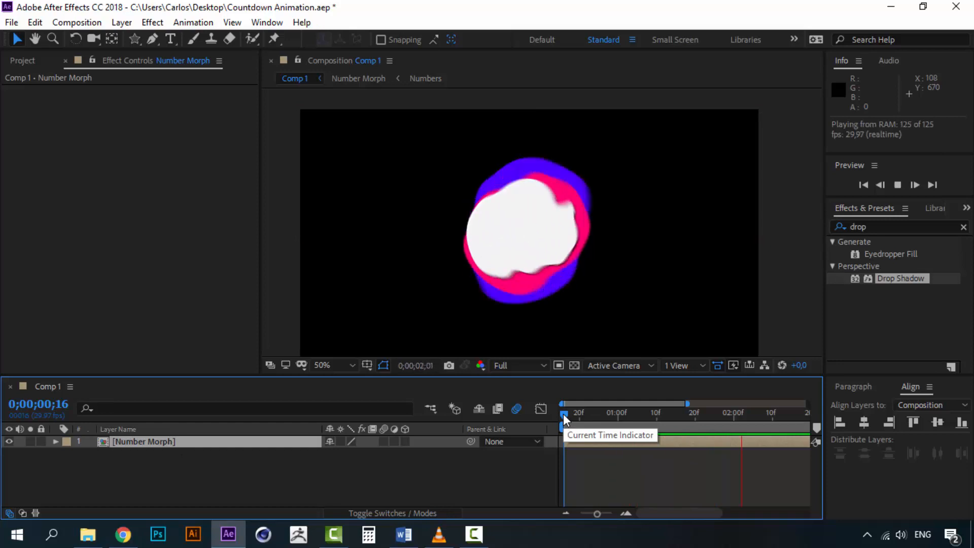
pyautogui.press('space')
pyautogui.click(569, 511)
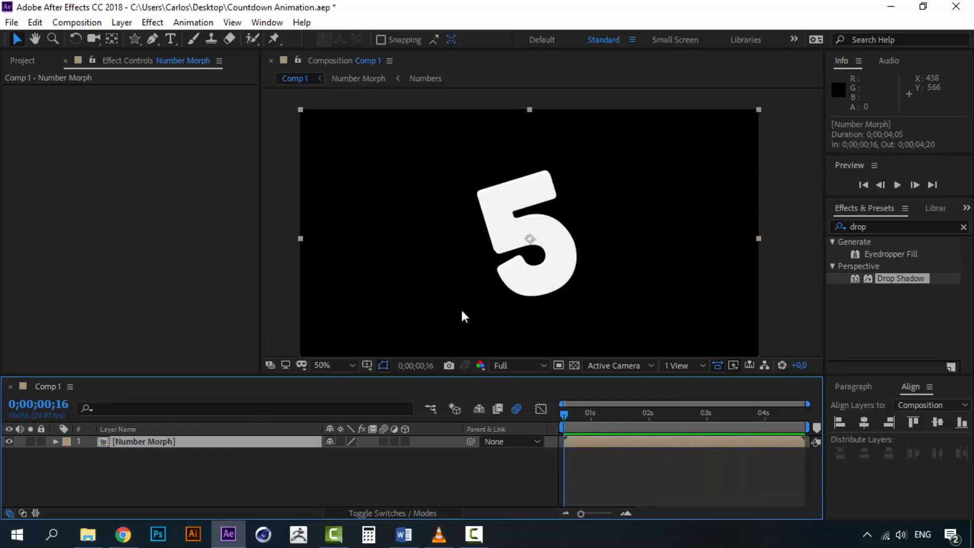
pyautogui.scroll(2, 532, 178)
pyautogui.scroll(-2, 537, 184)
# Add a new empty shape layer above the Number Morph layer in Comp 1
pyautogui.click(122, 22)
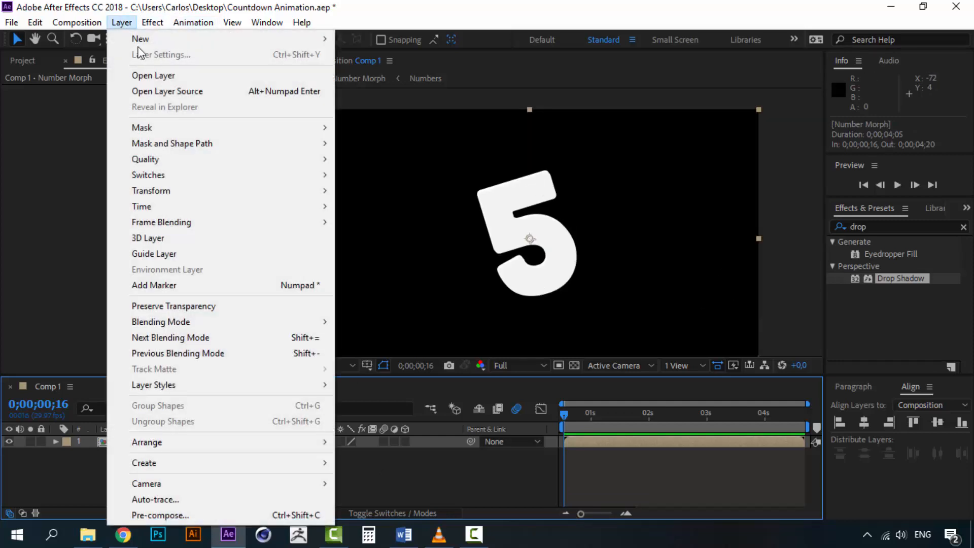
pyautogui.click(75, 463)
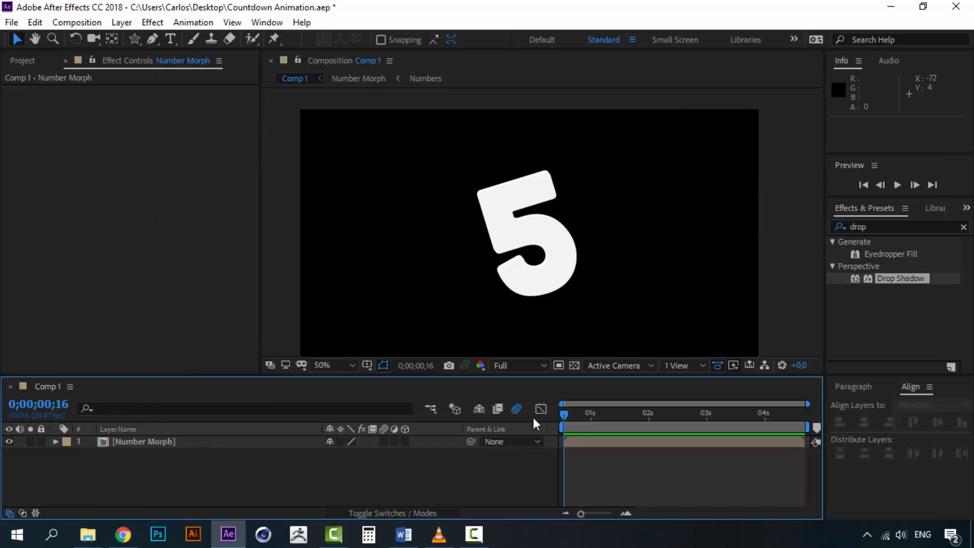
pyautogui.moveTo(538, 377); pyautogui.dragTo(527, 412)
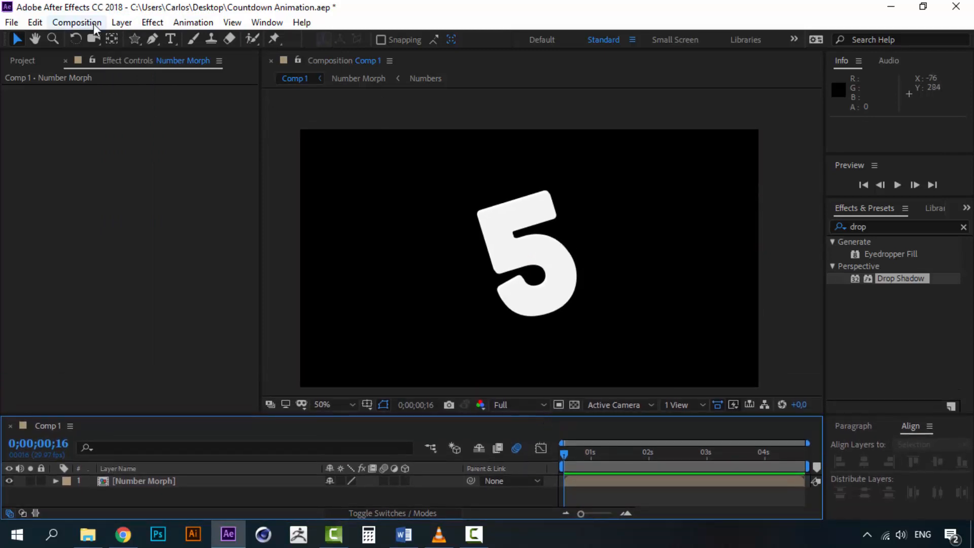
pyautogui.click(122, 22)
pyautogui.moveTo(288, 38)
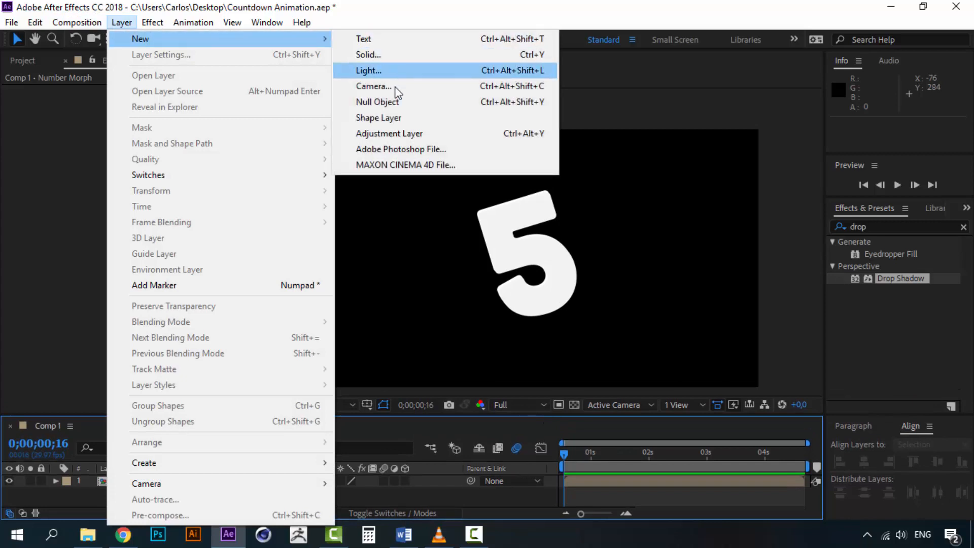
pyautogui.click(393, 117)
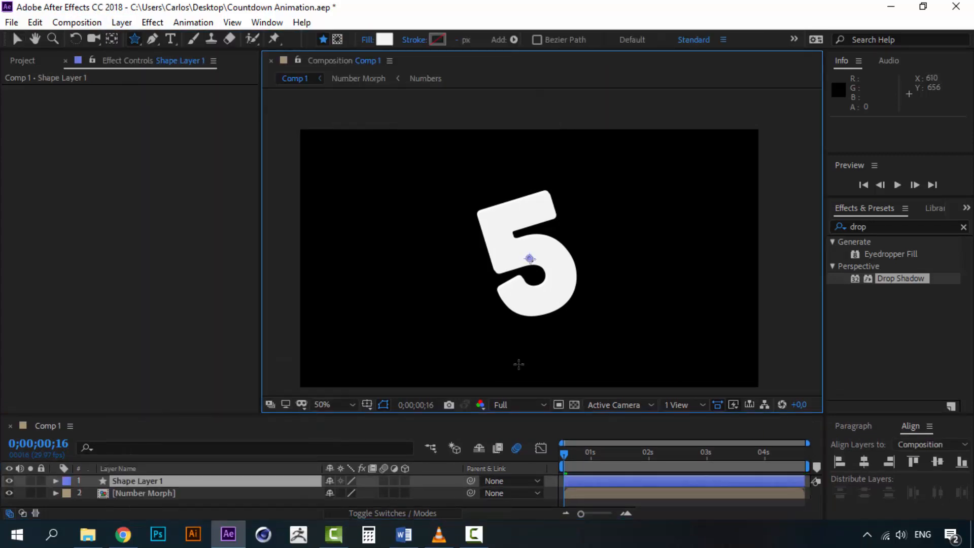
# Draw a straight diagonal line with the Pen tool from the upper right of the number 5 down into its left half
pyautogui.click(152, 39)
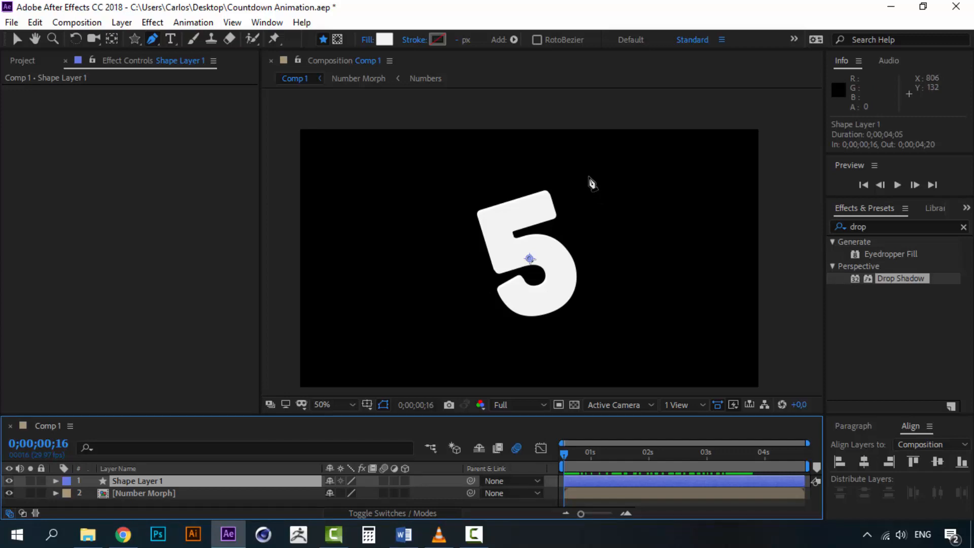
pyautogui.click(589, 177)
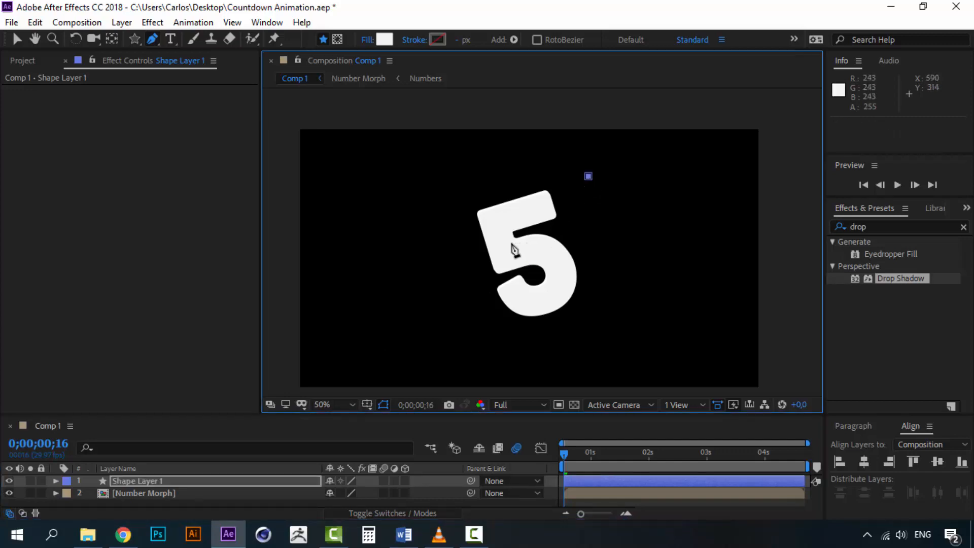
pyautogui.click(506, 259)
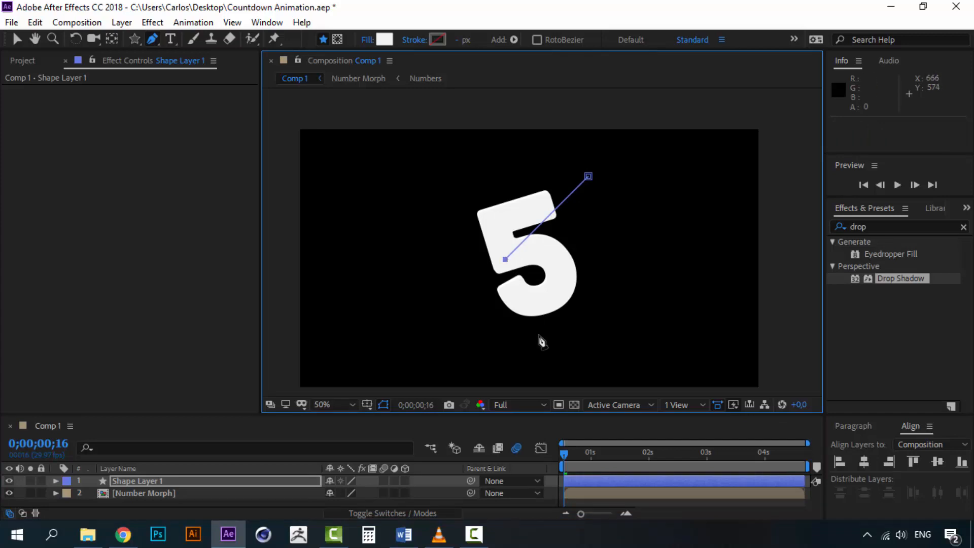
pyautogui.scroll(2, 603, 254)
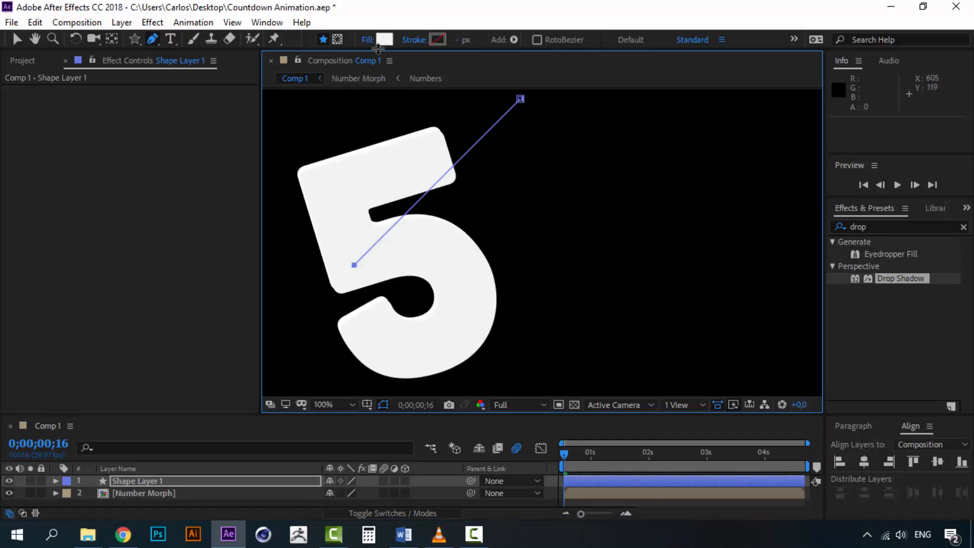
# Set the line's fill to None and its stroke to Solid Color
pyautogui.click(366, 41)
pyautogui.click(415, 225)
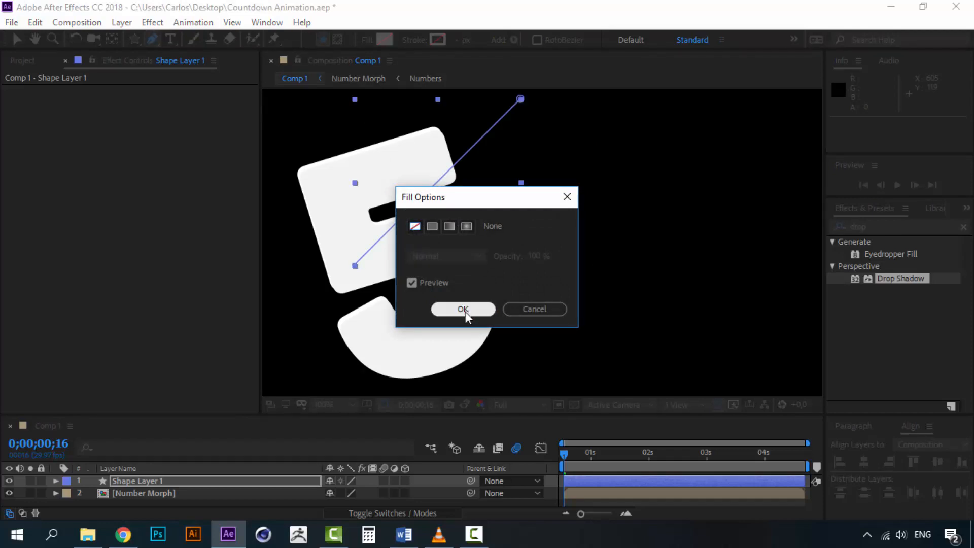
pyautogui.click(464, 308)
pyautogui.click(420, 41)
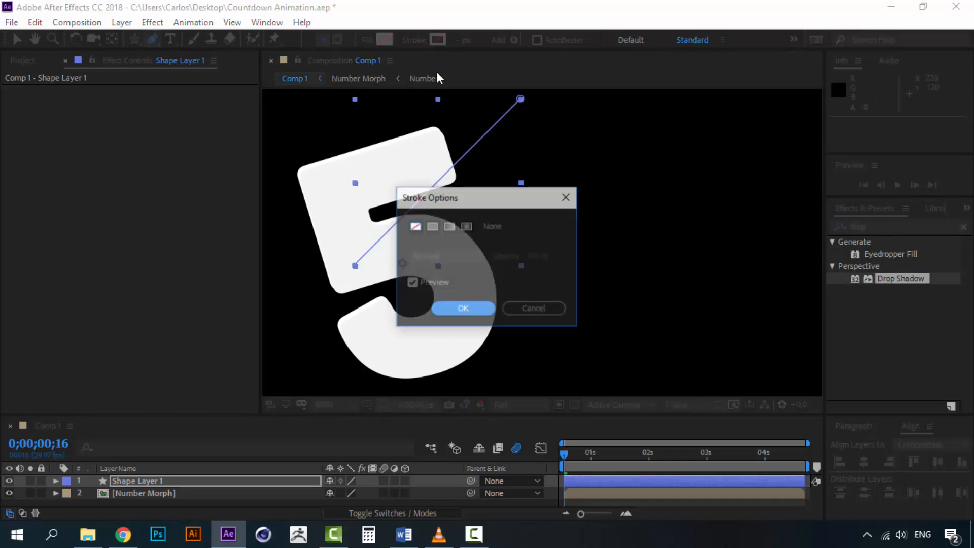
pyautogui.click(432, 226)
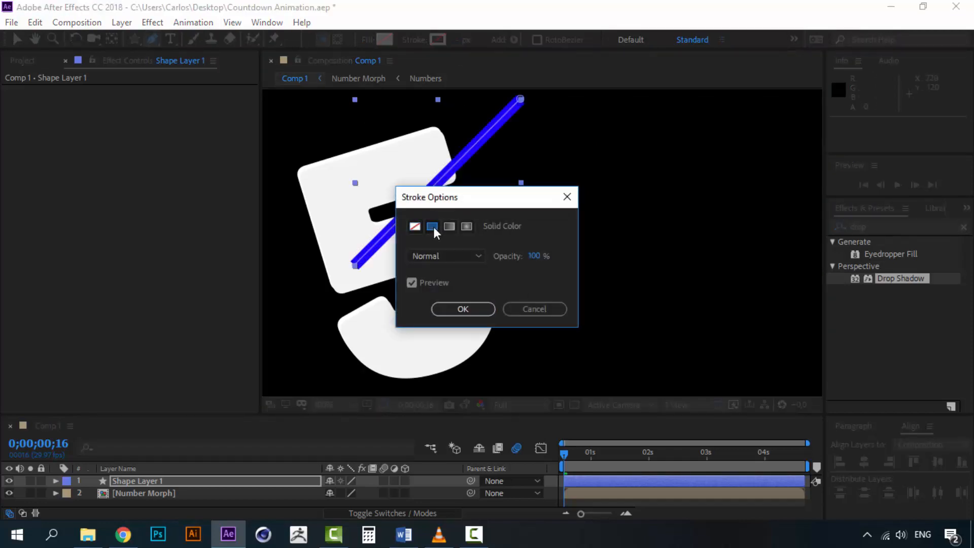
pyautogui.click(468, 310)
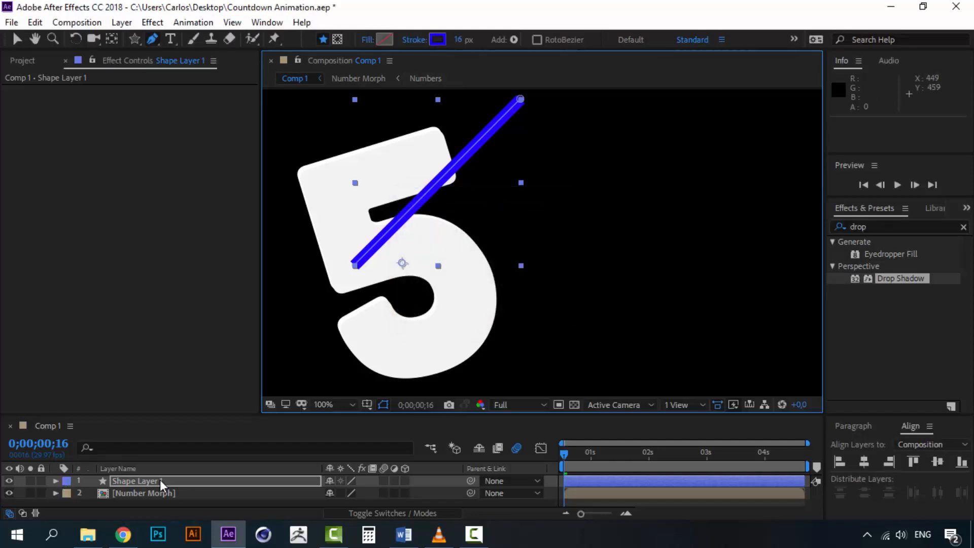
# Change the line cap of the shape layer's Stroke 1 to Round Cap
pyautogui.click(54, 482)
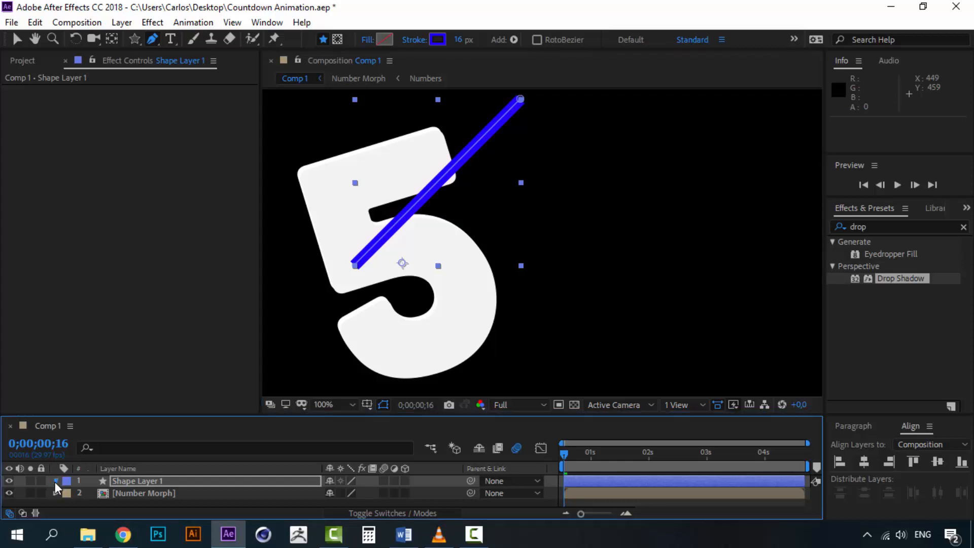
pyautogui.scroll(-1, 60, 491)
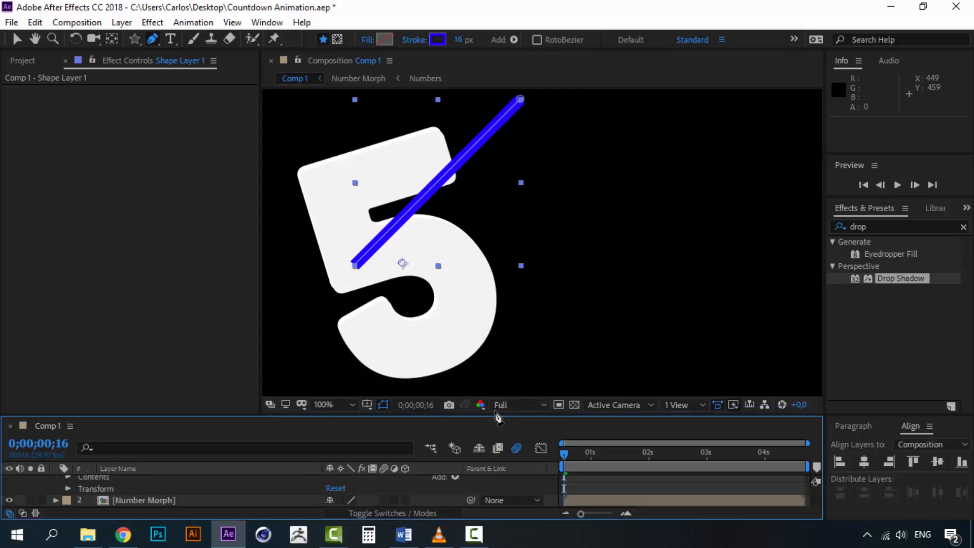
pyautogui.moveTo(500, 411); pyautogui.dragTo(500, 341)
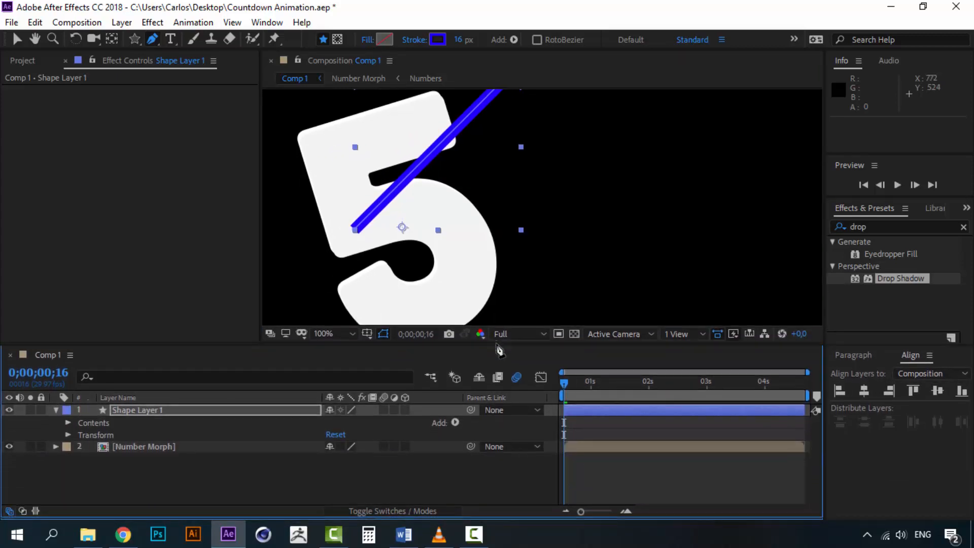
pyautogui.click(69, 422)
pyautogui.click(81, 435)
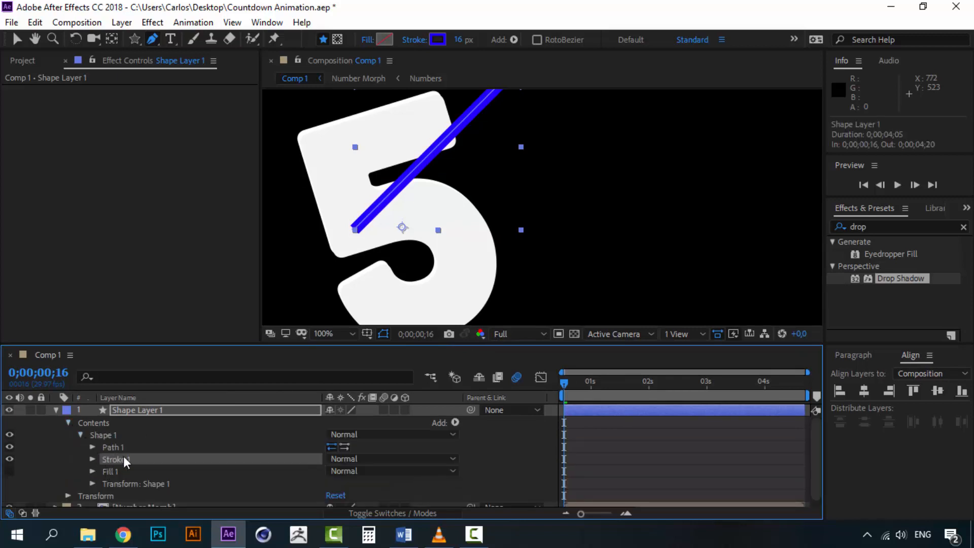
pyautogui.click(93, 459)
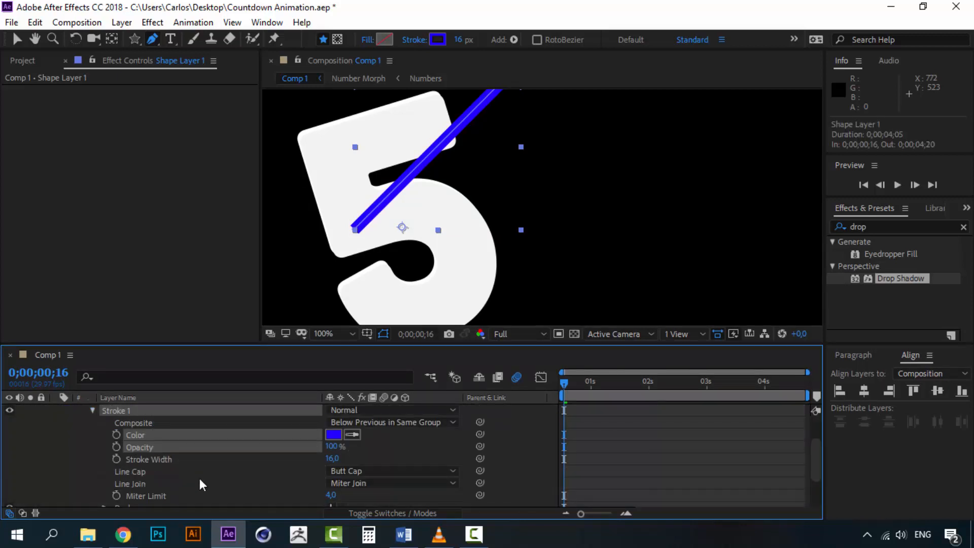
pyautogui.click(402, 473)
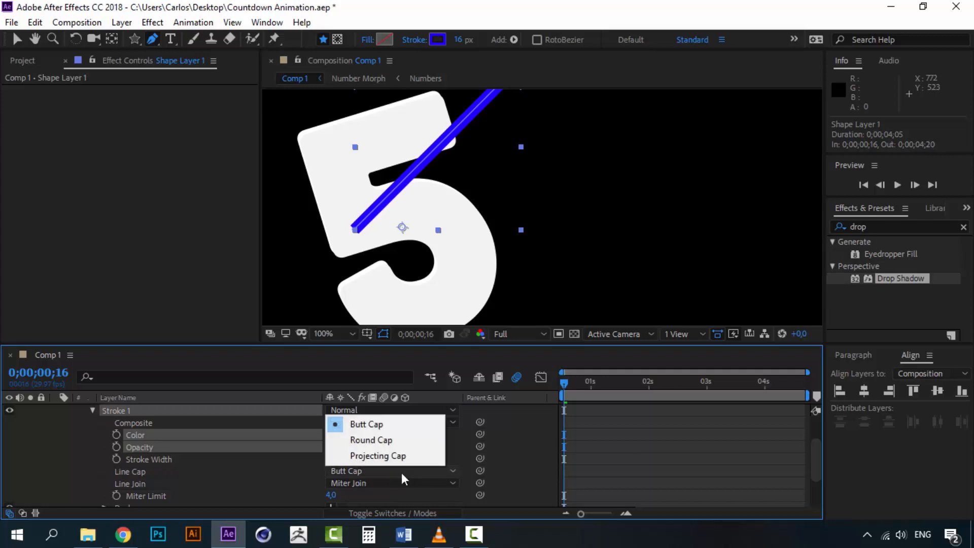
pyautogui.click(385, 440)
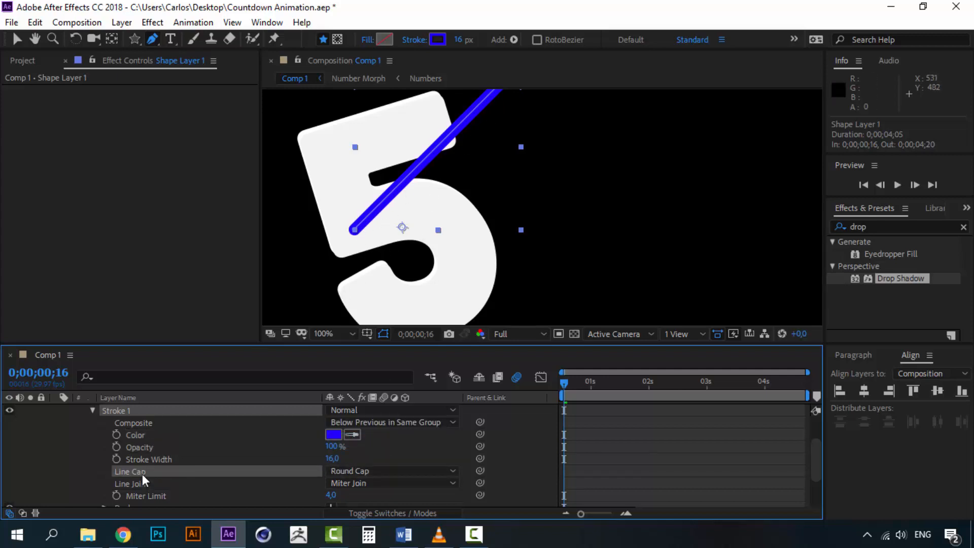
pyautogui.click(93, 411)
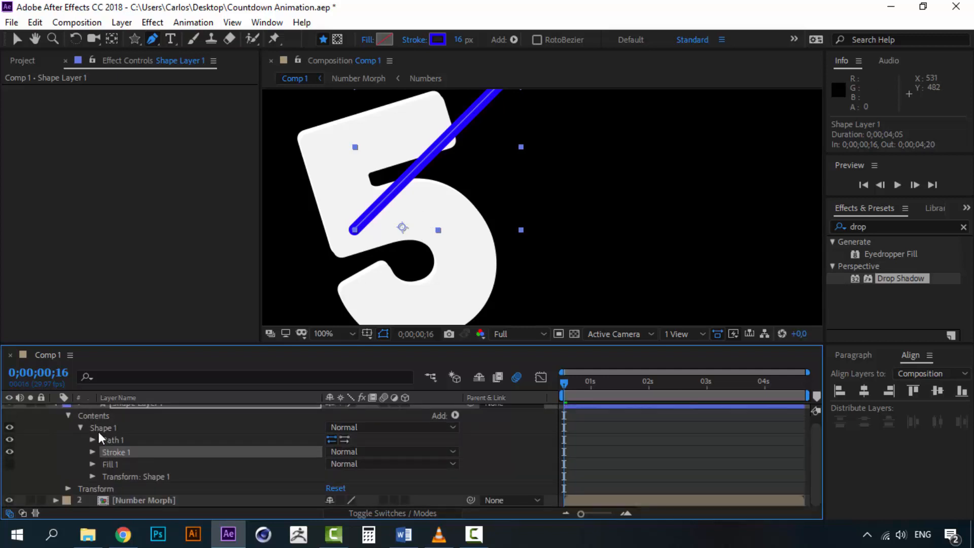
pyautogui.click(56, 410)
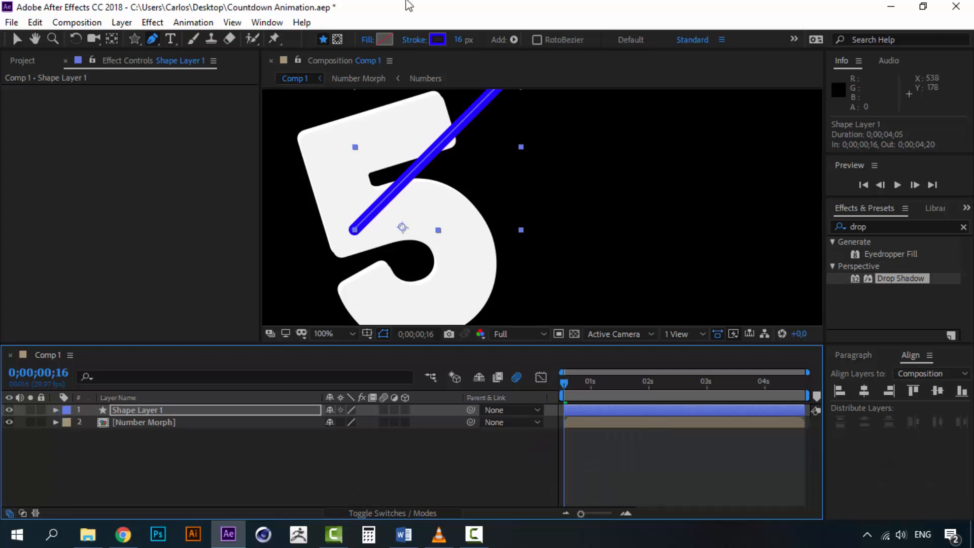
# Set the line's stroke colour to magenta FF0072 to match the number's shadow
pyautogui.click(610, 383)
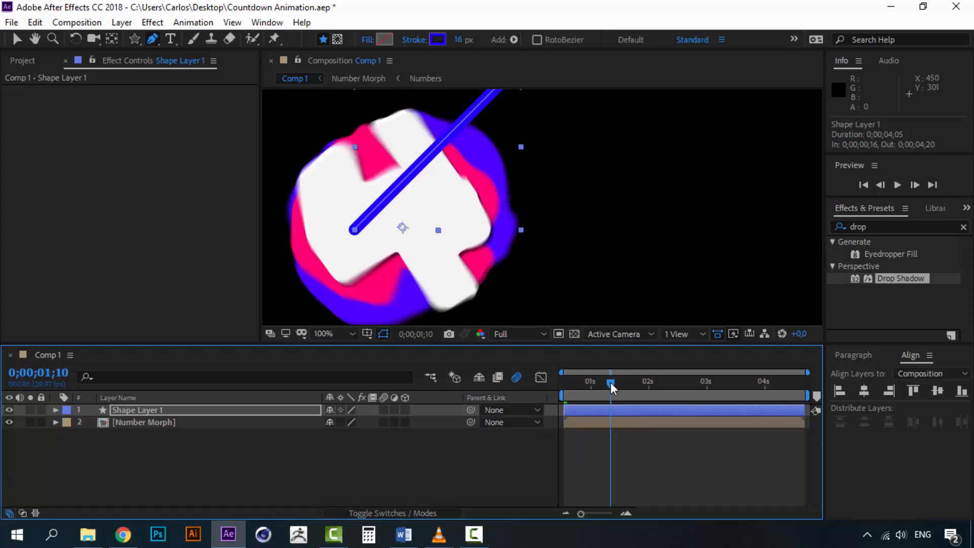
pyautogui.click(436, 40)
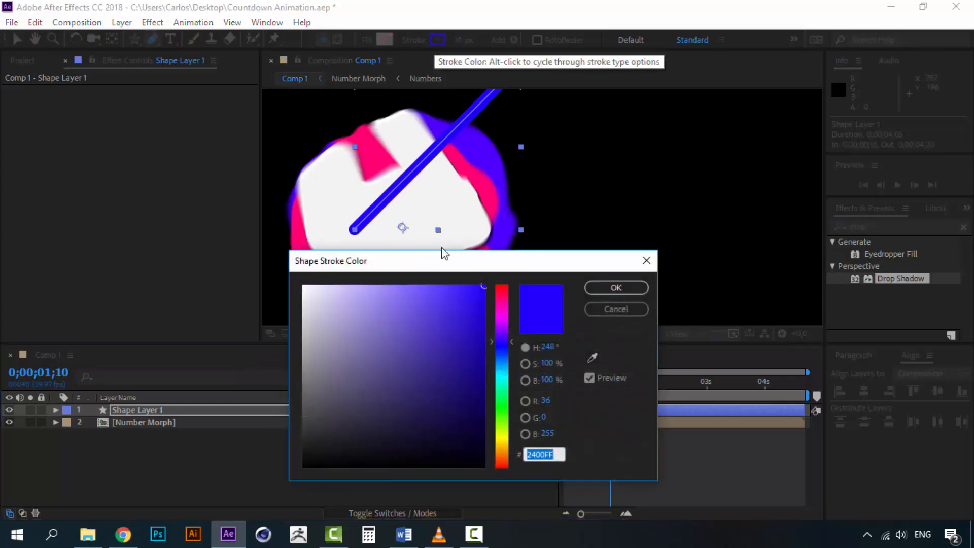
pyautogui.write('FF0072')
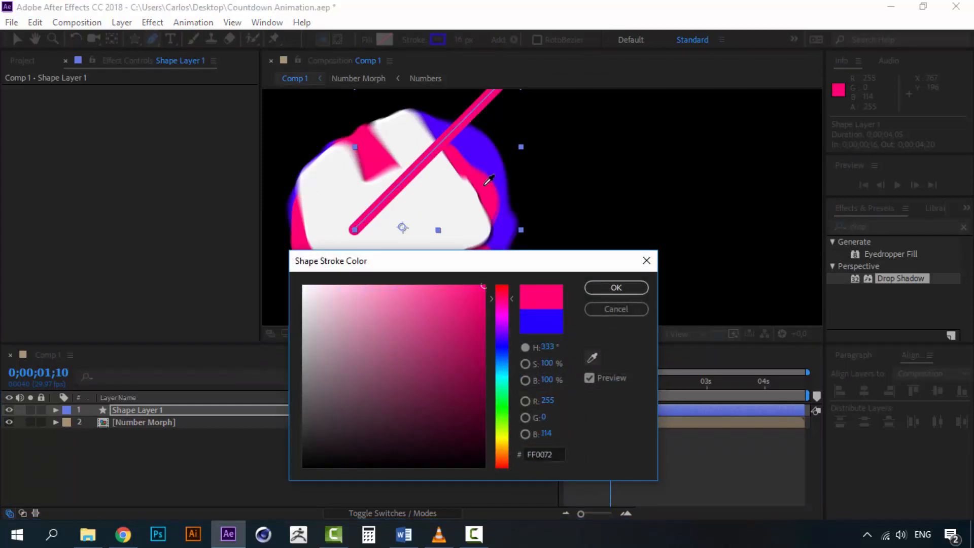
pyautogui.click(612, 287)
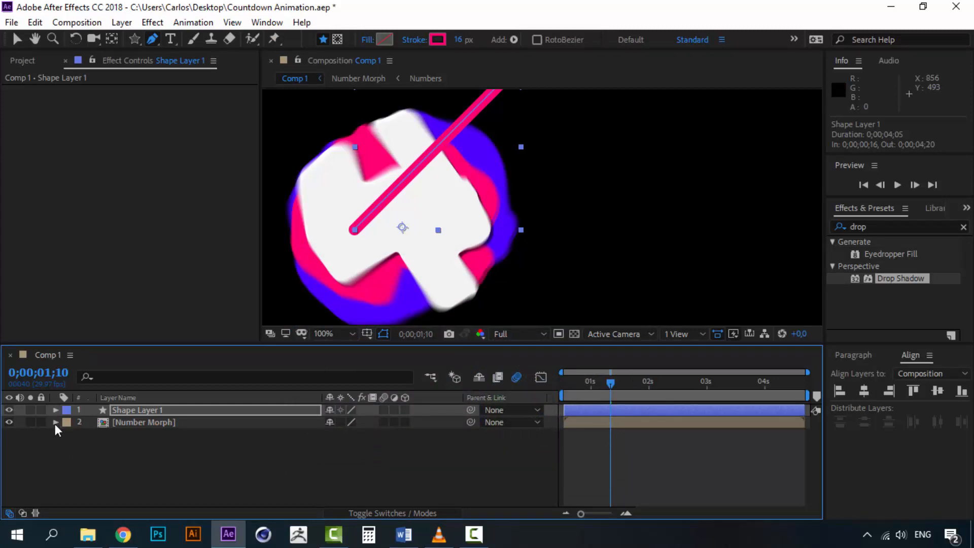
# Move the start of Shape Layer 1 to 0;00;00;25 in the timeline
pyautogui.moveTo(591, 383)
pyautogui.mouseDown()
pyautogui.moveTo(563, 381)
pyautogui.moveTo(581, 382)
pyautogui.mouseUp()
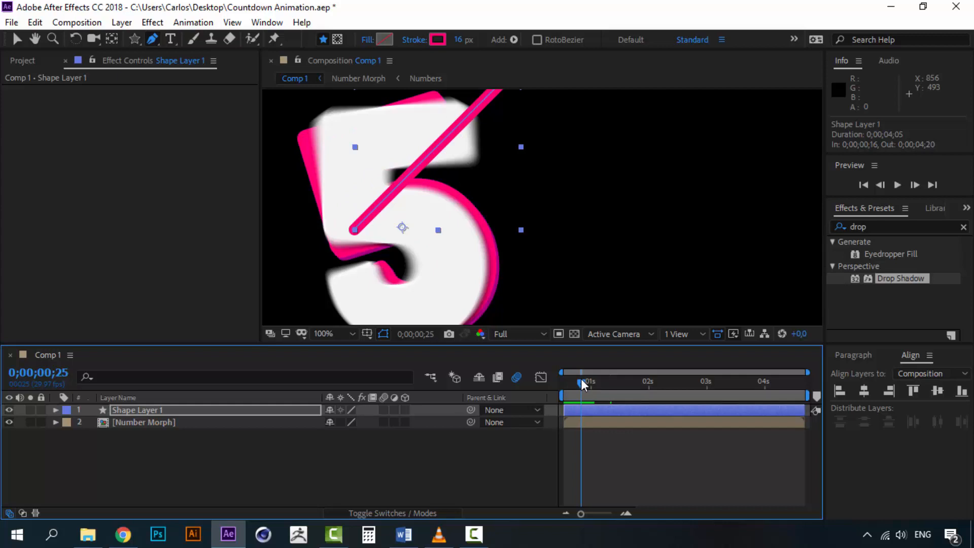
pyautogui.click(145, 412)
pyautogui.press('[')
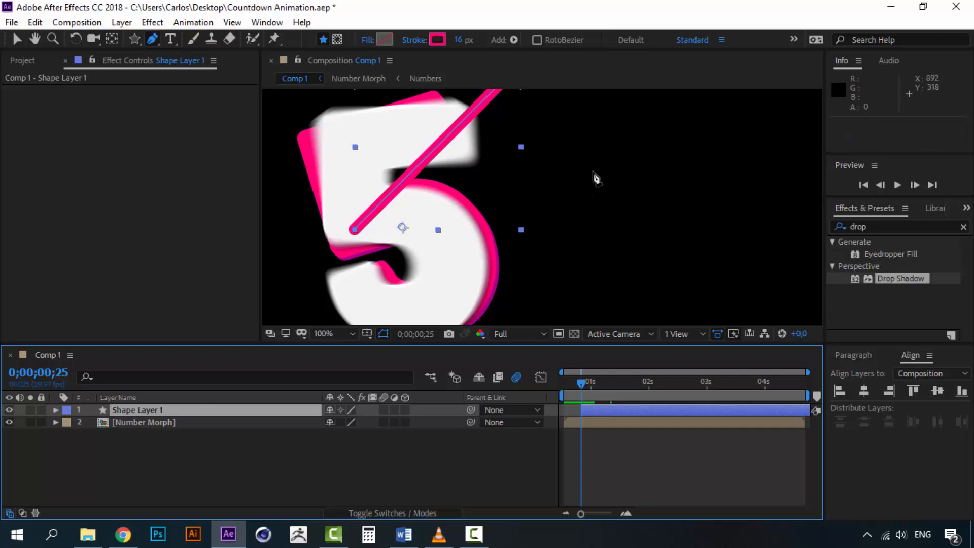
pyautogui.moveTo(506, 154); pyautogui.dragTo(563, 218)
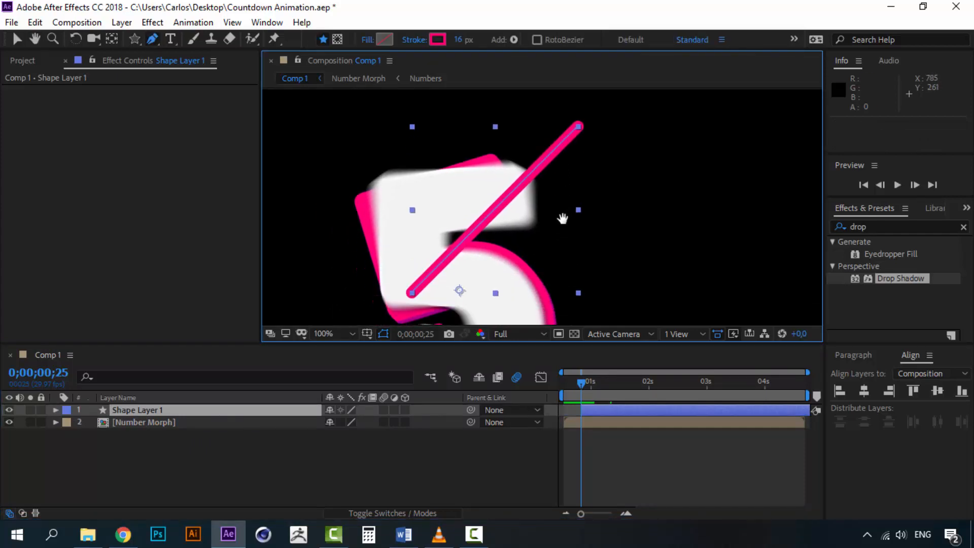
# Add a Trim Paths operator to the contents of Shape Layer 1
pyautogui.click(132, 412)
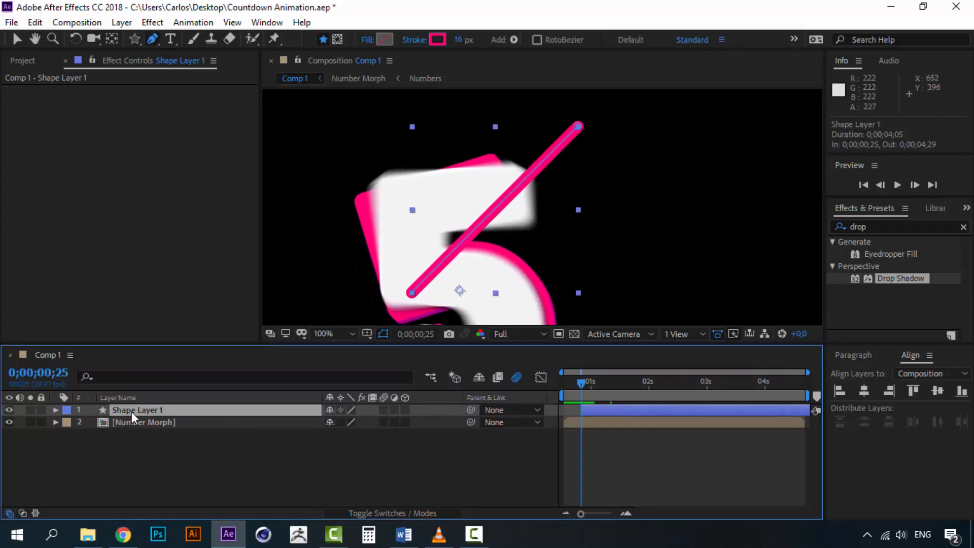
pyautogui.click(56, 411)
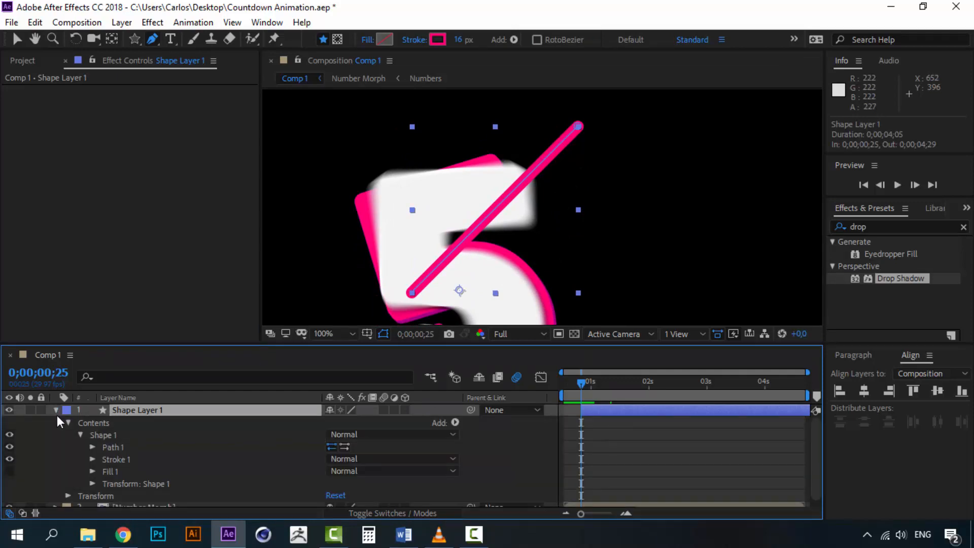
pyautogui.click(80, 435)
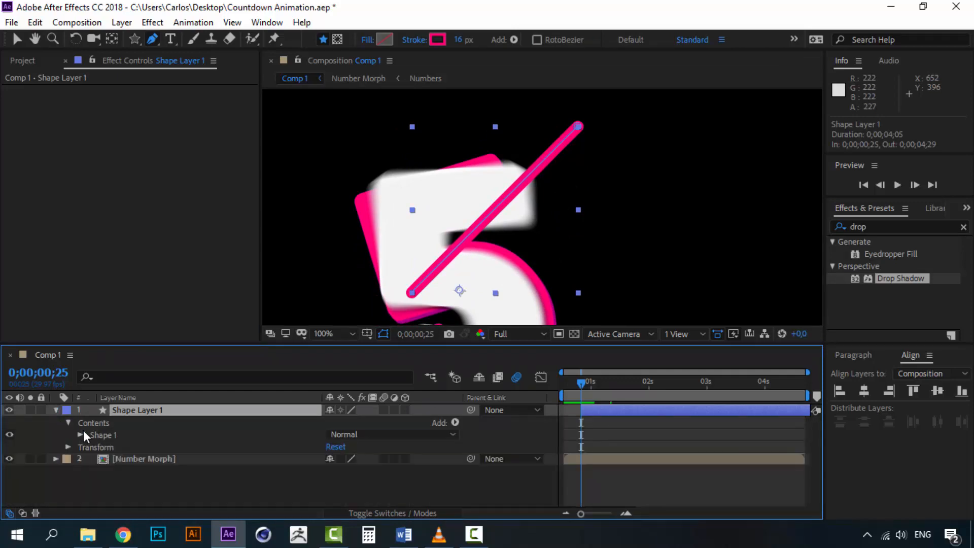
pyautogui.click(102, 422)
pyautogui.click(455, 422)
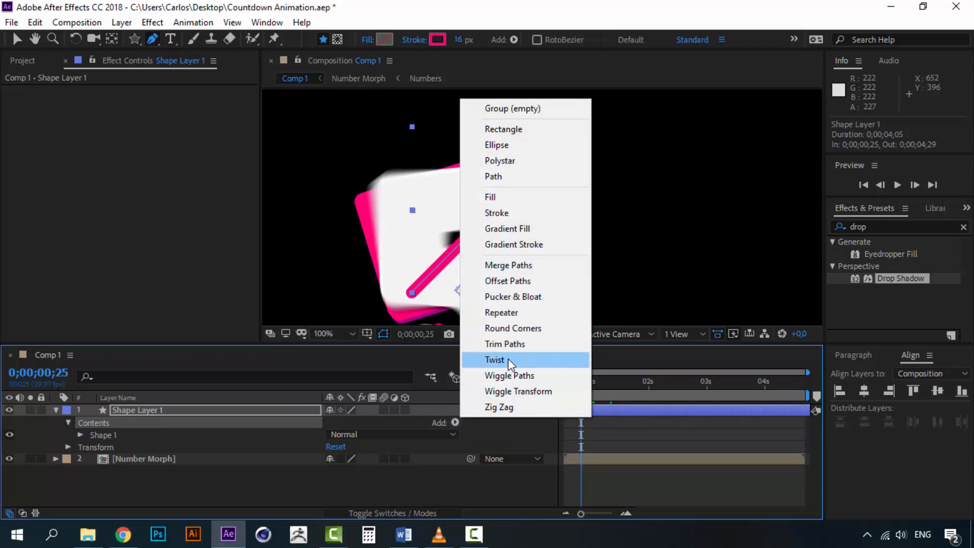
pyautogui.click(518, 344)
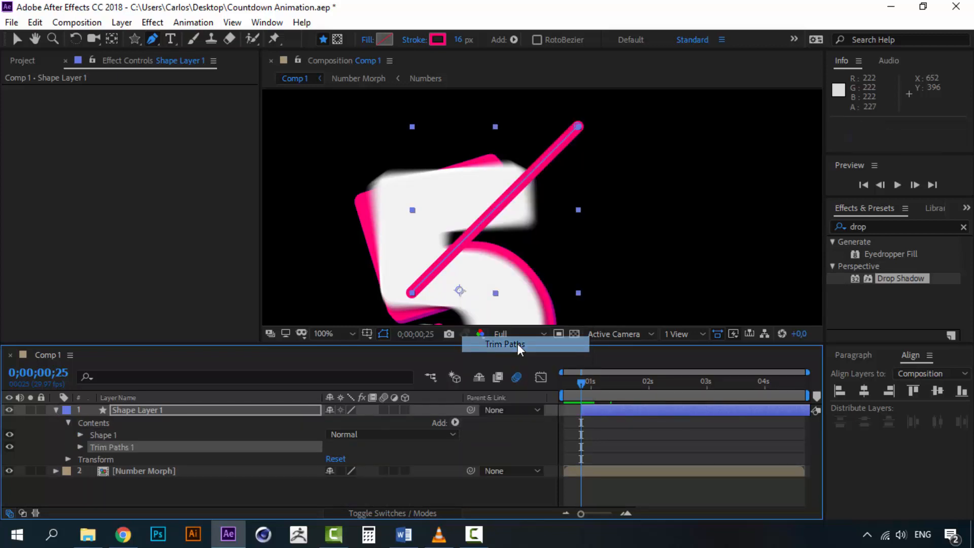
# Keyframe the Trim Paths End of Shape Layer 1 from 0% at 0;00;00;25 to 100% at 0;00;01;01
pyautogui.click(81, 447)
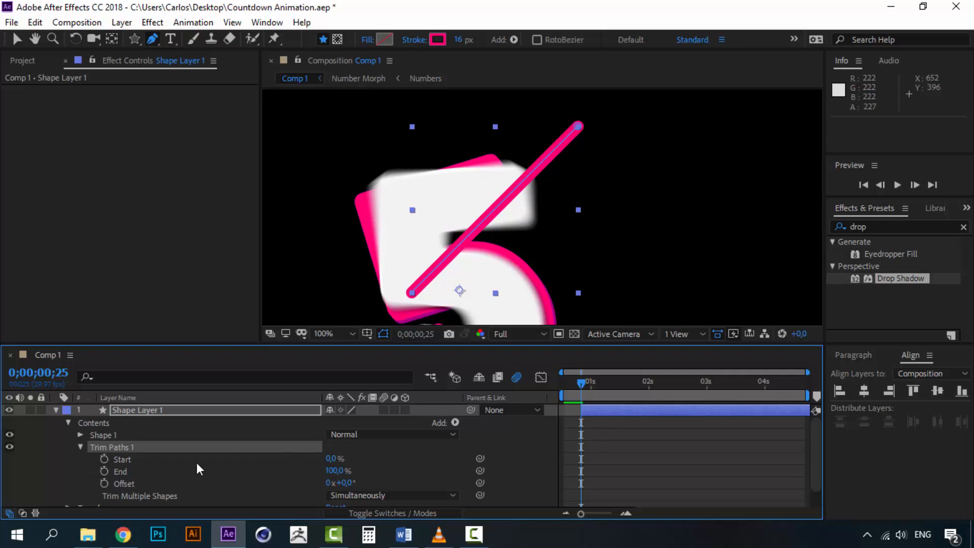
pyautogui.click(103, 471)
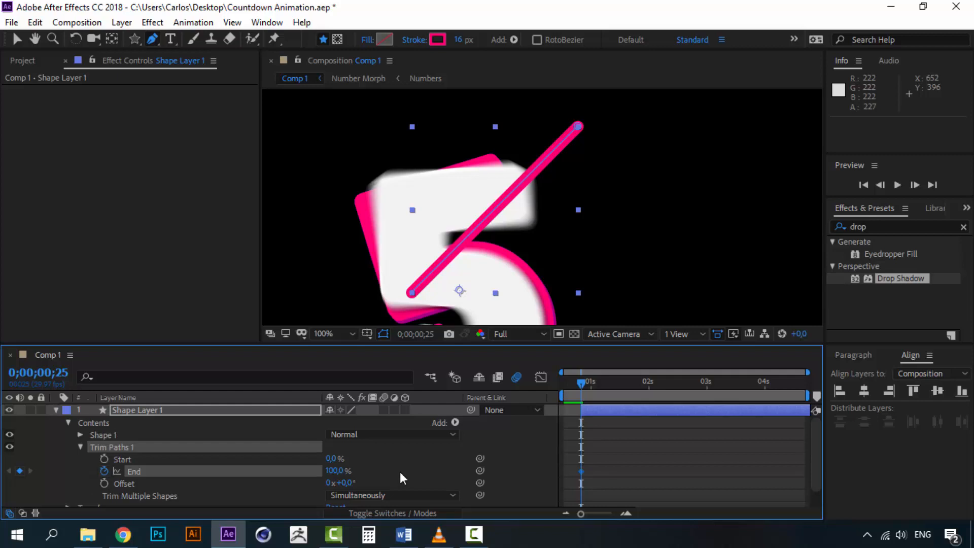
pyautogui.click(335, 471)
pyautogui.click(387, 465)
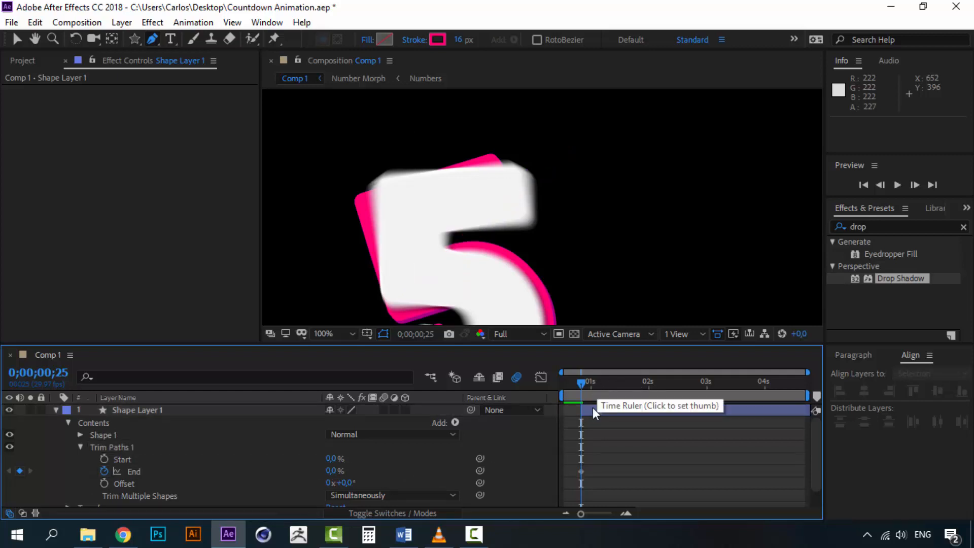
pyautogui.moveTo(582, 383); pyautogui.dragTo(595, 383)
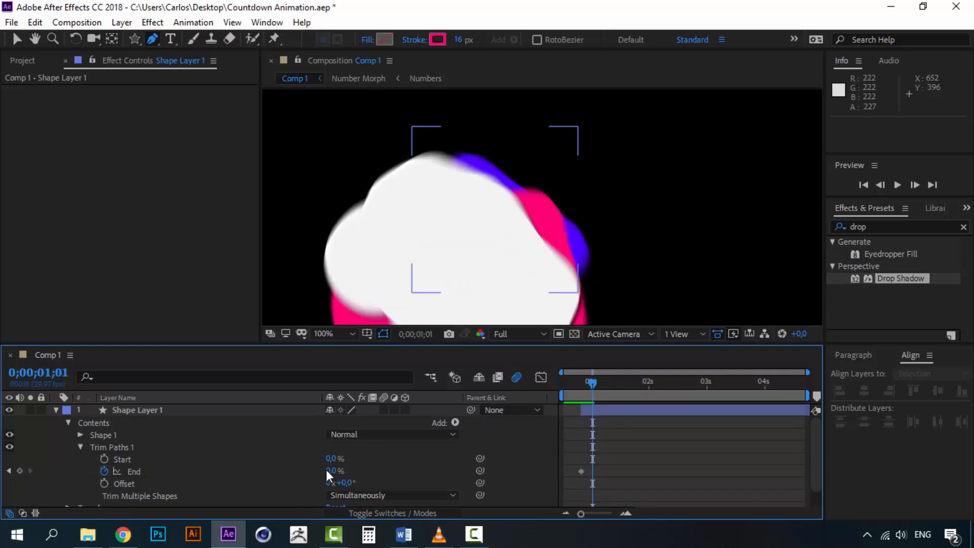
pyautogui.moveTo(330, 473); pyautogui.dragTo(415, 465)
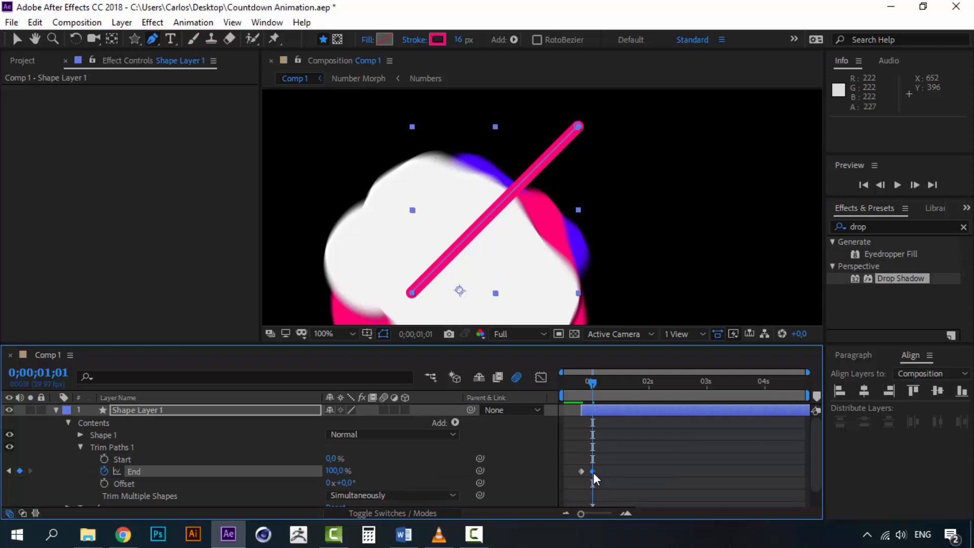
# Keyframe the Trim Paths Start of Shape Layer 1 from 0% at 0;00;01;01 to 100% at 0;00;01;06
pyautogui.click(107, 458)
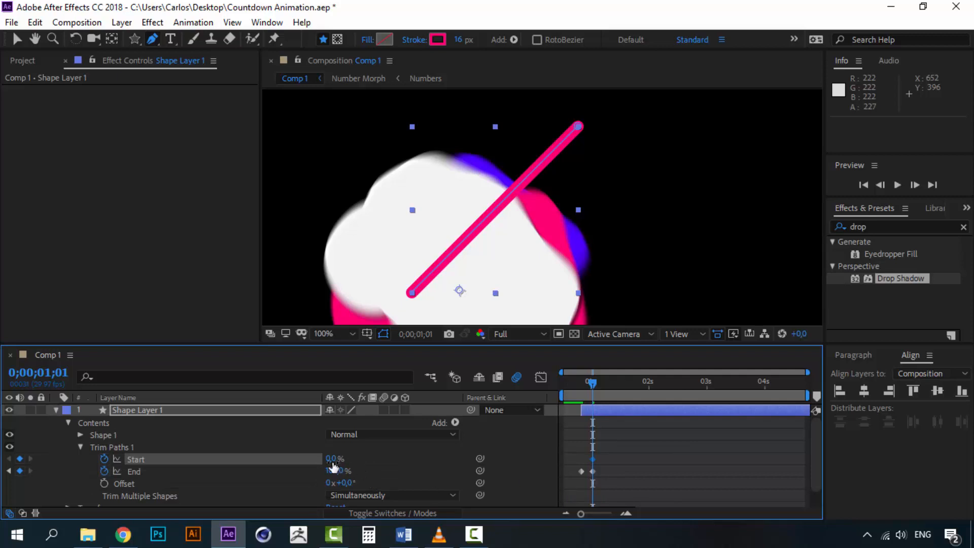
pyautogui.click(604, 384)
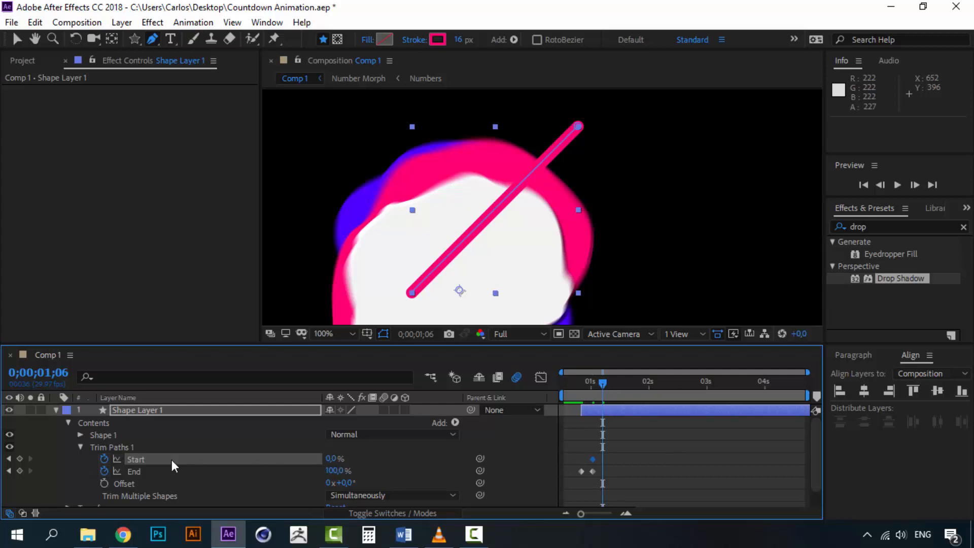
pyautogui.click(330, 459)
pyautogui.write('100')
pyautogui.press('Return')
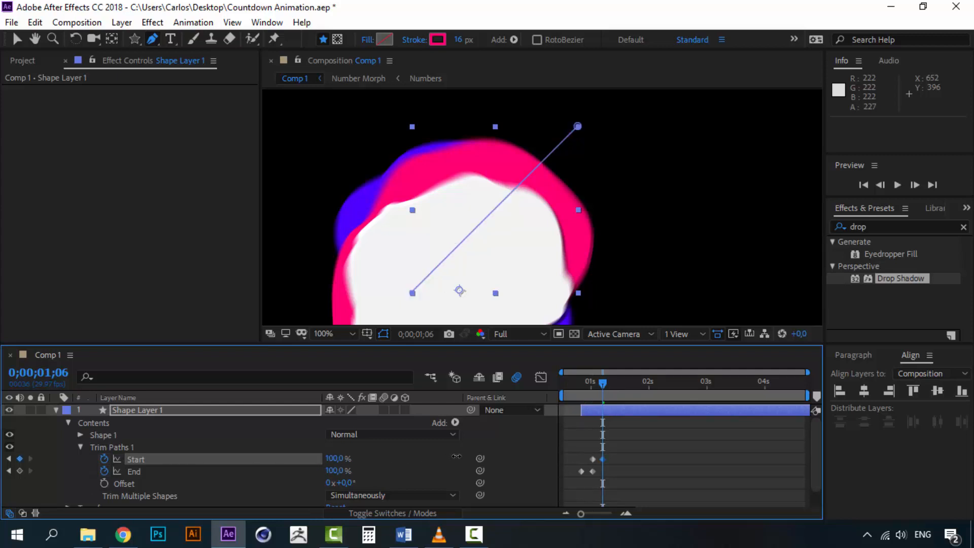
# Preview the line's trim animation repeatedly around the change of number, from about 0;00;00;22 to 0;00;01;06
pyautogui.click(579, 384)
pyautogui.moveTo(578, 383); pyautogui.dragTo(598, 384)
pyautogui.moveTo(604, 384); pyautogui.dragTo(578, 388)
pyautogui.press('space')
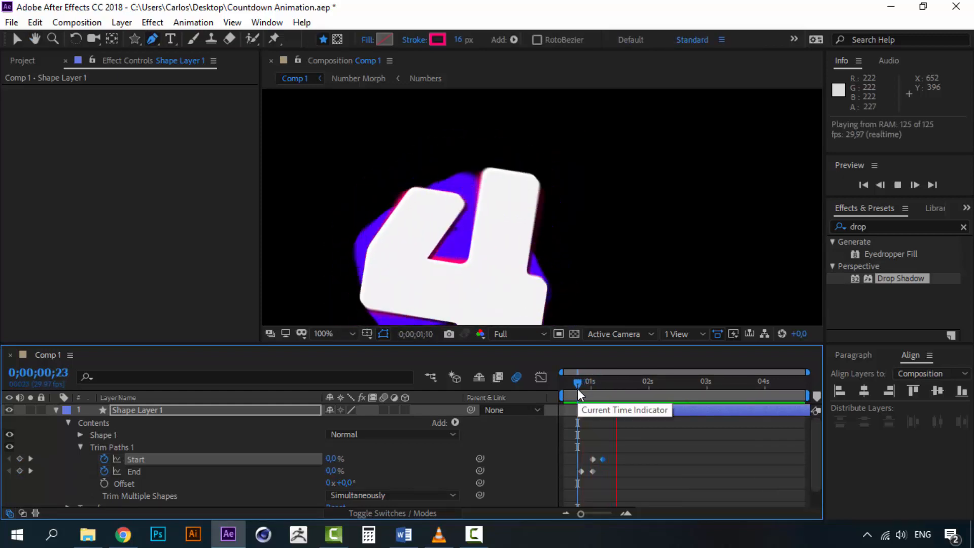
pyautogui.press('space')
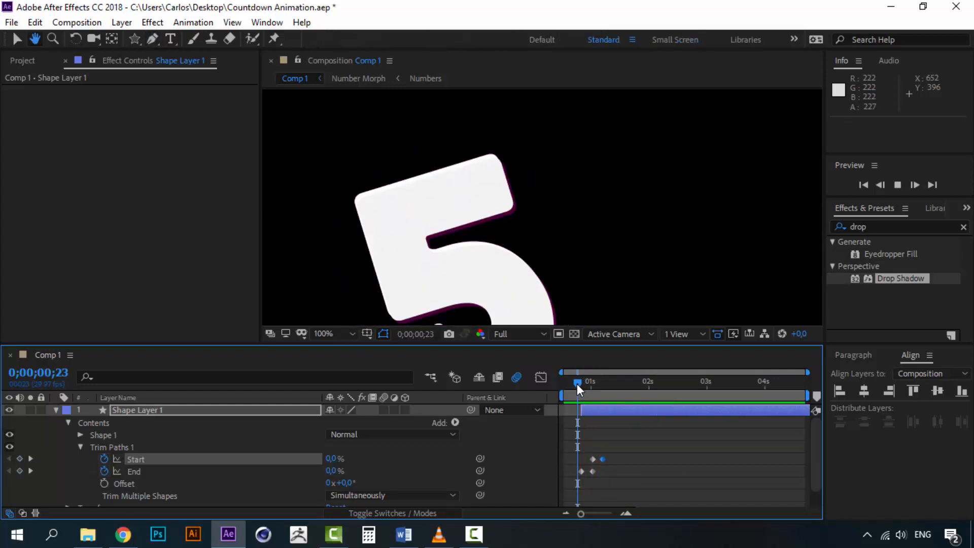
pyautogui.press('space')
pyautogui.press('space')
pyautogui.press('space')
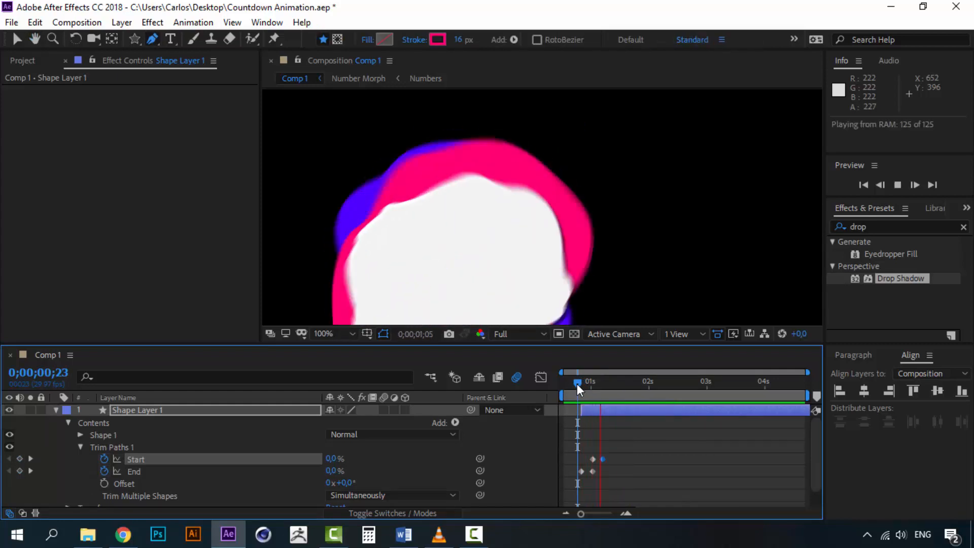
pyautogui.press('space')
pyautogui.press('space')
pyautogui.press('space')
pyautogui.press('space')
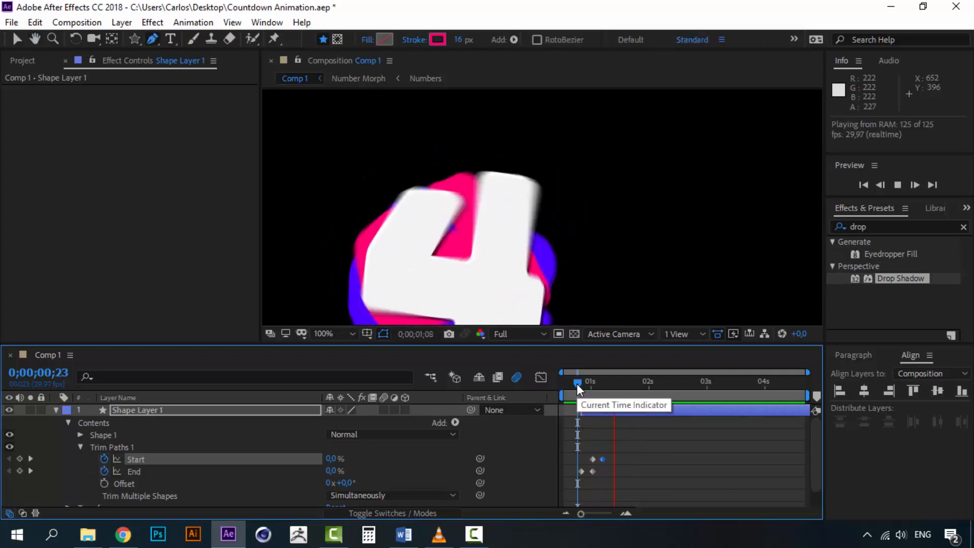
pyautogui.moveTo(577, 384)
pyautogui.mouseDown()
pyautogui.moveTo(616, 382)
pyautogui.moveTo(585, 383)
pyautogui.mouseUp()
pyautogui.click(575, 384)
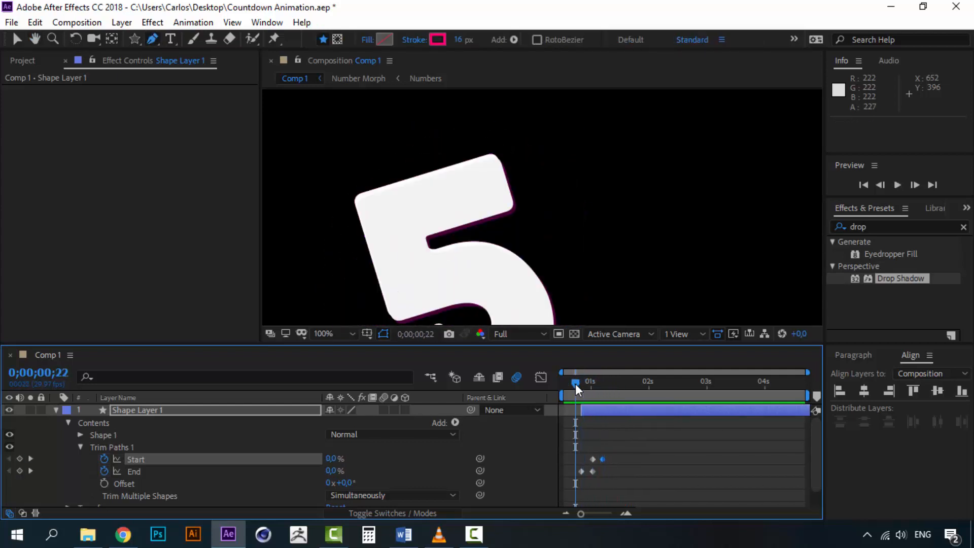
pyautogui.press('space')
pyautogui.press('space')
pyautogui.press('space')
pyautogui.press('space')
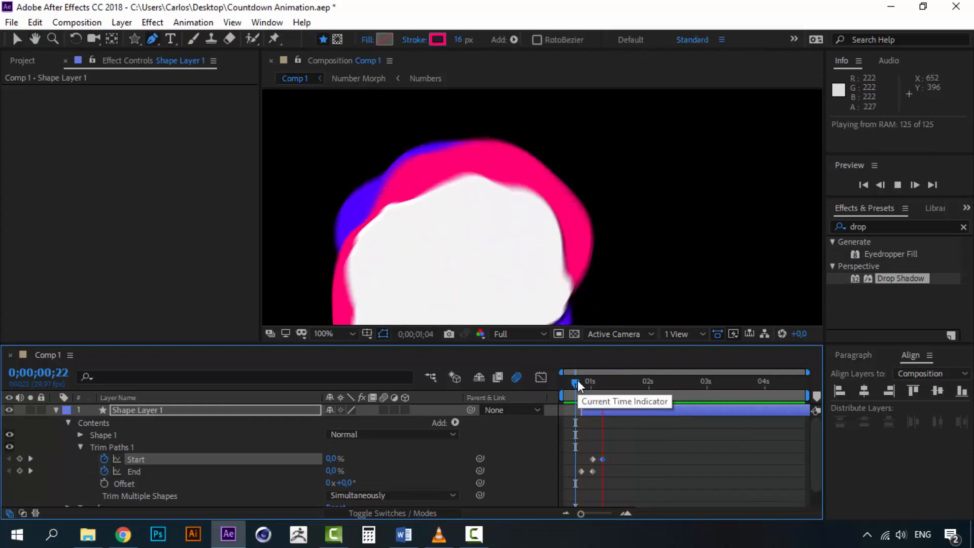
pyautogui.moveTo(578, 381)
pyautogui.mouseDown()
pyautogui.moveTo(621, 381)
pyautogui.moveTo(605, 384)
pyautogui.mouseUp()
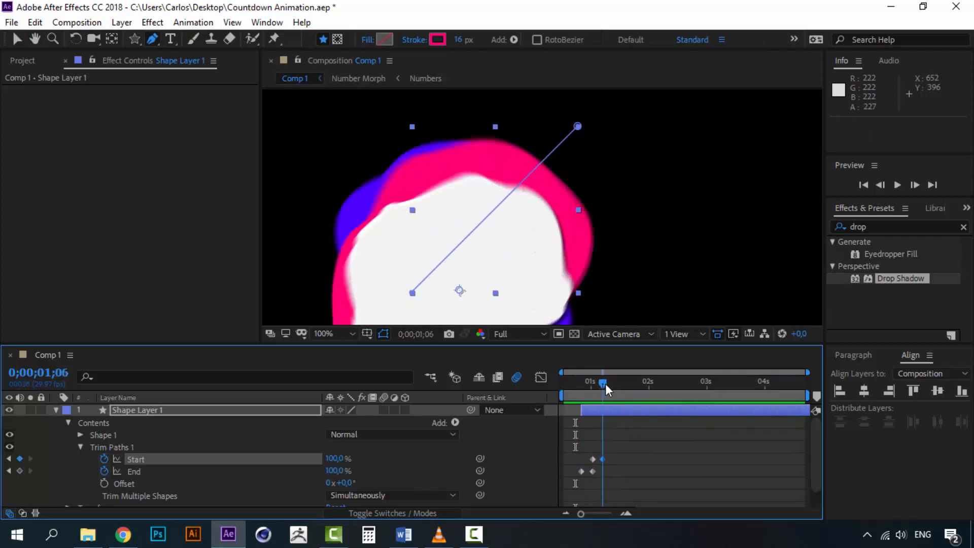
# Rename Shape Layer 1 as Line Magenta
pyautogui.click(54, 409)
pyautogui.rightClick(116, 411)
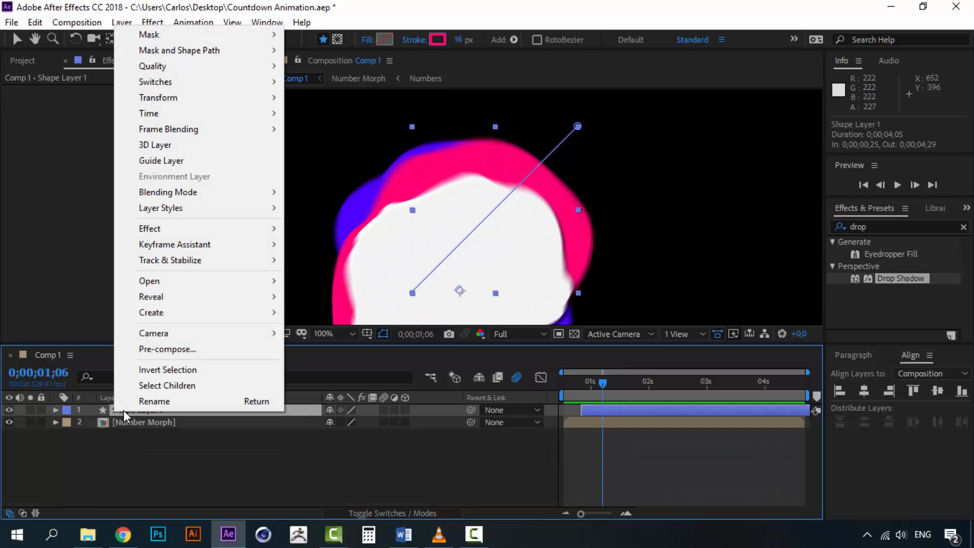
pyautogui.click(176, 397)
pyautogui.write('Line Magenta')
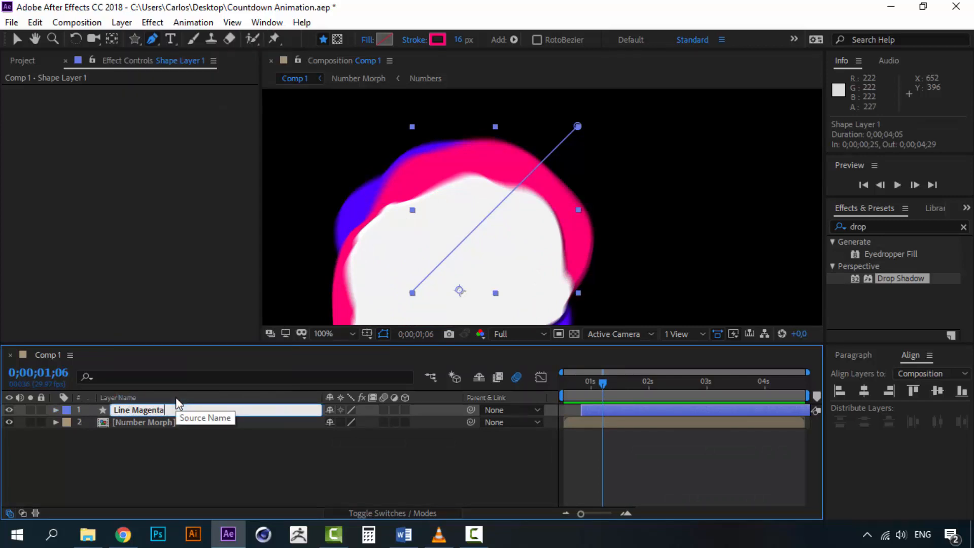
pyautogui.click(159, 453)
# Duplicate the Line Magenta layer and move the current time to 0;00;01;02
pyautogui.click(154, 413)
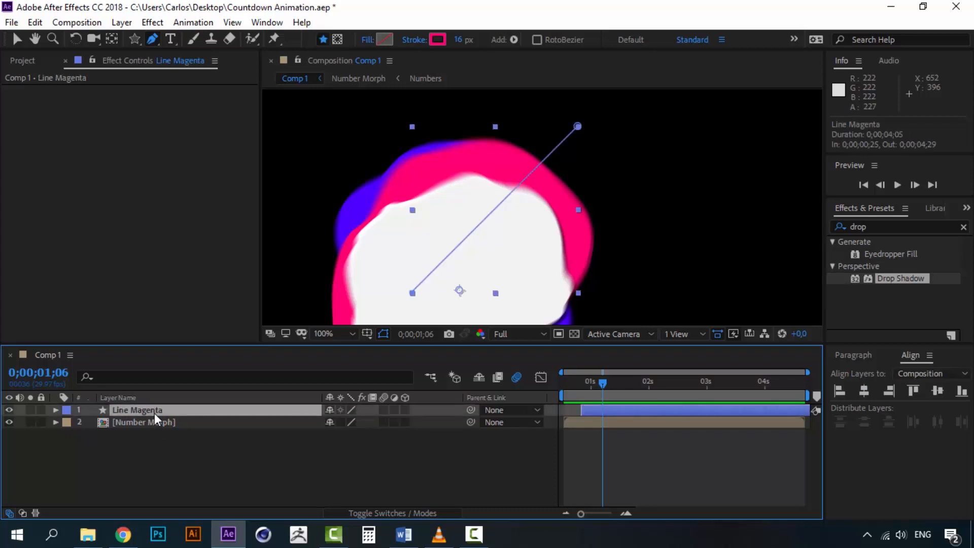
pyautogui.hotkey('ctrl', 'd')
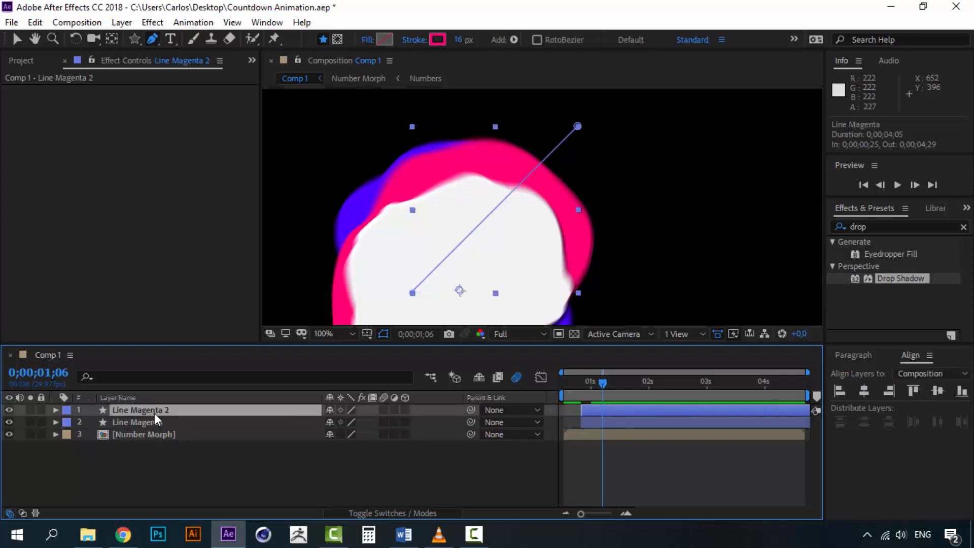
pyautogui.click(595, 382)
# Try to set the line's stroke colour to 4E00FF, sampled from the number's blue-violet shadow
pyautogui.click(134, 469)
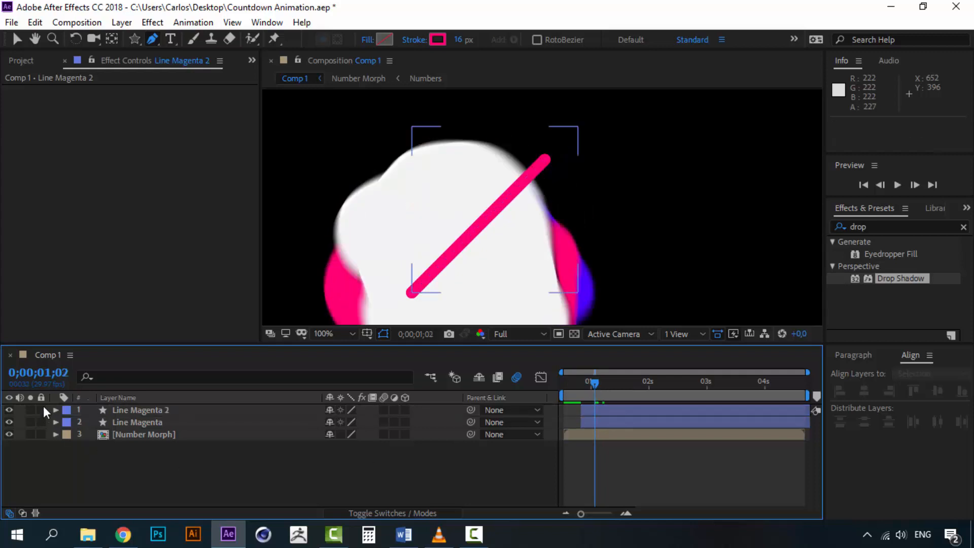
pyautogui.click(437, 40)
pyautogui.moveTo(533, 267); pyautogui.dragTo(276, 235)
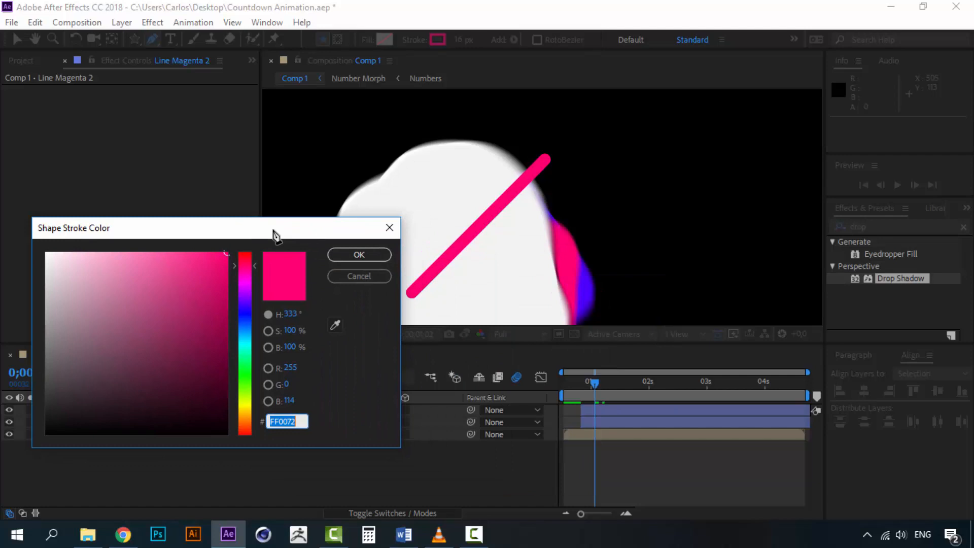
pyautogui.click(333, 326)
pyautogui.click(339, 255)
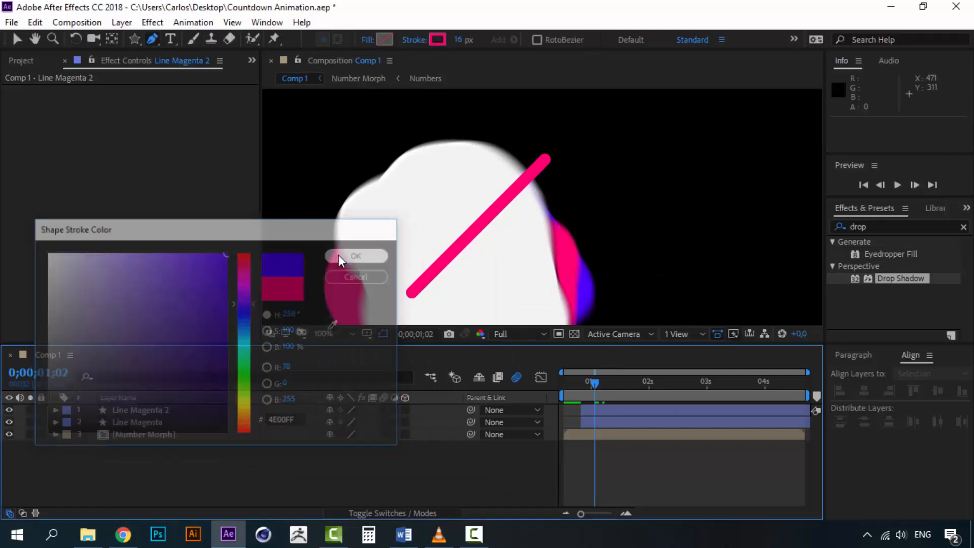
# Set the stroke colour of Line Magenta 2 to the blue-violet sampled from the number's shadow
pyautogui.click(127, 411)
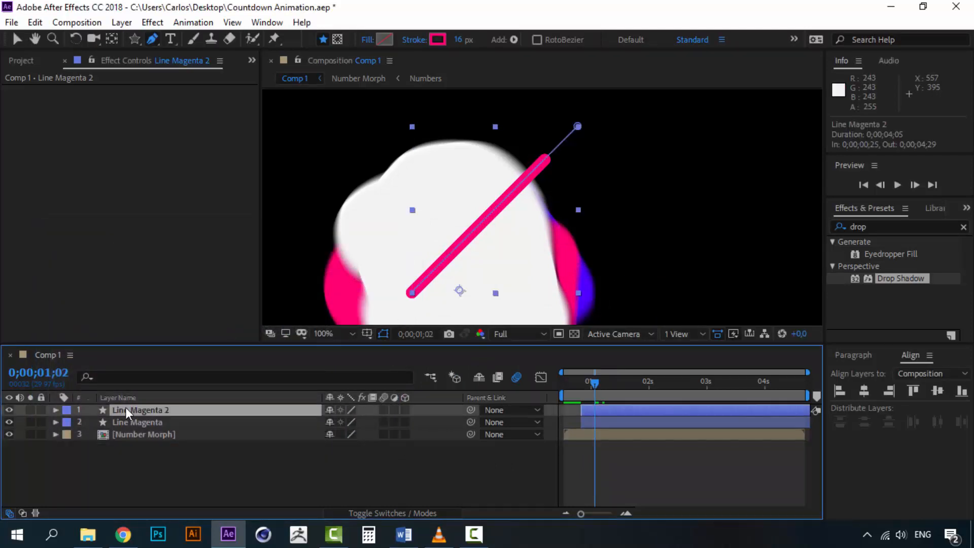
pyautogui.click(125, 420)
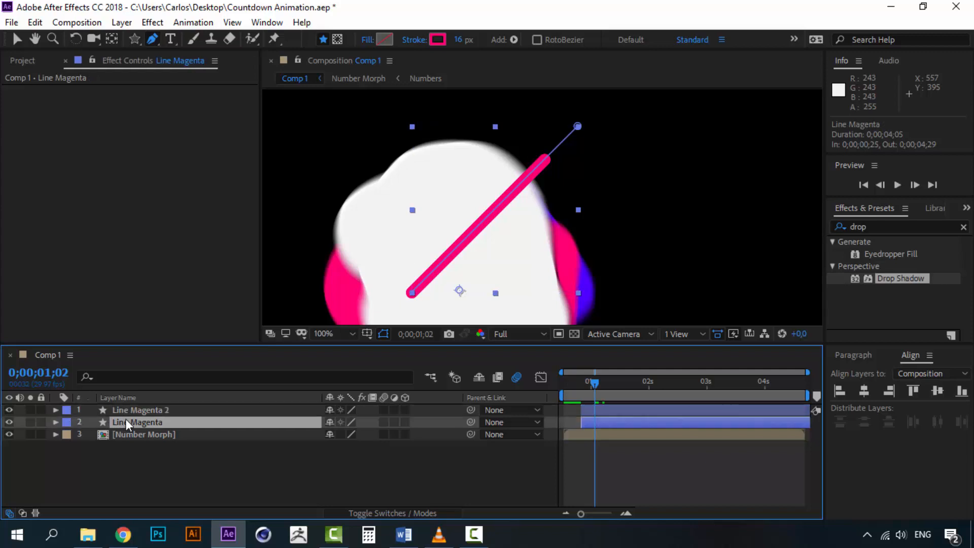
pyautogui.click(137, 410)
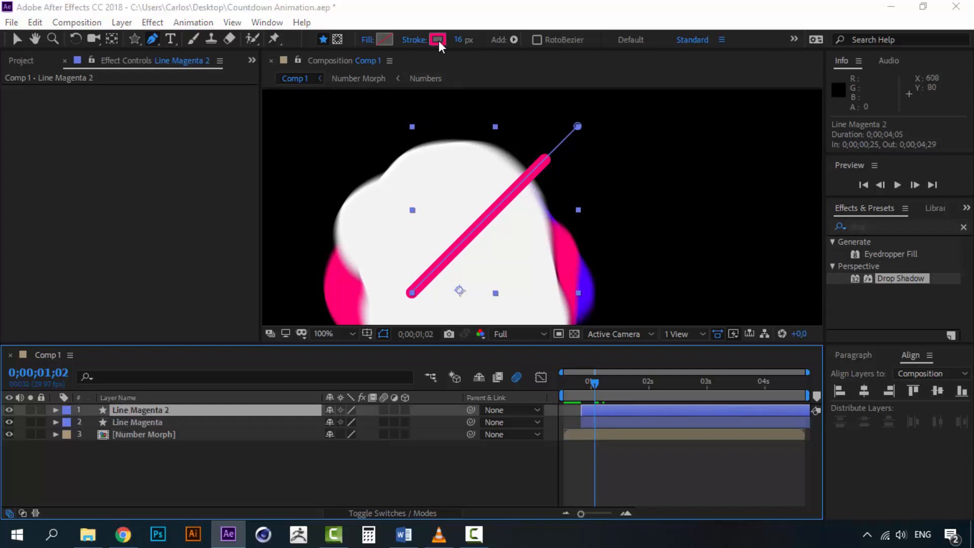
pyautogui.click(438, 40)
pyautogui.click(335, 325)
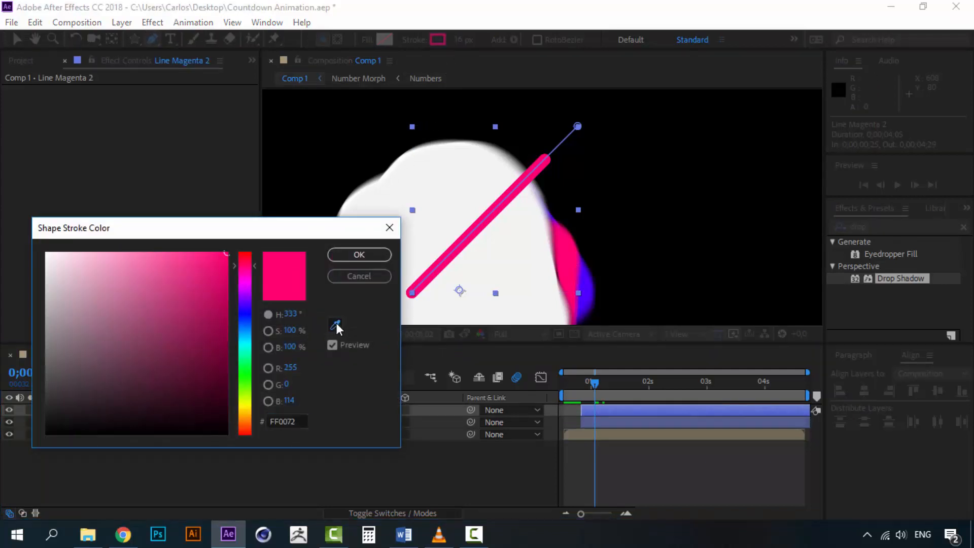
pyautogui.click(590, 274)
pyautogui.click(359, 255)
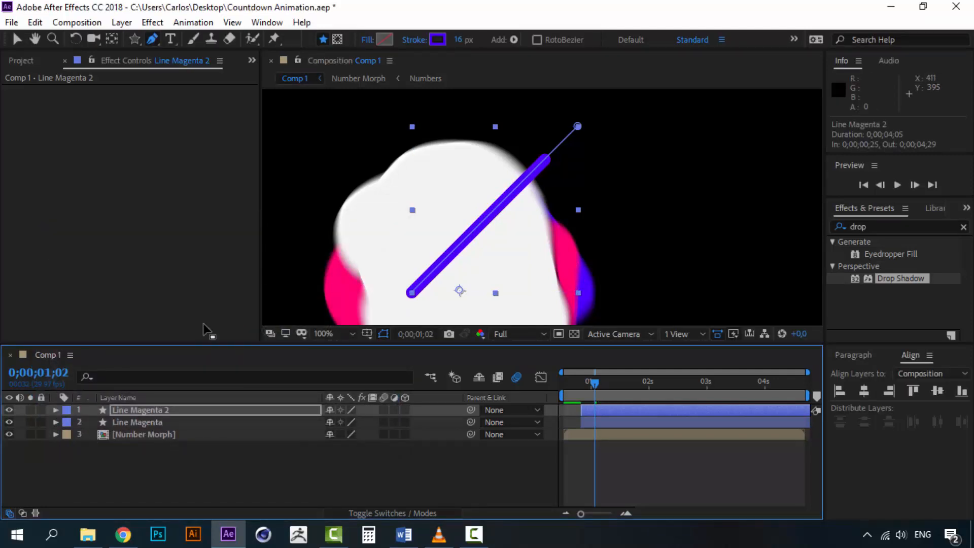
# Add dashes to the stroke of Line Magenta 2 and set the dash length to 30
pyautogui.click(56, 410)
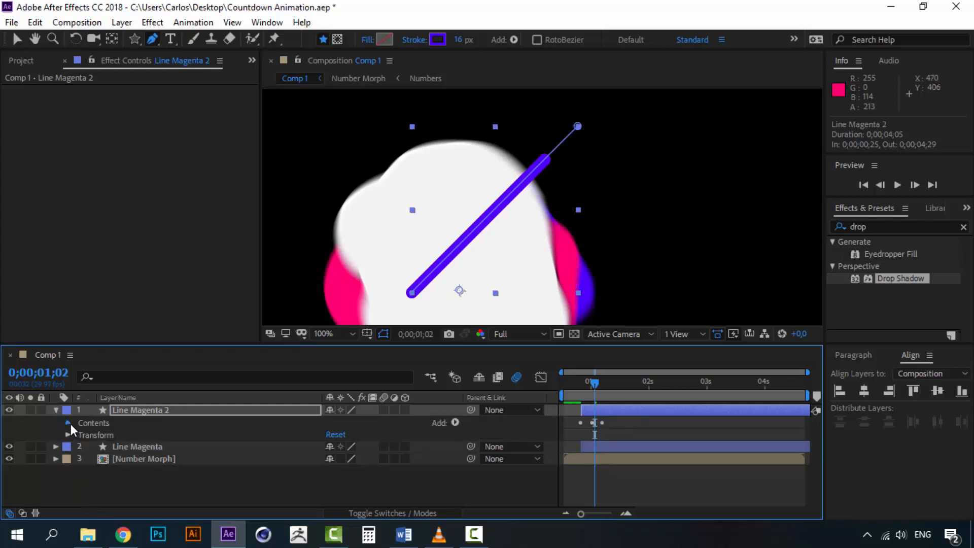
pyautogui.click(70, 423)
pyautogui.click(81, 435)
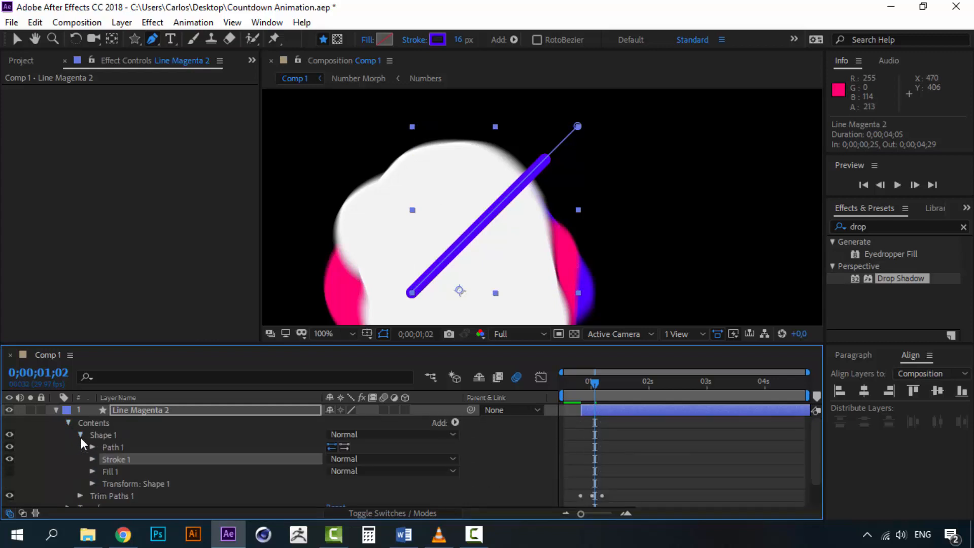
pyautogui.click(92, 460)
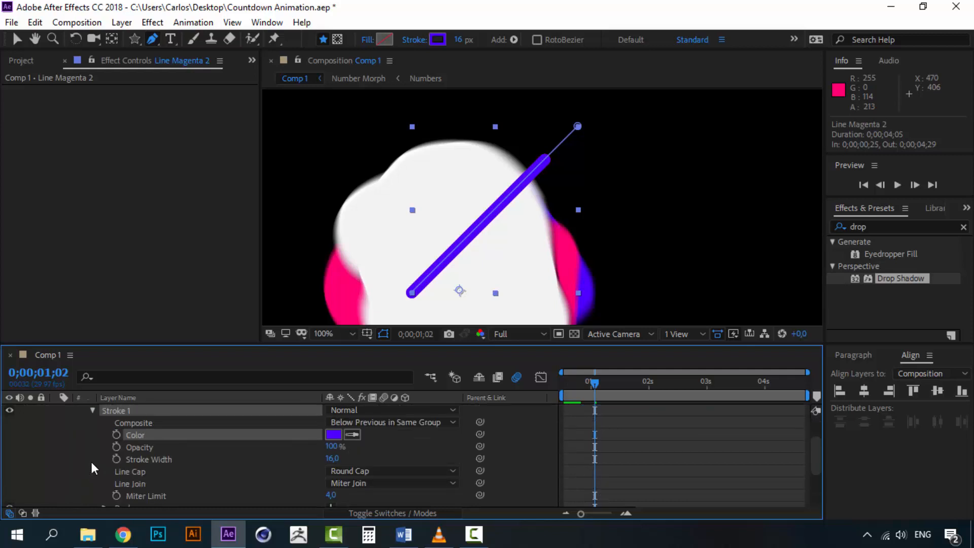
pyautogui.scroll(-1, 93, 462)
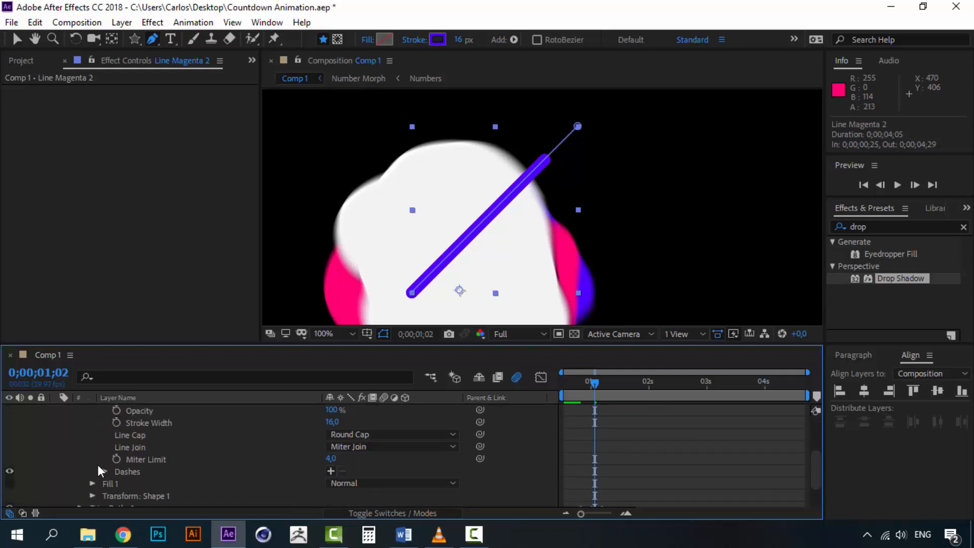
pyautogui.scroll(1, 104, 469)
pyautogui.scroll(-1, 96, 457)
pyautogui.click(132, 472)
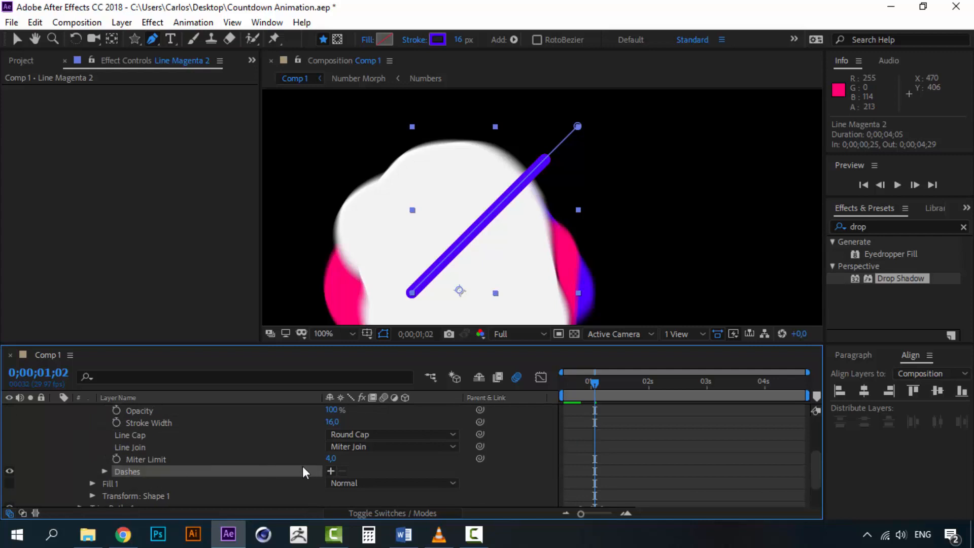
pyautogui.click(330, 471)
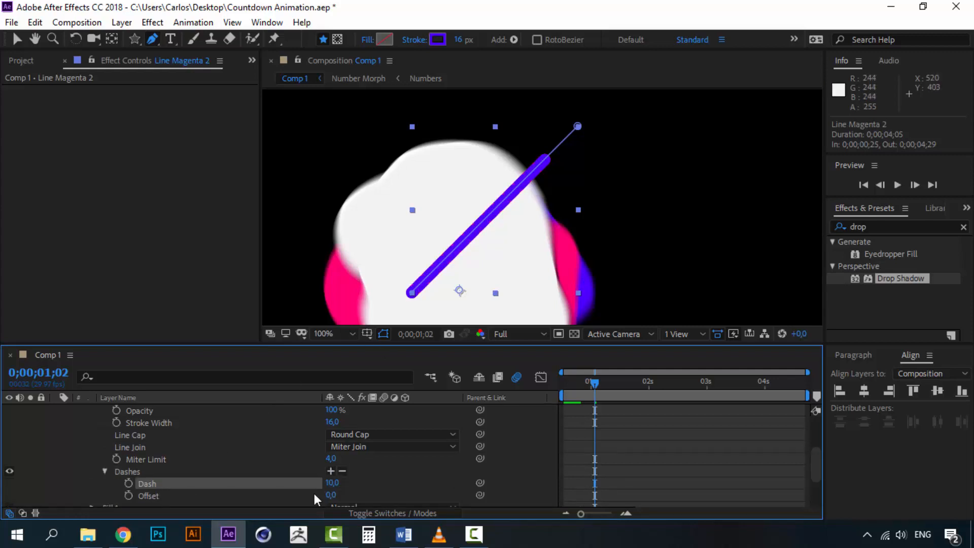
pyautogui.moveTo(330, 486); pyautogui.dragTo(345, 483)
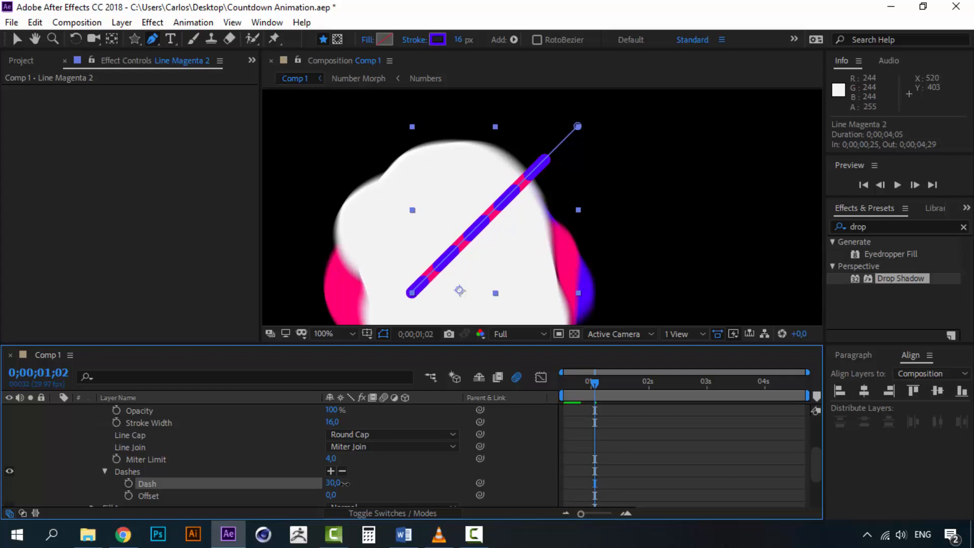
pyautogui.click(284, 459)
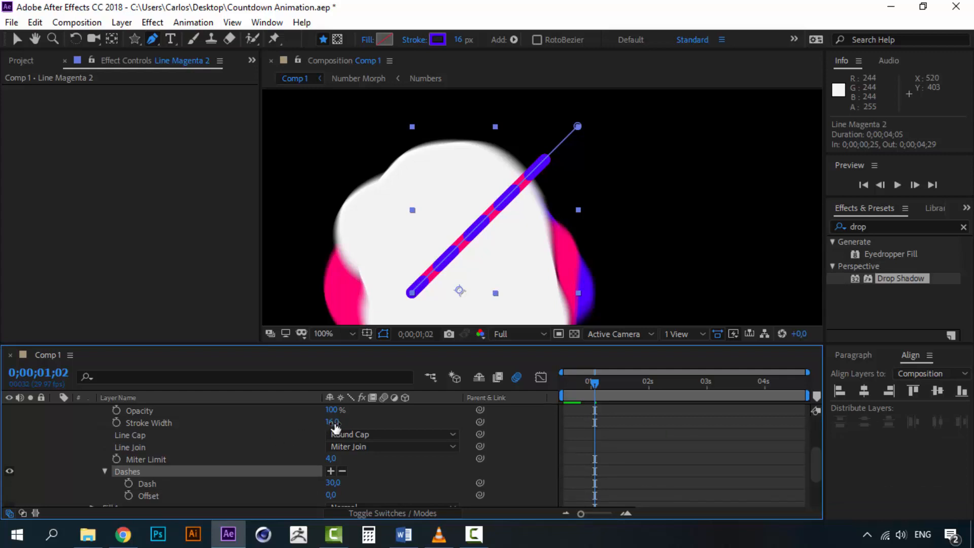
# Set the stroke width of Line Magenta 2 to 10 and preview the dashed line over the magenta one
pyautogui.moveTo(333, 426); pyautogui.dragTo(330, 424)
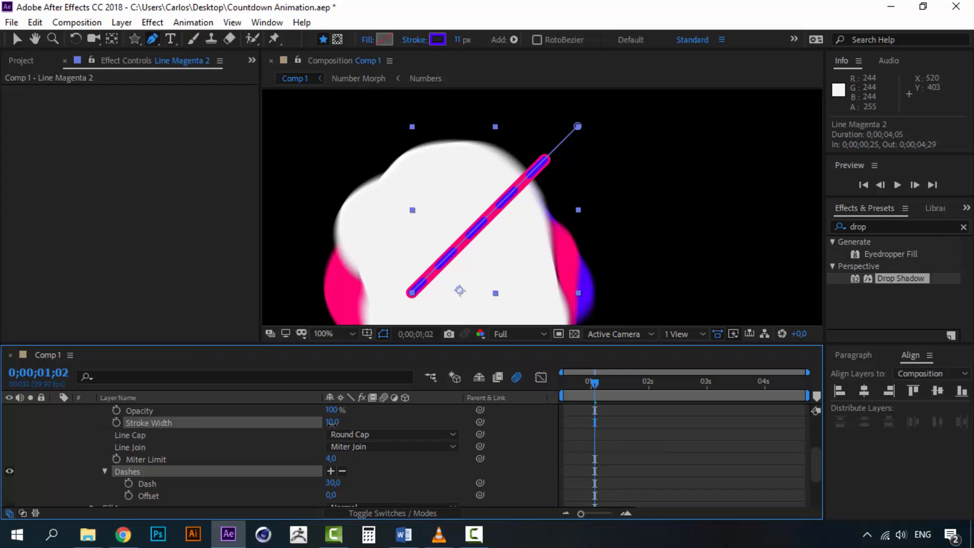
pyautogui.moveTo(331, 425); pyautogui.dragTo(333, 425)
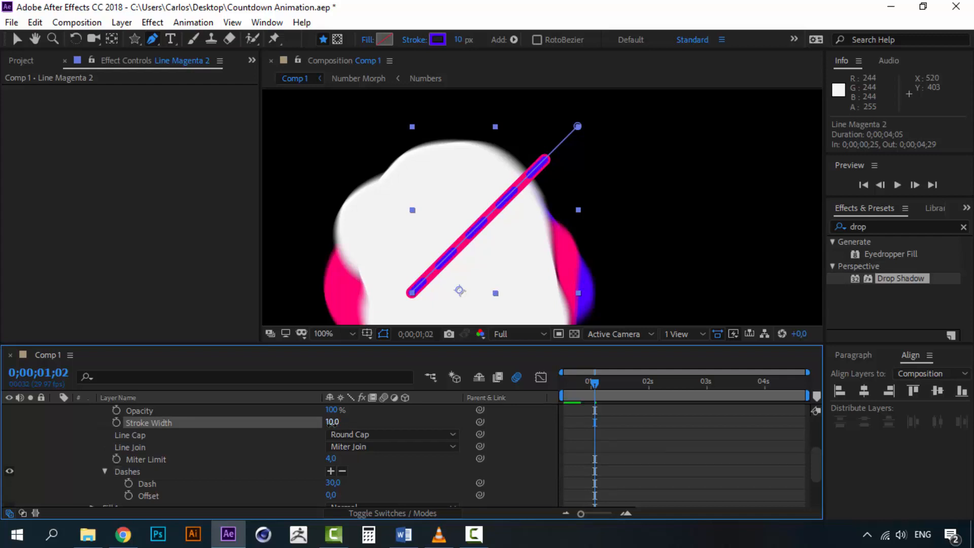
pyautogui.click(571, 383)
pyautogui.press('space')
pyautogui.moveTo(590, 383); pyautogui.dragTo(597, 383)
pyautogui.scroll(6, 49, 444)
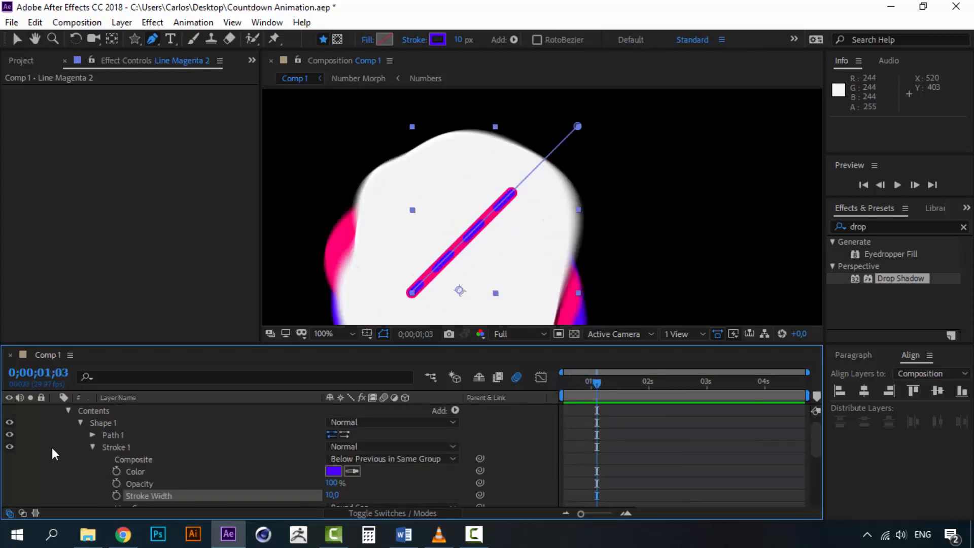
# Collapse the Line Magenta 2 layer's properties and rename the layer as Line Purple
pyautogui.click(57, 410)
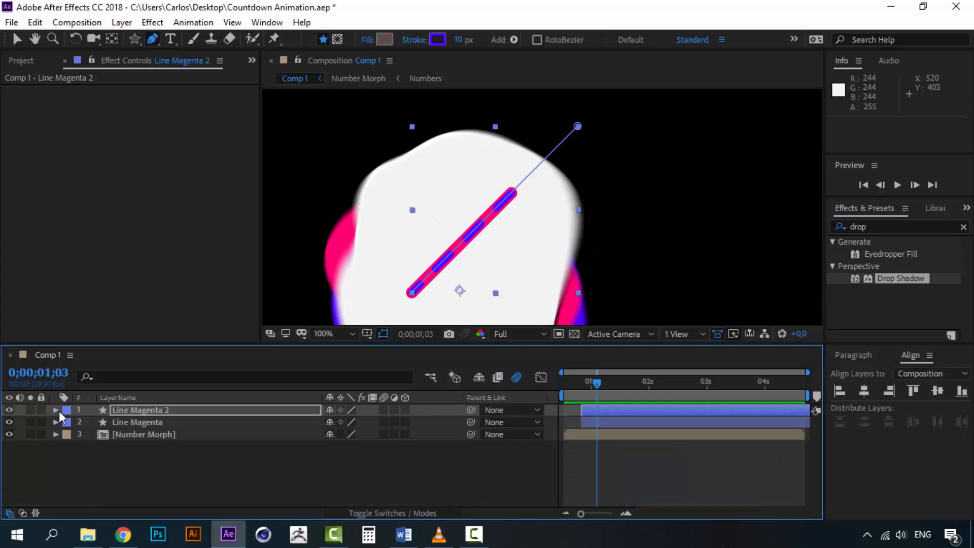
pyautogui.rightClick(163, 411)
pyautogui.click(209, 401)
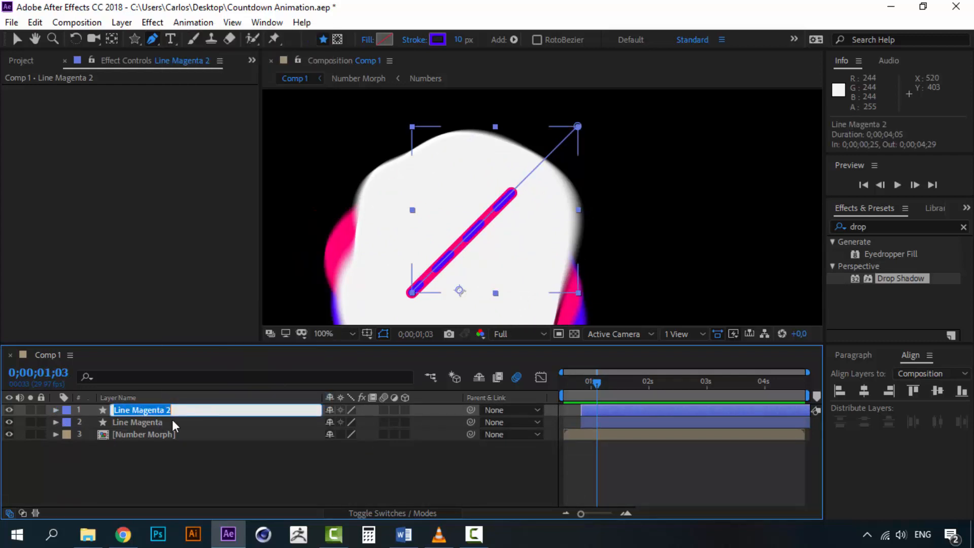
pyautogui.moveTo(184, 411); pyautogui.dragTo(132, 411)
pyautogui.write('Purple')
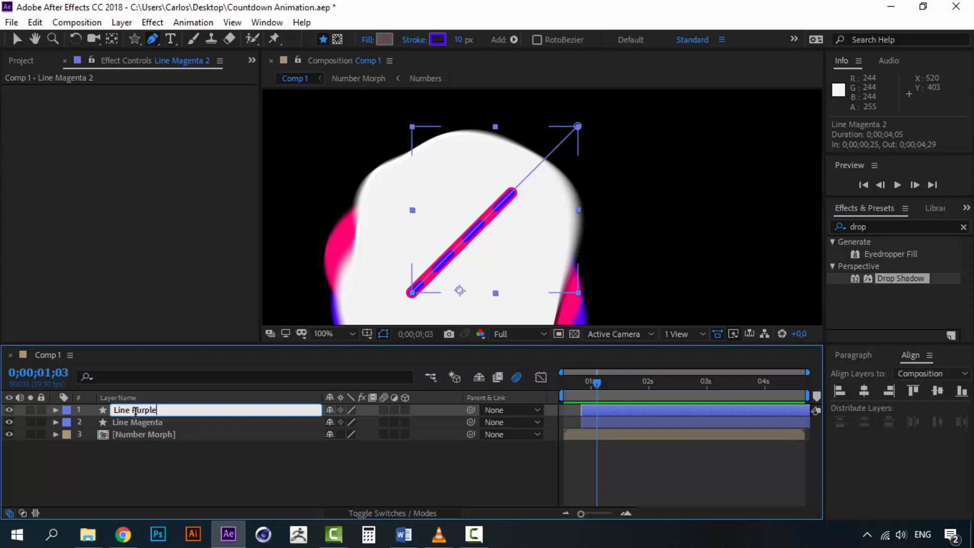
pyautogui.click(156, 464)
# Shift the Line Purple layer a few frames later than Line Magenta and preview the staggered lines
pyautogui.moveTo(592, 407); pyautogui.dragTo(597, 409)
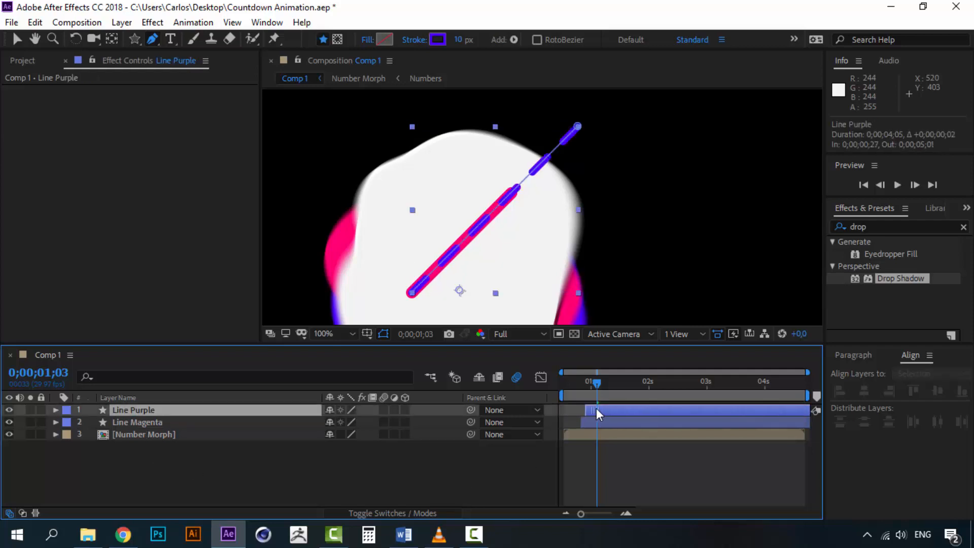
pyautogui.click(580, 380)
pyautogui.press('h')
pyautogui.press('g')
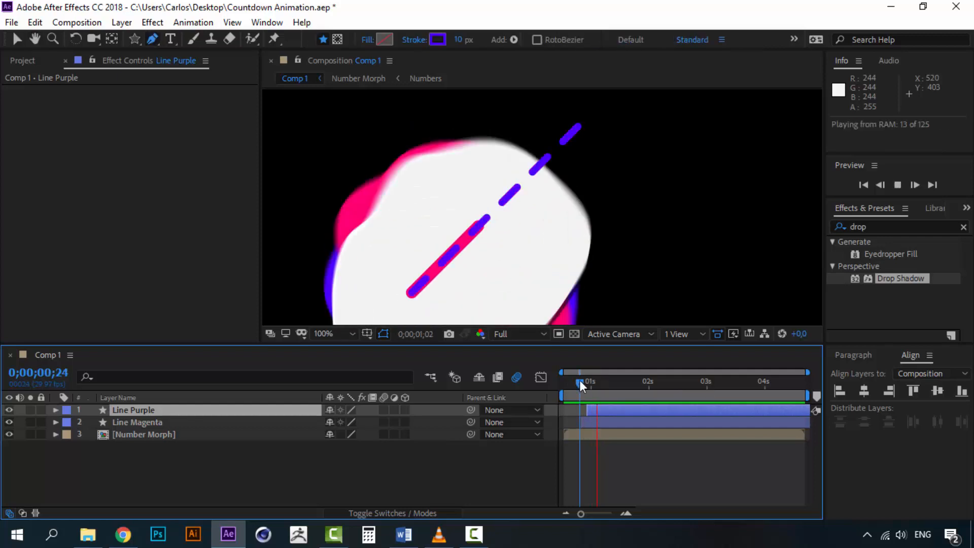
pyautogui.moveTo(579, 379); pyautogui.dragTo(601, 383)
pyautogui.press('space')
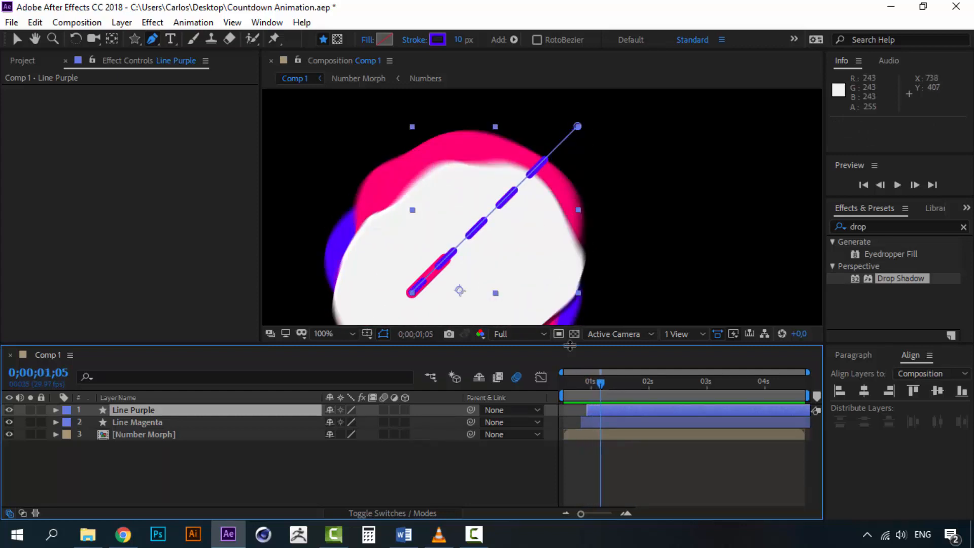
pyautogui.moveTo(602, 380)
pyautogui.mouseDown()
pyautogui.moveTo(614, 380)
pyautogui.moveTo(587, 382)
pyautogui.moveTo(608, 382)
pyautogui.mouseUp()
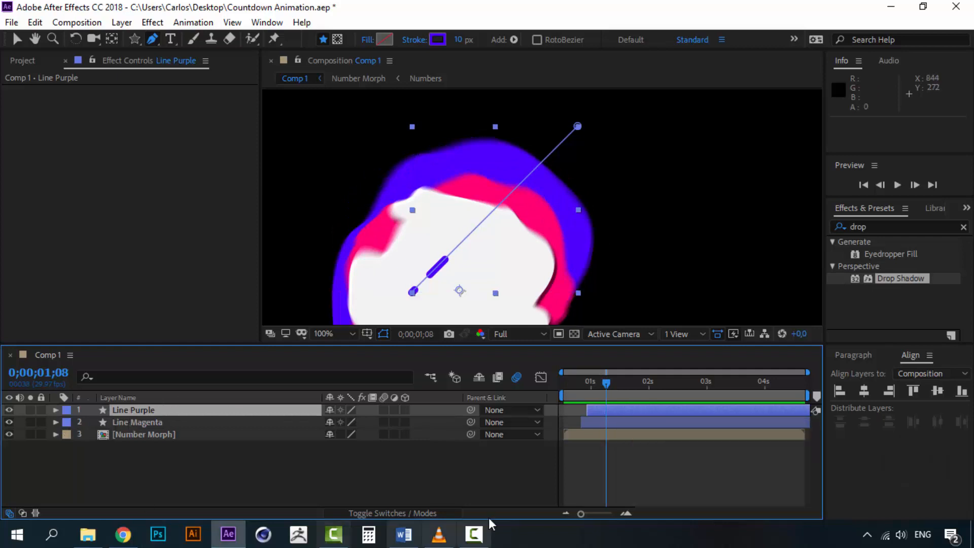
pyautogui.moveTo(604, 385)
pyautogui.mouseDown()
pyautogui.moveTo(591, 385)
pyautogui.moveTo(606, 386)
pyautogui.mouseUp()
# Pre-compose the Line Purple and Line Magenta layers together into a new composition named Line
pyautogui.keyDown('ctrl'); pyautogui.click(126, 424); pyautogui.keyUp('ctrl')
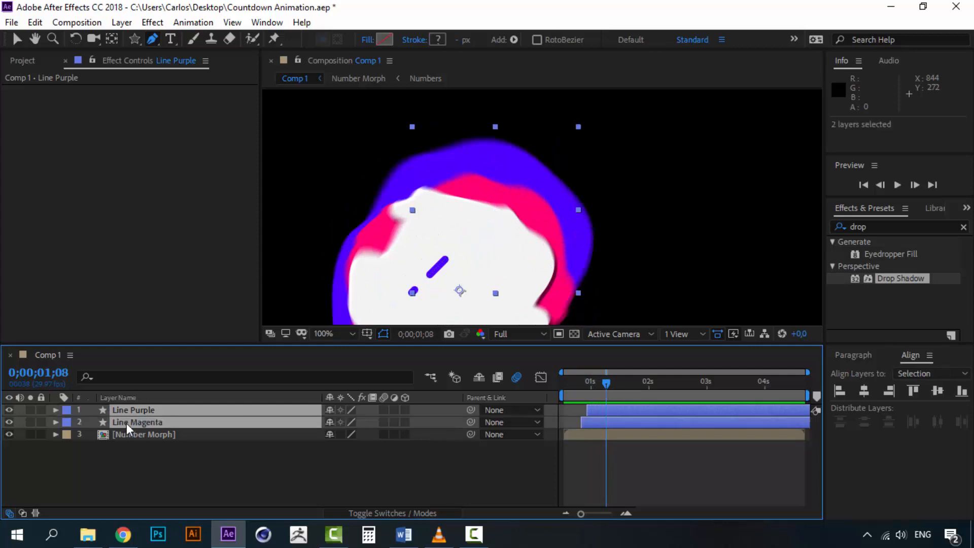
pyautogui.rightClick(139, 407)
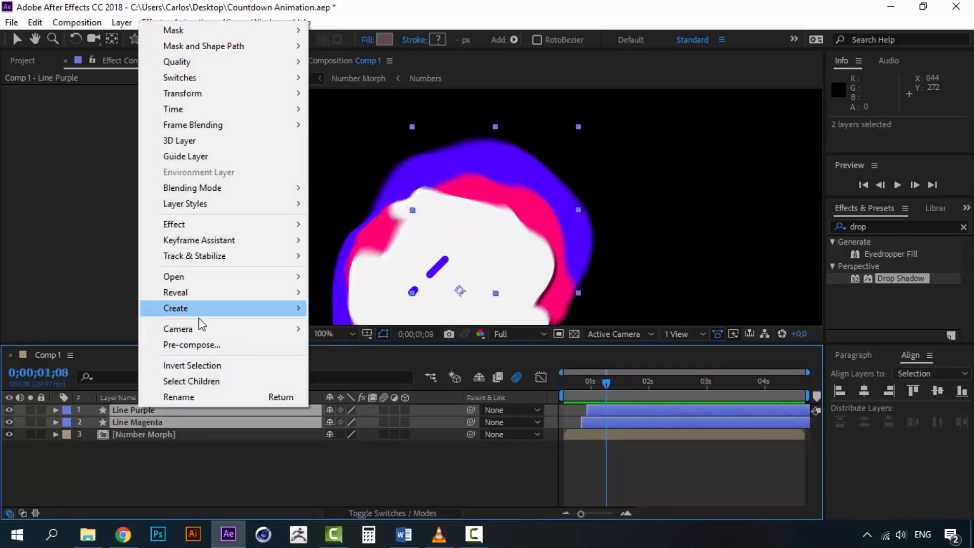
pyautogui.click(199, 345)
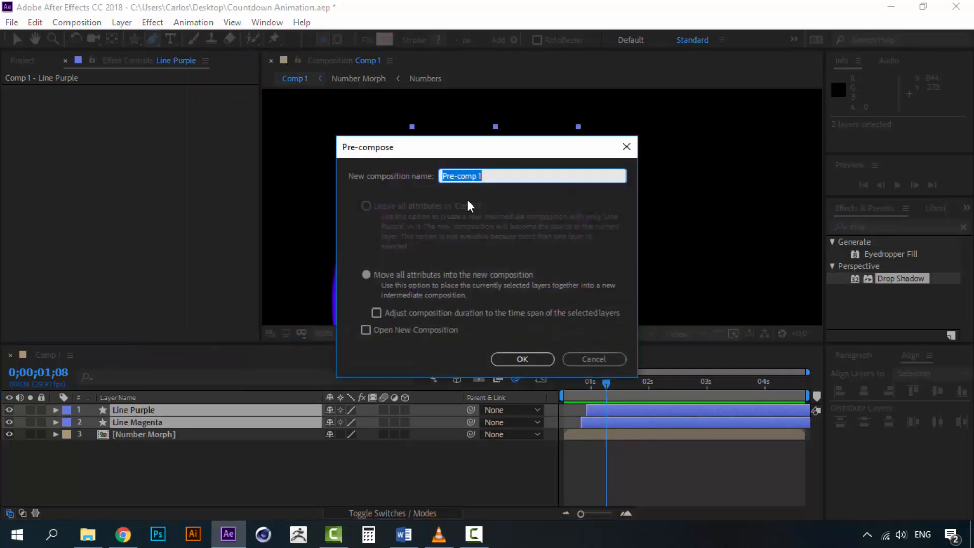
pyautogui.write('Line')
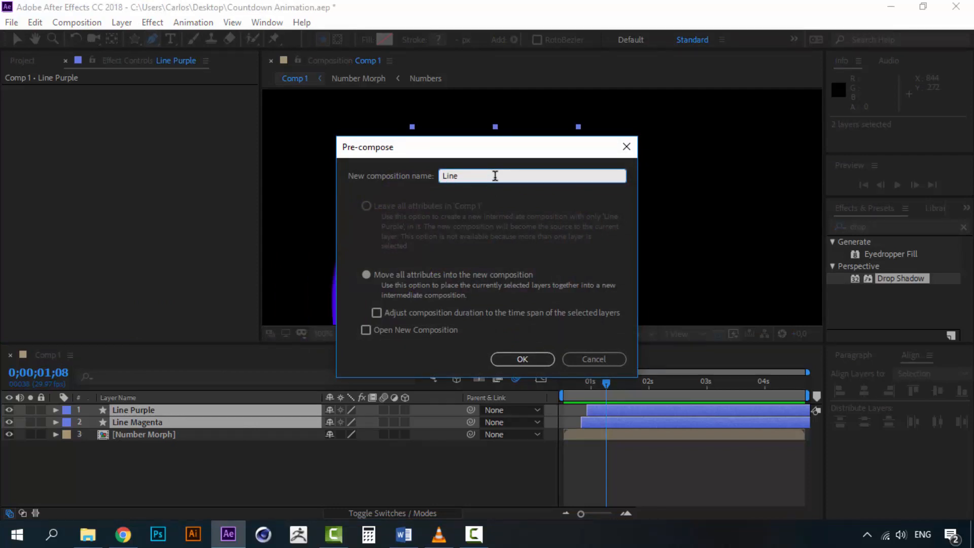
pyautogui.click(523, 359)
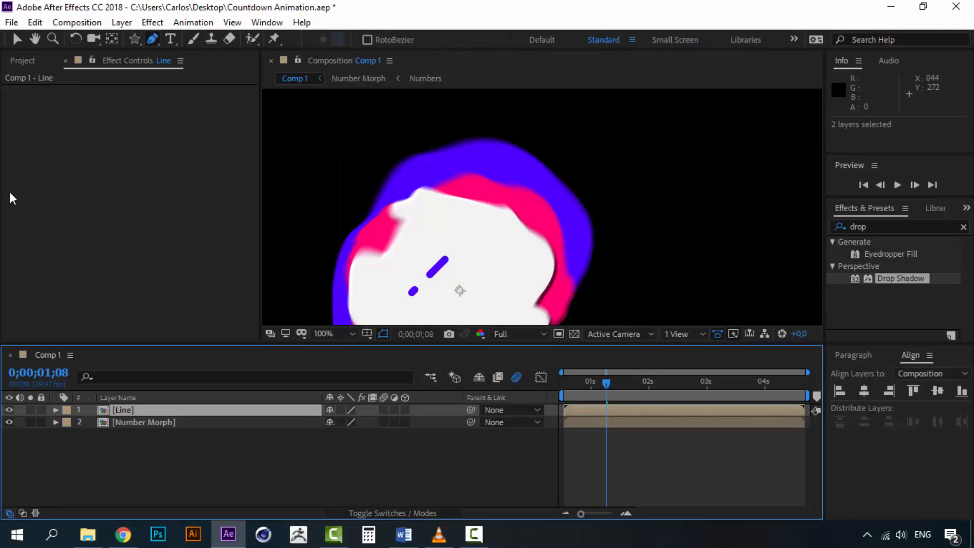
# Duplicate the Line layer at 0;00;01;03 and place the copy below the original line, near the number's lower edge
pyautogui.scroll(-1, 571, 221)
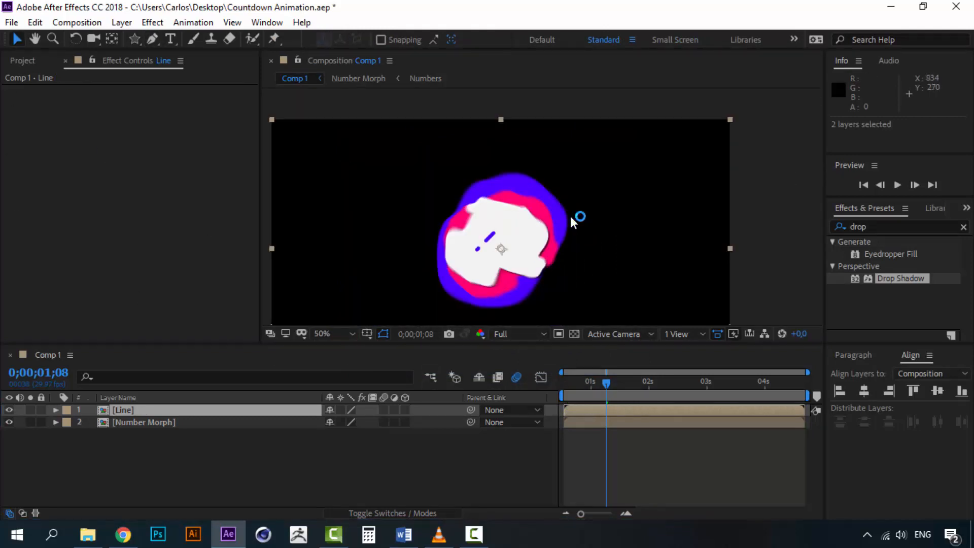
pyautogui.moveTo(607, 384)
pyautogui.mouseDown()
pyautogui.moveTo(575, 387)
pyautogui.moveTo(594, 385)
pyautogui.mouseUp()
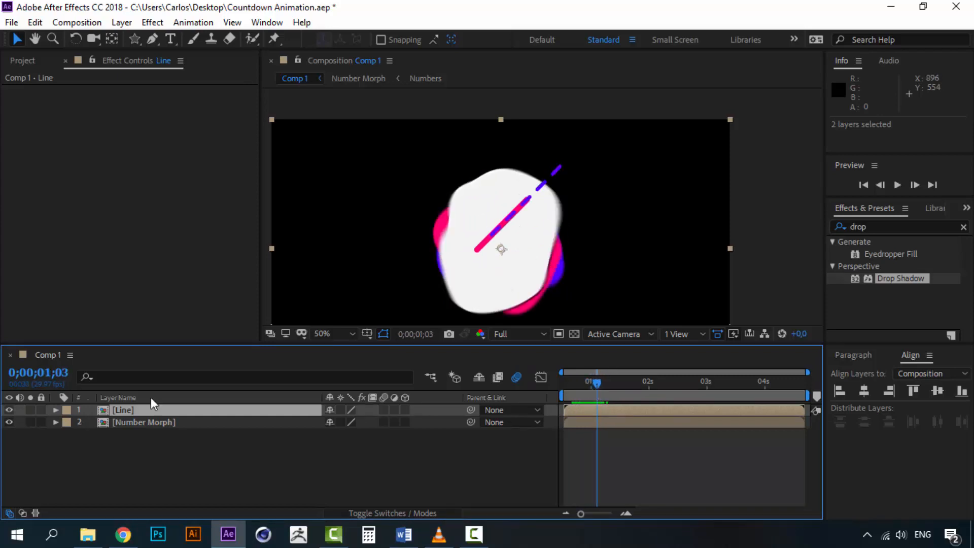
pyautogui.click(136, 410)
pyautogui.hotkey('ctrl', 'd')
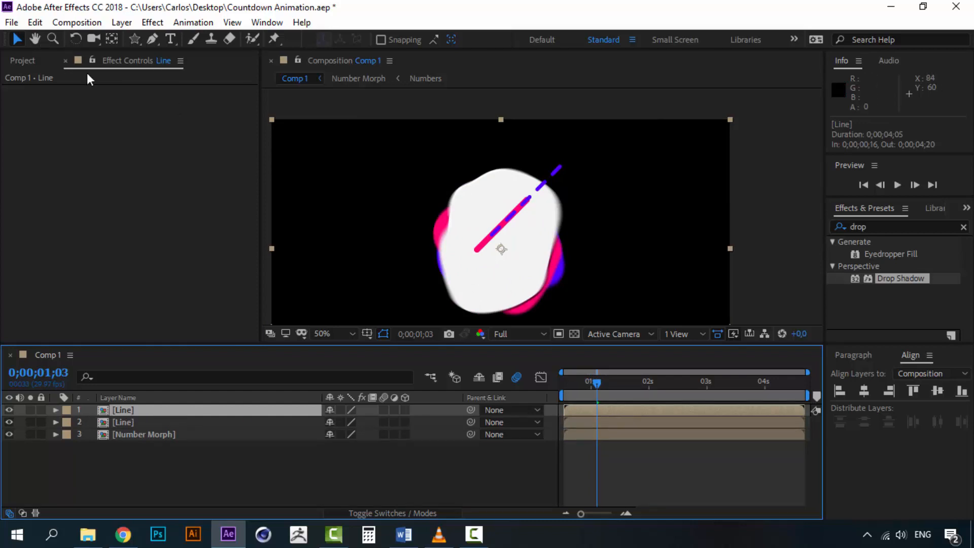
pyautogui.moveTo(531, 202); pyautogui.dragTo(536, 254)
# Scale the lower Line copy to 70%
pyautogui.click(135, 409)
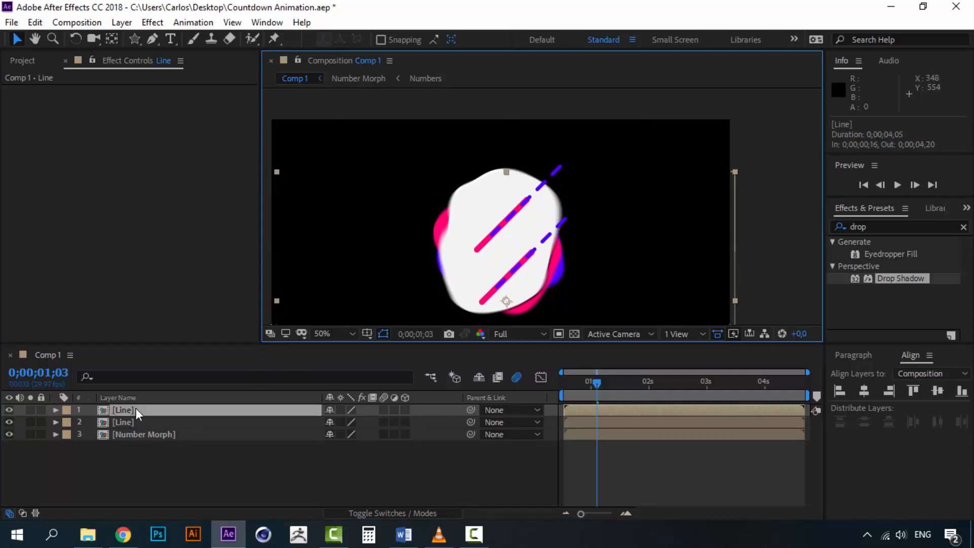
pyautogui.press('s')
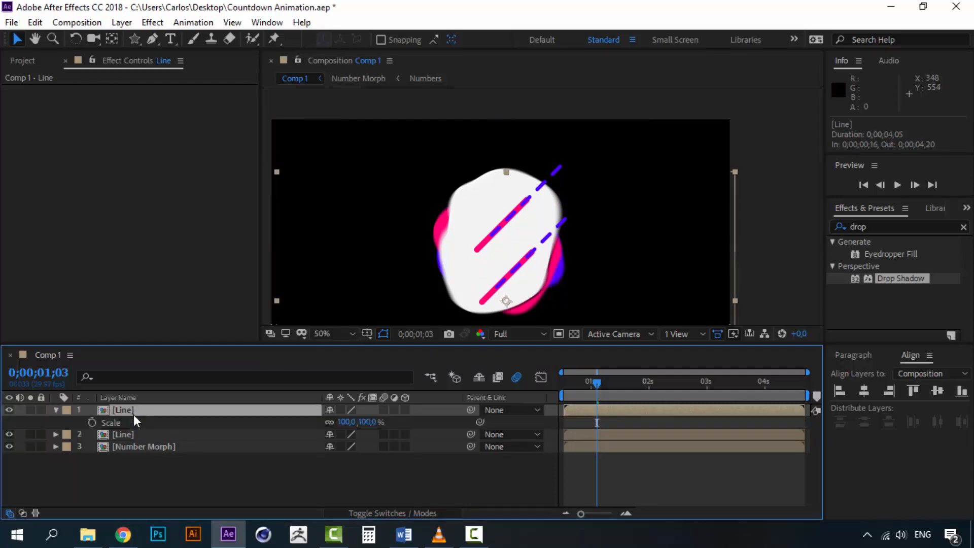
pyautogui.click(367, 423)
pyautogui.click(409, 425)
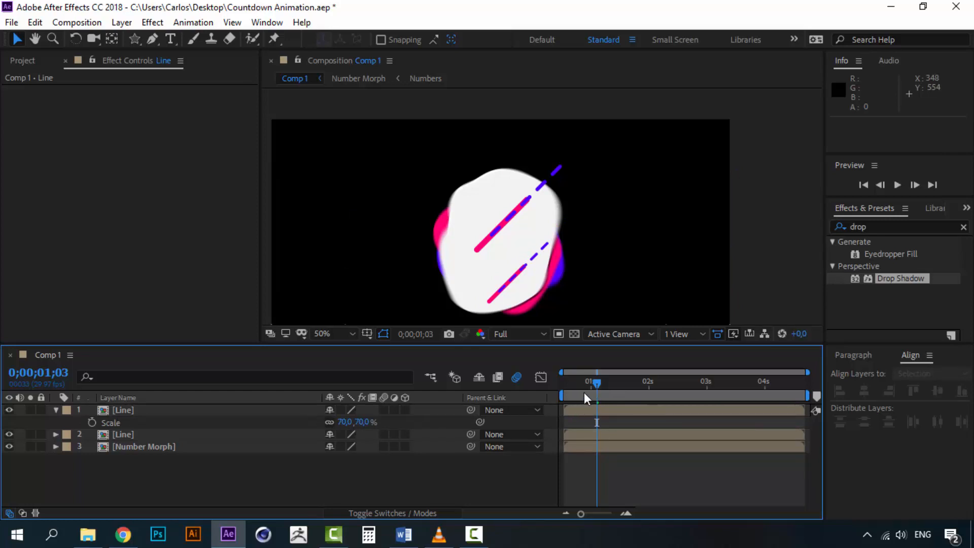
# Shift the 70% Line copy to start at 0;00;00;24 and preview the timing against the number
pyautogui.moveTo(575, 407); pyautogui.dragTo(567, 377)
pyautogui.press('space')
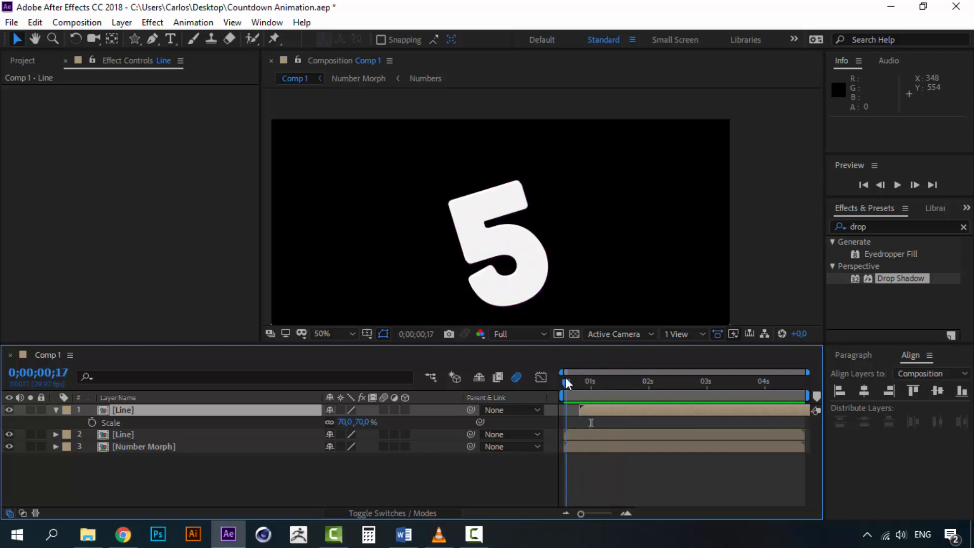
pyautogui.press('space')
pyautogui.click(574, 379)
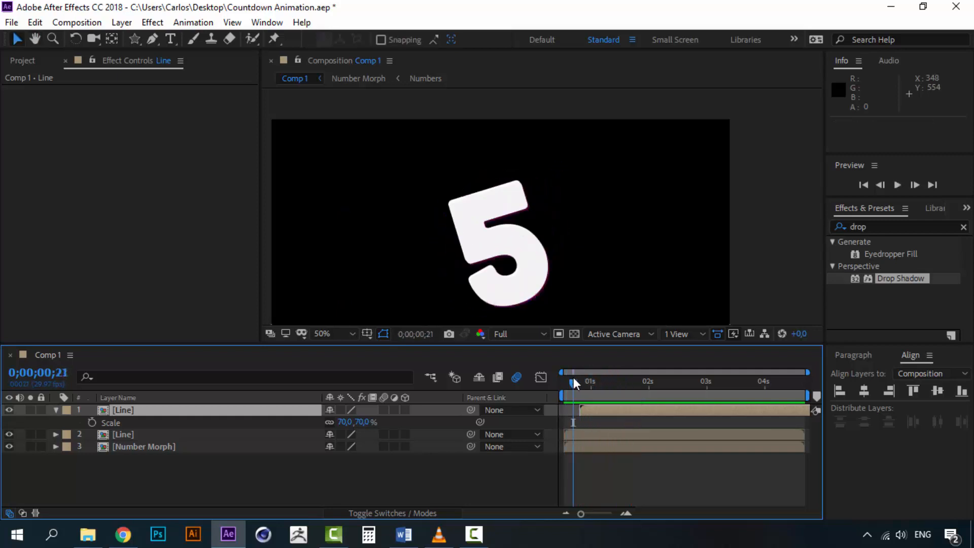
pyautogui.moveTo(580, 381)
pyautogui.mouseDown()
pyautogui.moveTo(616, 380)
pyautogui.moveTo(581, 382)
pyautogui.mouseUp()
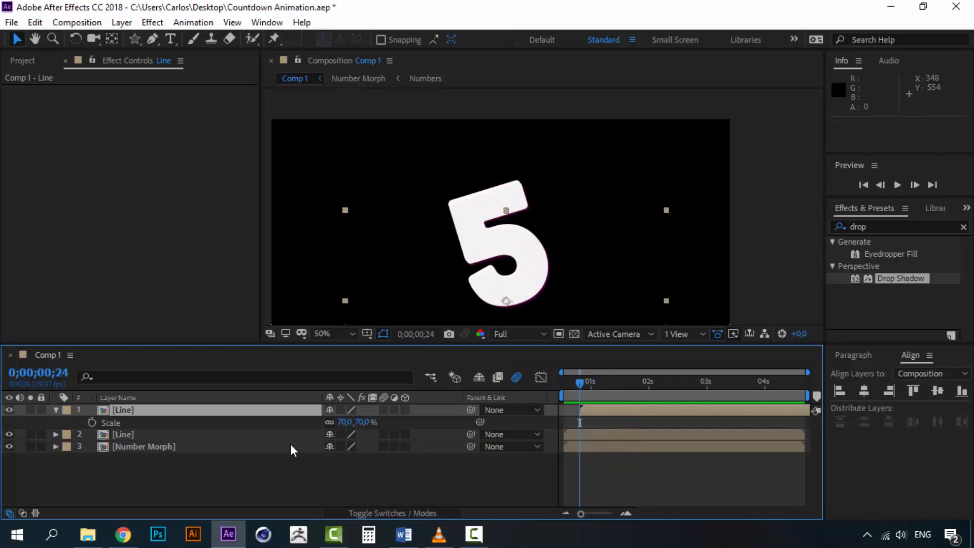
# Duplicate the 70% Line layer and place the copy on the number's upper left side, at position 416, 434
pyautogui.click(166, 433)
pyautogui.click(160, 409)
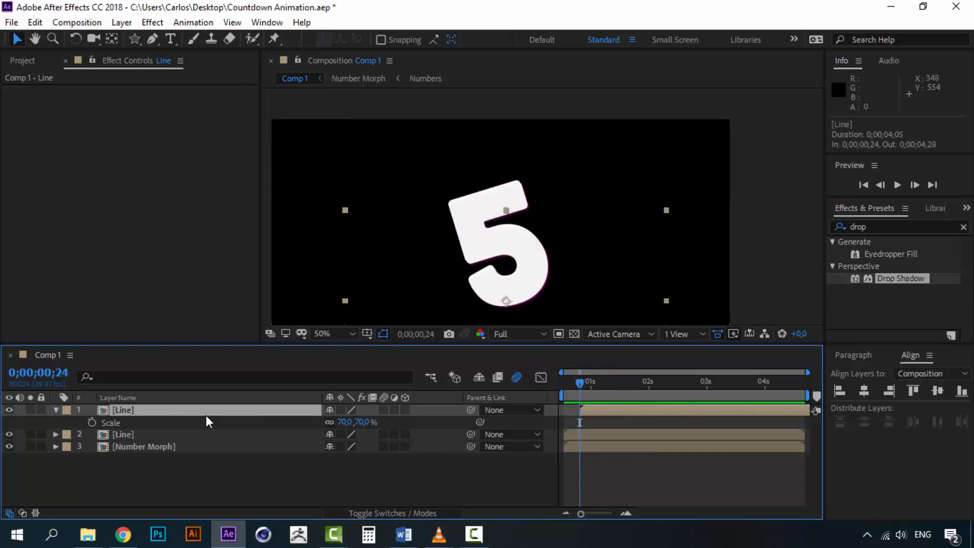
pyautogui.hotkey('ctrl', 'd')
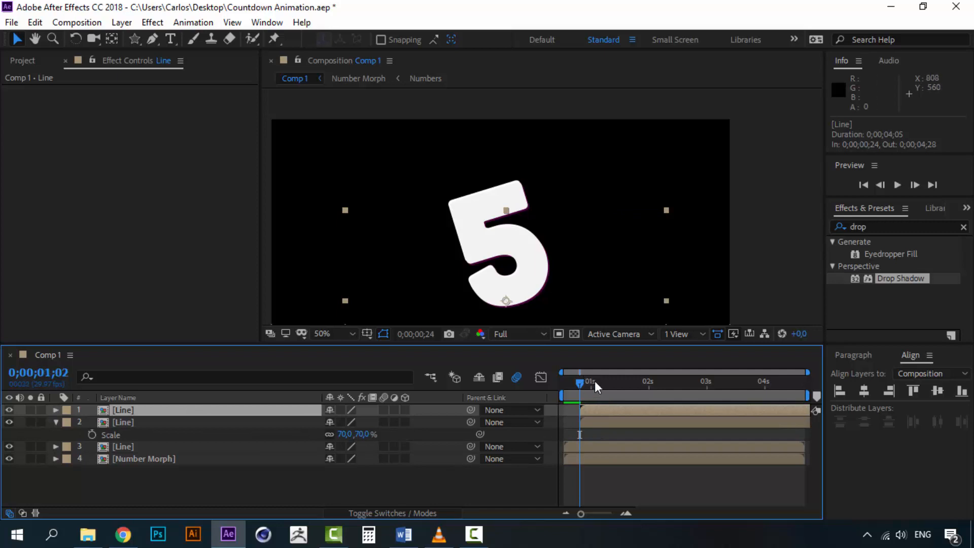
pyautogui.click(594, 382)
pyautogui.moveTo(618, 383); pyautogui.dragTo(610, 382)
pyautogui.moveTo(492, 262); pyautogui.dragTo(456, 283)
pyautogui.moveTo(595, 383); pyautogui.dragTo(601, 382)
pyautogui.moveTo(463, 263); pyautogui.dragTo(441, 233)
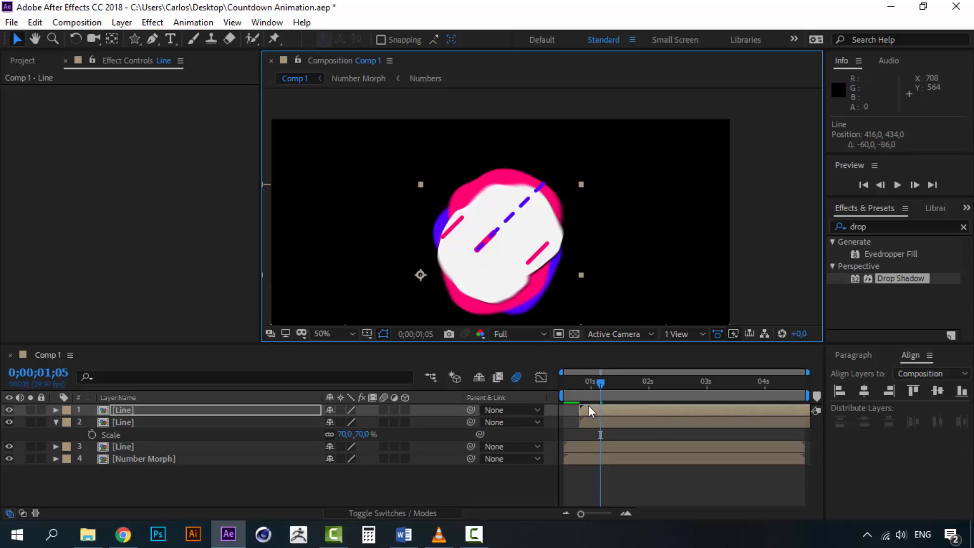
# Shift the Line copy on the number's upper left side earlier to start at about 0;00;00;21, and preview the timing
pyautogui.moveTo(589, 406); pyautogui.dragTo(582, 407)
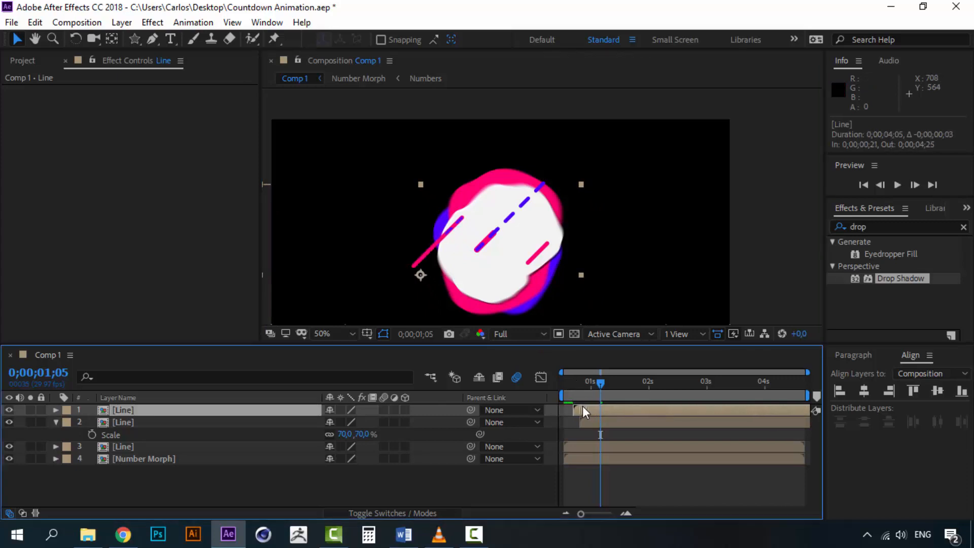
pyautogui.press('space')
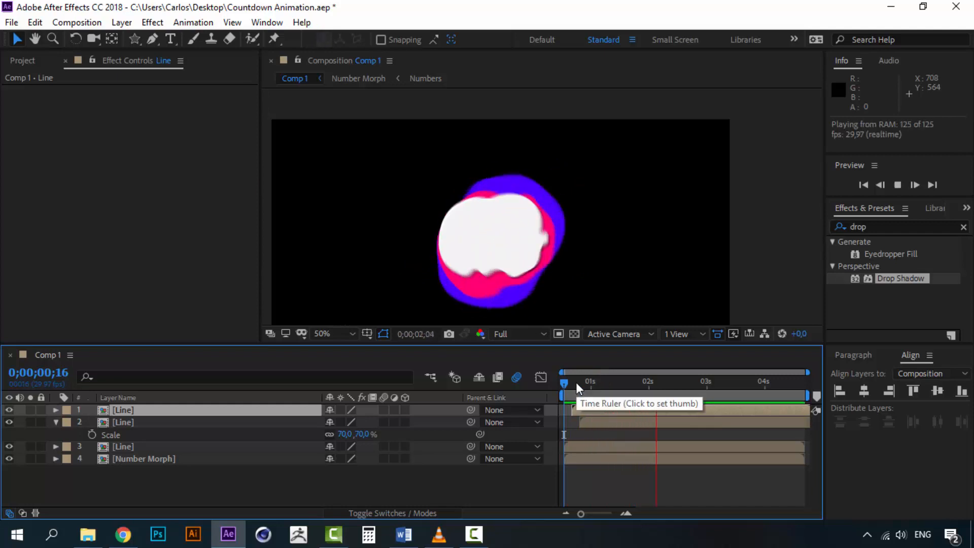
pyautogui.press('space')
pyautogui.moveTo(583, 382); pyautogui.dragTo(543, 382)
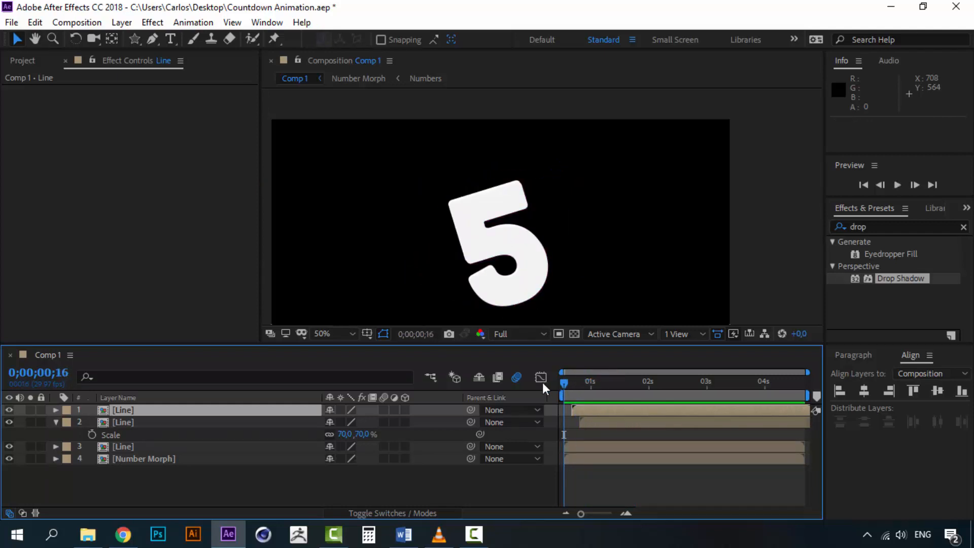
pyautogui.press('space')
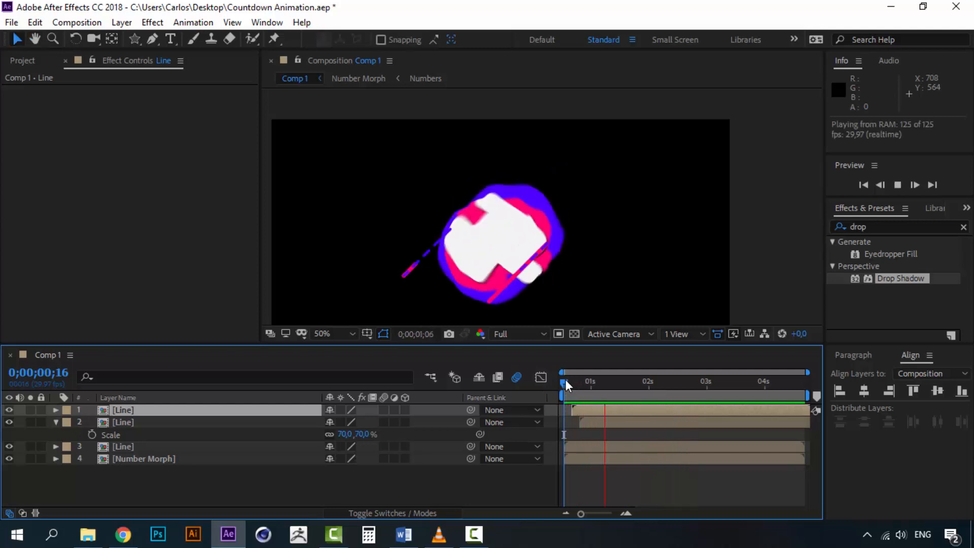
pyautogui.press('space')
pyautogui.press('space')
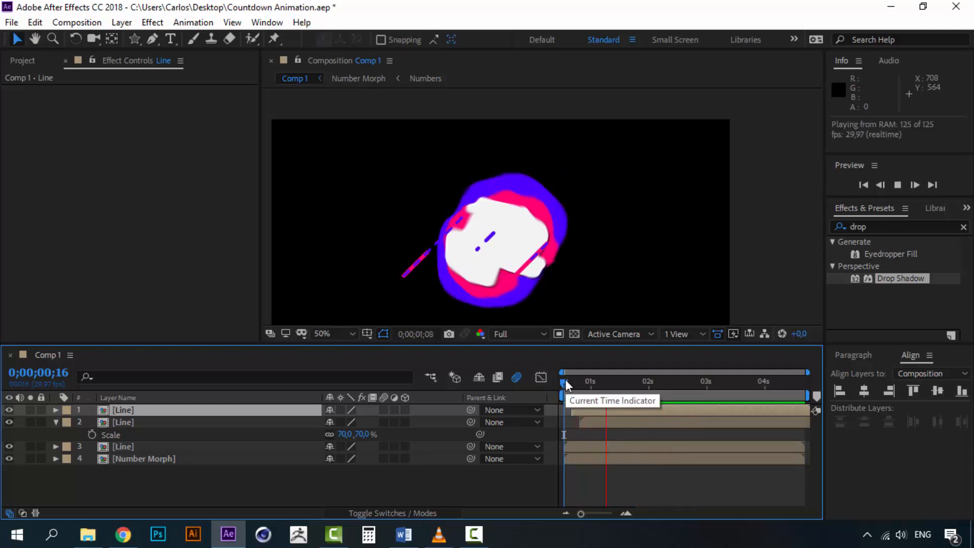
pyautogui.press('space')
pyautogui.moveTo(565, 381)
pyautogui.mouseDown()
pyautogui.moveTo(623, 379)
pyautogui.moveTo(566, 382)
pyautogui.mouseUp()
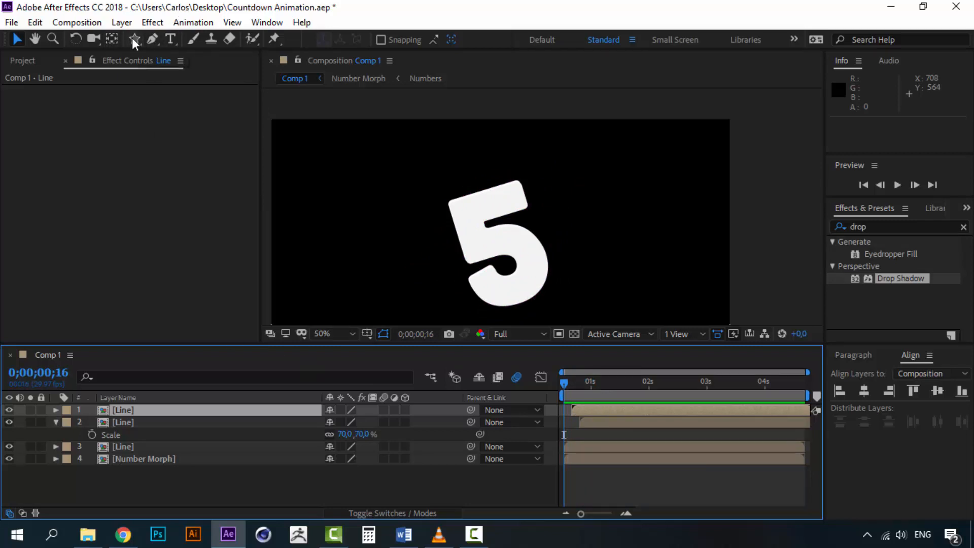
# Create a new shape layer and draw an unfilled circle about 62 px wide with the Ellipse tool, beside the number's left edge
pyautogui.click(123, 22)
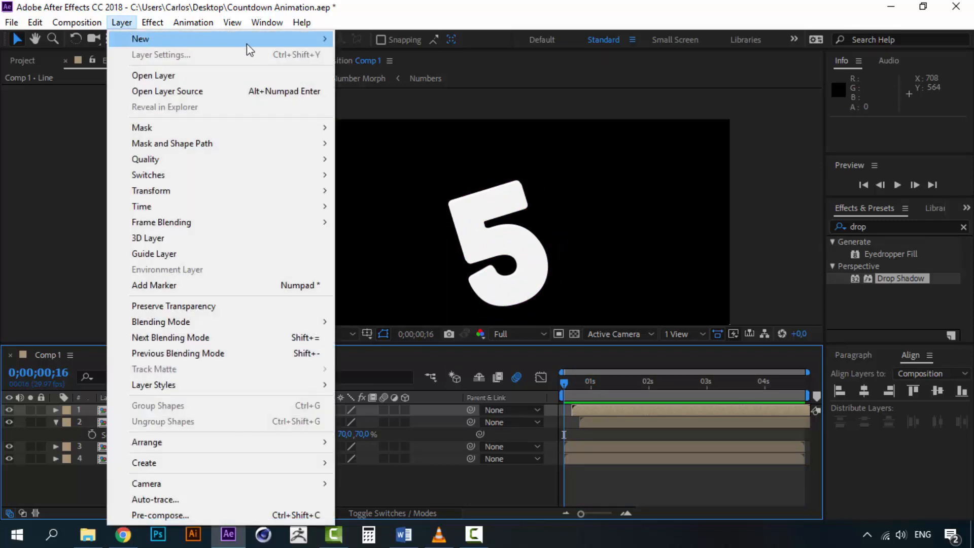
pyautogui.moveTo(246, 44)
pyautogui.click(380, 119)
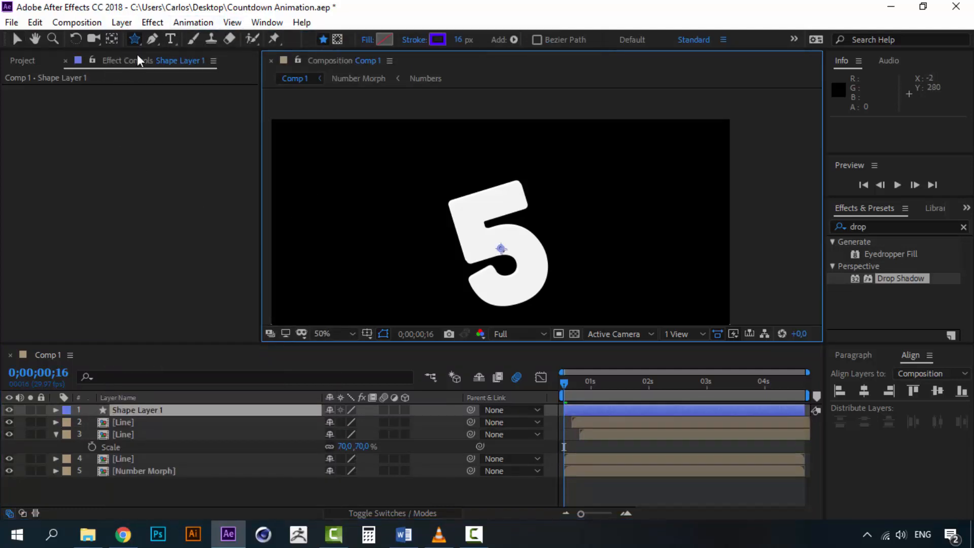
pyautogui.click(134, 38)
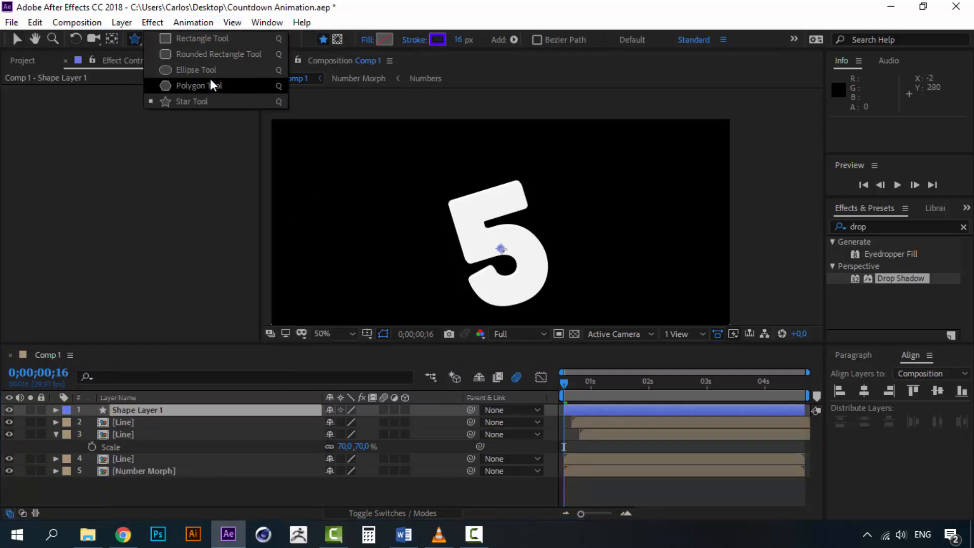
pyautogui.click(208, 70)
pyautogui.moveTo(450, 265); pyautogui.dragTo(491, 180)
pyautogui.scroll(1, 472, 268)
pyautogui.press('space')
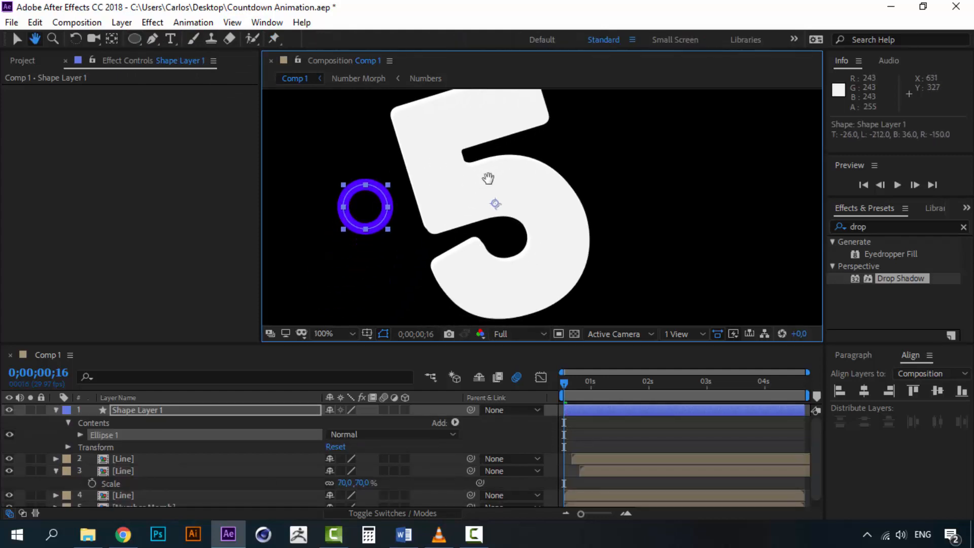
# Duplicate the circle's shape layer and hide the duplicate
pyautogui.click(56, 410)
pyautogui.click(141, 411)
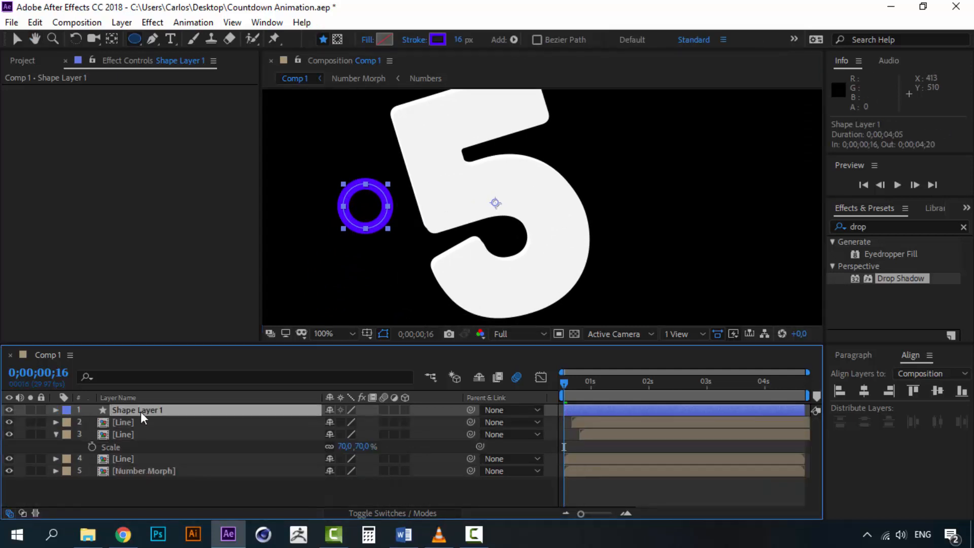
pyautogui.press('v')
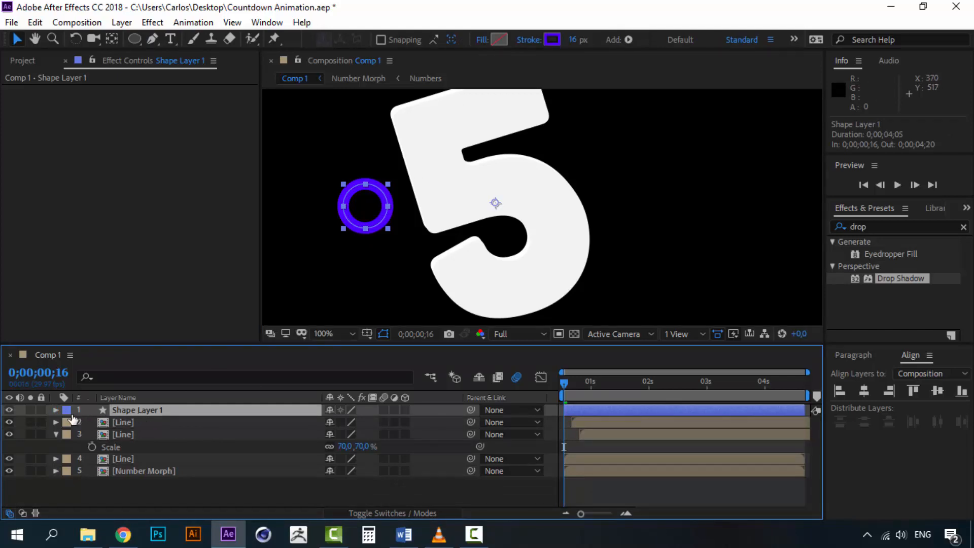
pyautogui.hotkey('ctrl', 'd')
pyautogui.click(8, 410)
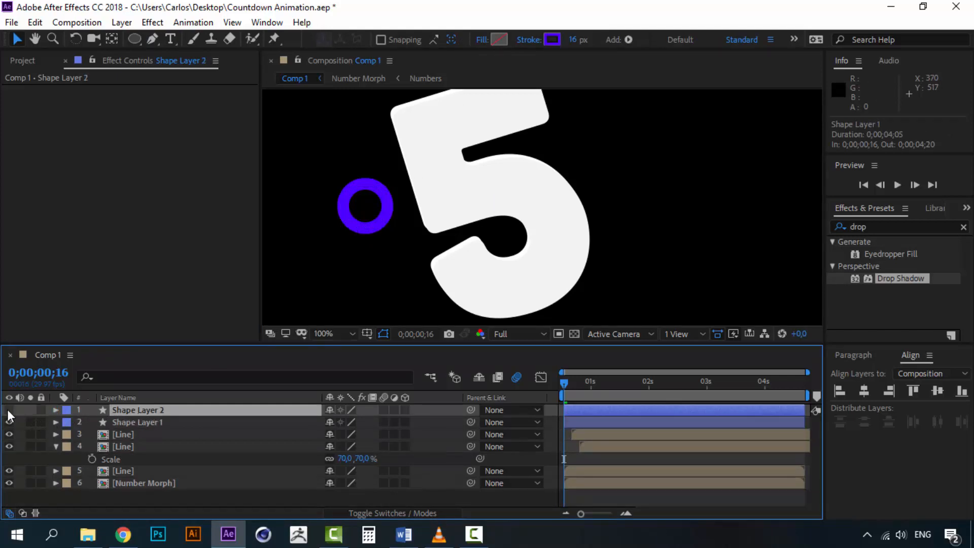
# Change the original circle's stroke color to magenta FF0072, sampled from the number's pink trail
pyautogui.click(141, 422)
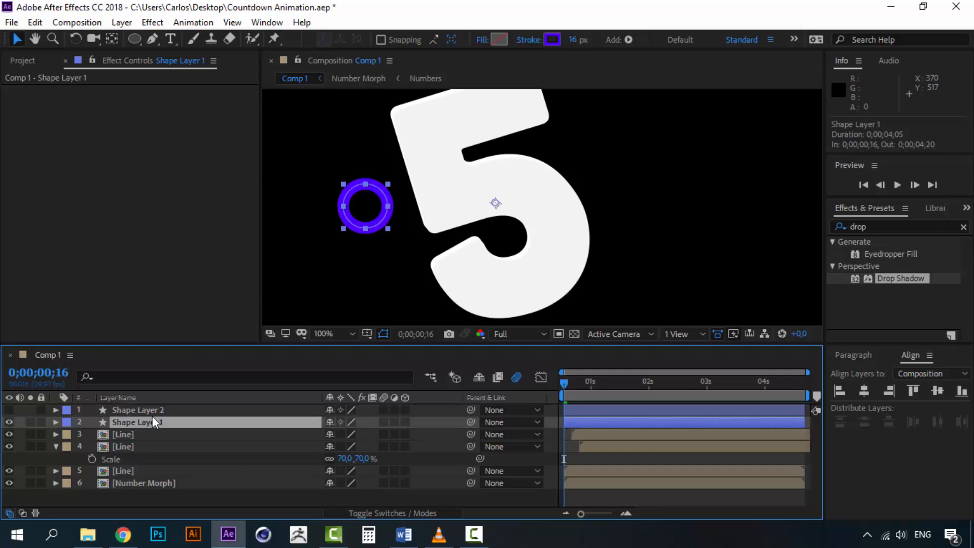
pyautogui.click(552, 40)
pyautogui.click(356, 275)
pyautogui.click(589, 383)
pyautogui.click(553, 40)
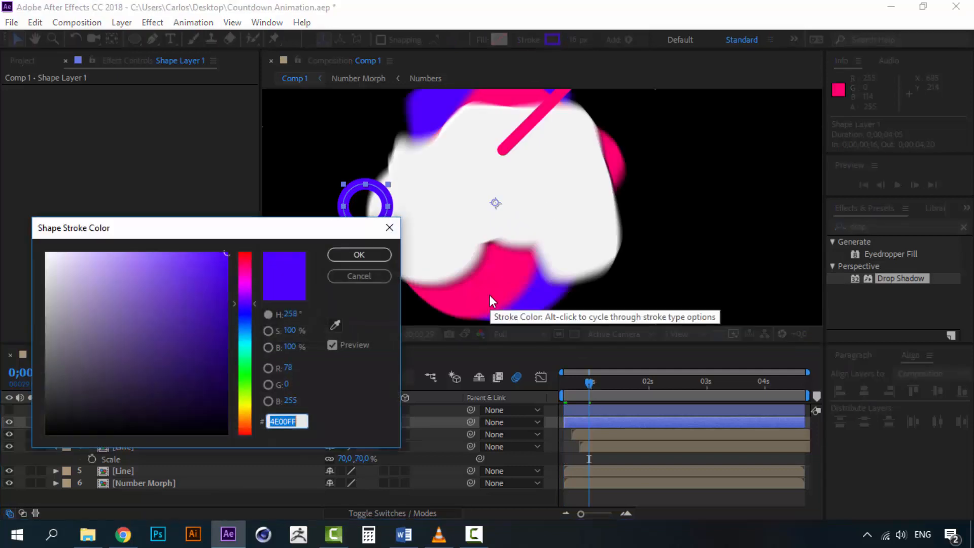
pyautogui.click(335, 325)
pyautogui.click(493, 280)
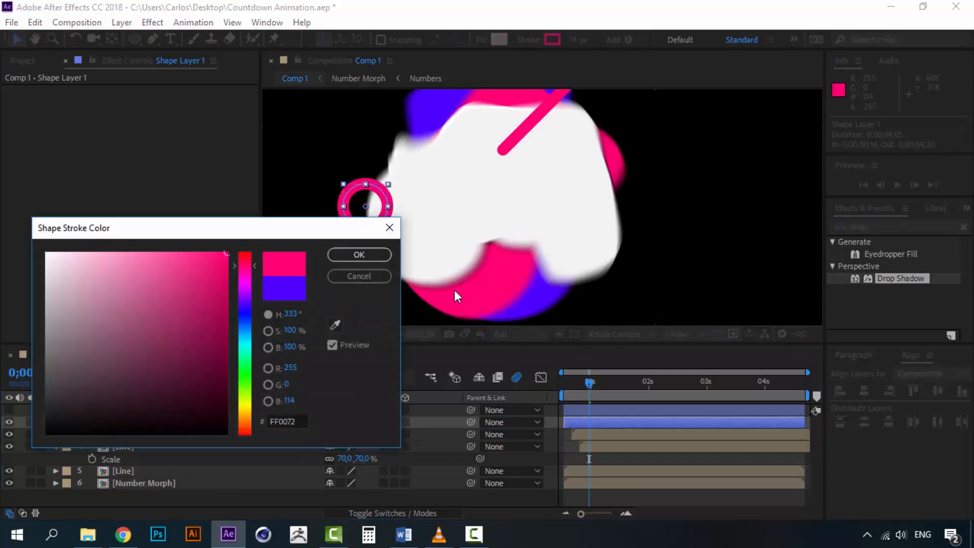
pyautogui.click(360, 255)
# Return to 0;00;00;16 and add Trim Paths to the magenta circle in Shape Layer 1
pyautogui.moveTo(583, 380); pyautogui.dragTo(563, 381)
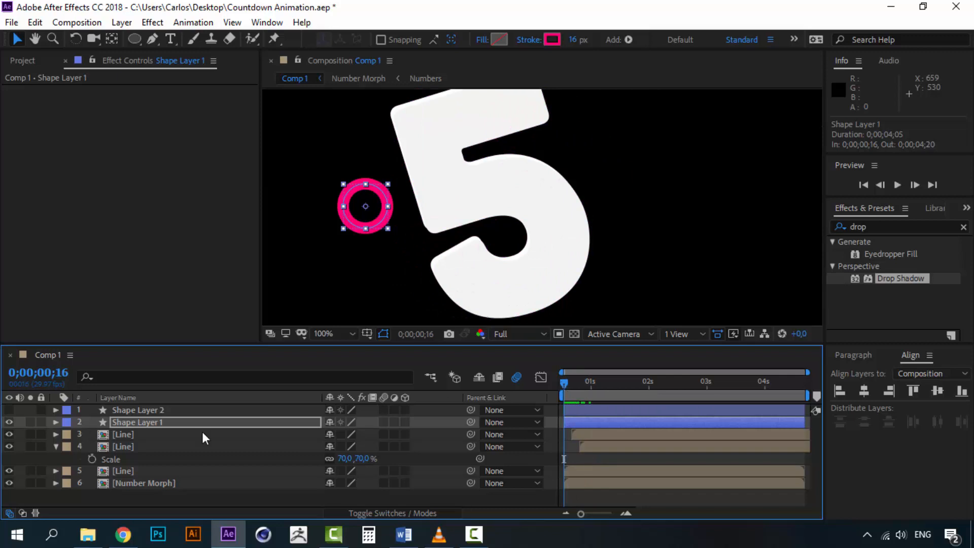
pyautogui.click(133, 427)
pyautogui.click(55, 422)
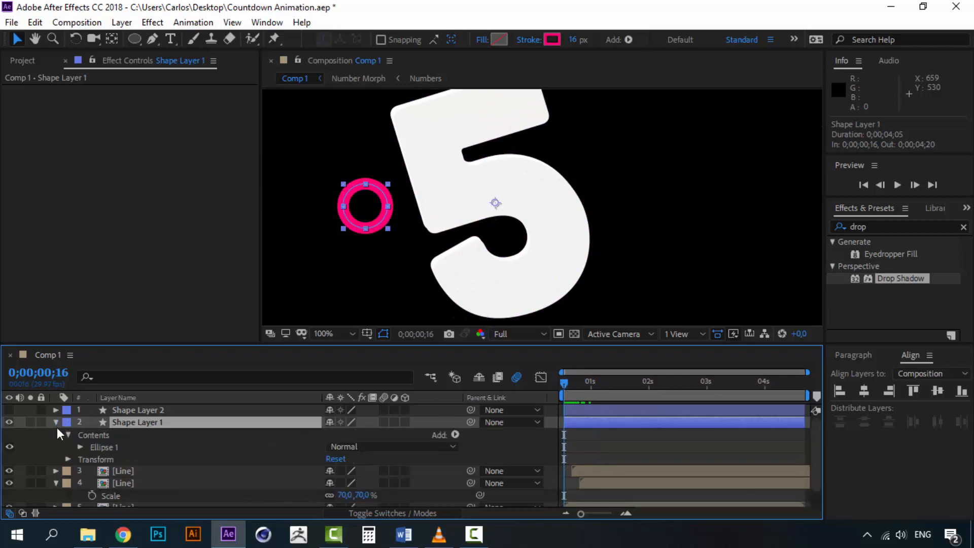
pyautogui.click(79, 447)
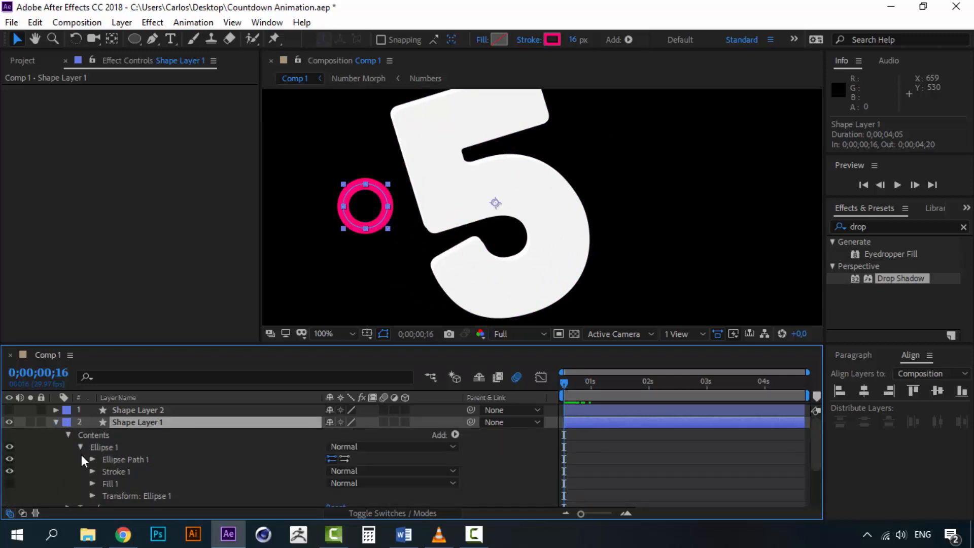
pyautogui.scroll(-2, 81, 457)
pyautogui.scroll(2, 81, 458)
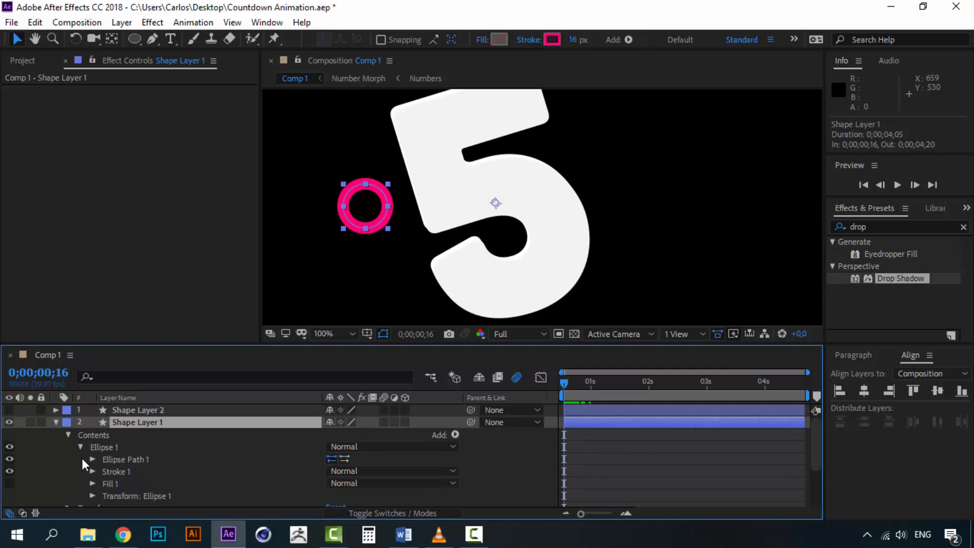
pyautogui.click(455, 435)
pyautogui.click(504, 357)
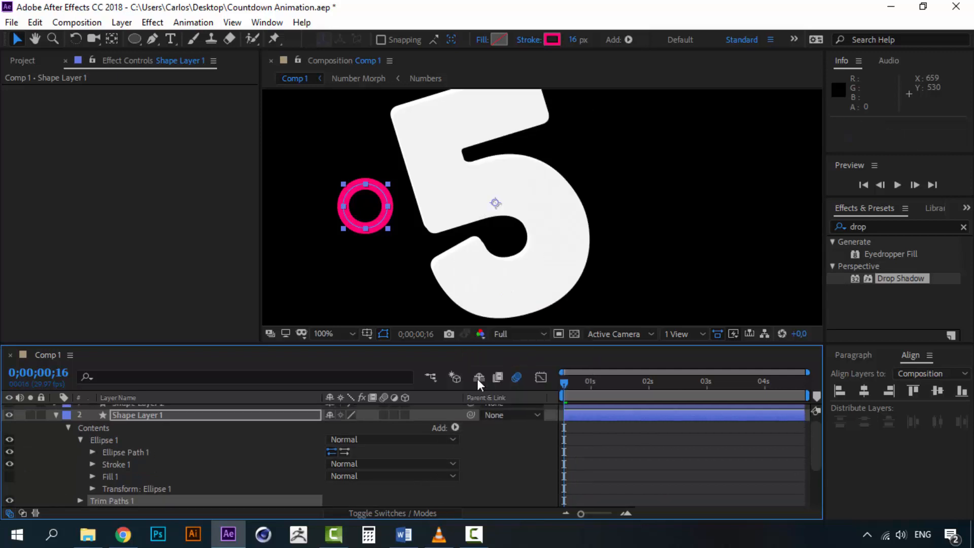
# Keyframe the circle's Trim Paths End from 0% at 0;00;00;16 to 100% at 0;00;00;22
pyautogui.scroll(-2, 142, 483)
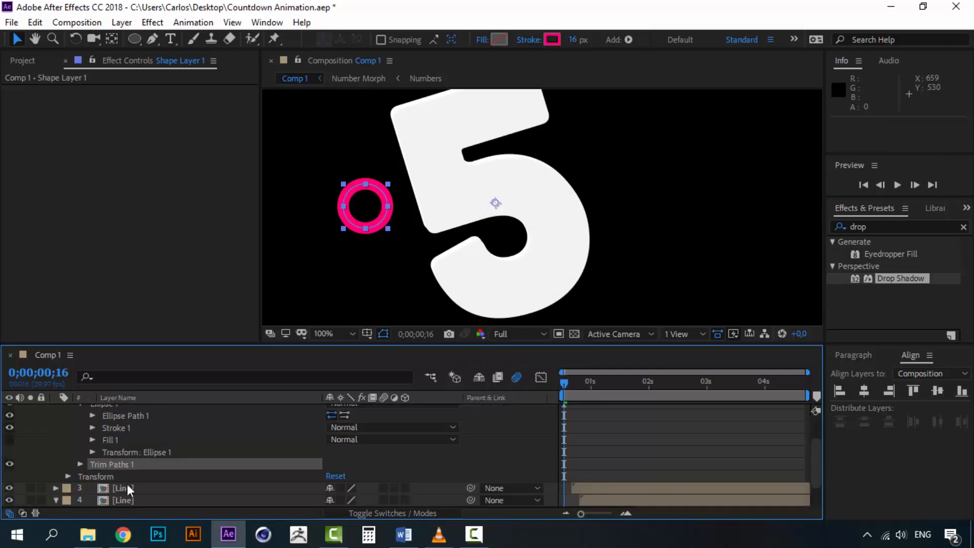
pyautogui.click(79, 463)
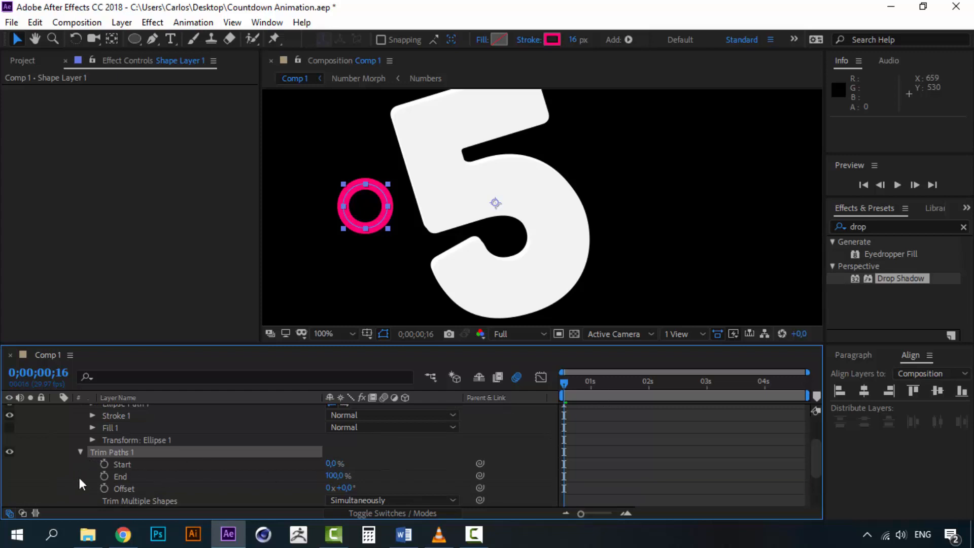
pyautogui.click(104, 476)
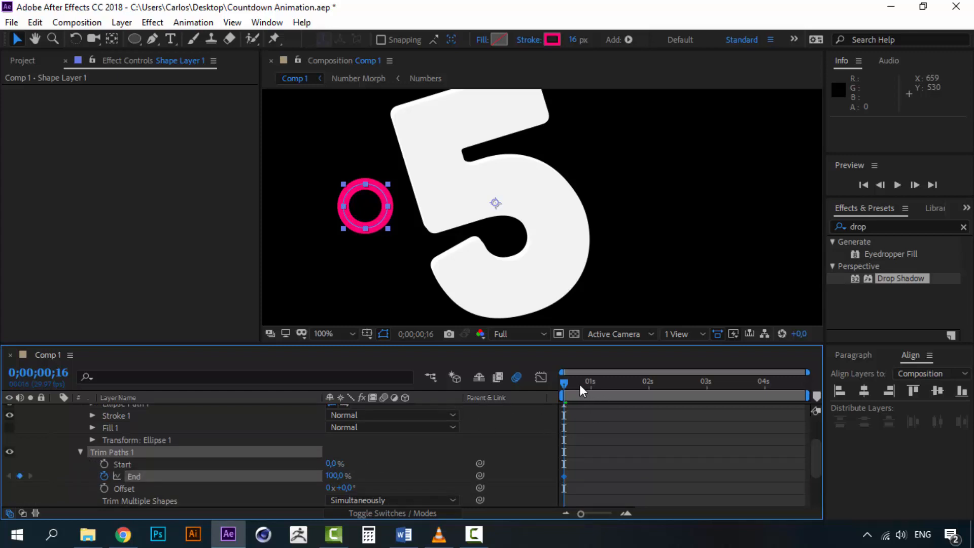
pyautogui.moveTo(576, 382); pyautogui.dragTo(565, 383)
pyautogui.moveTo(336, 480); pyautogui.dragTo(225, 466)
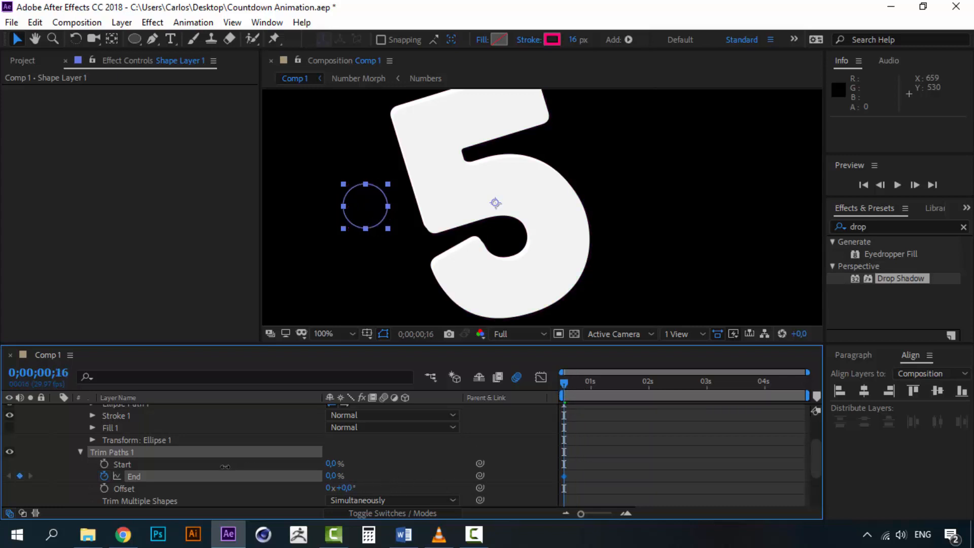
pyautogui.click(577, 384)
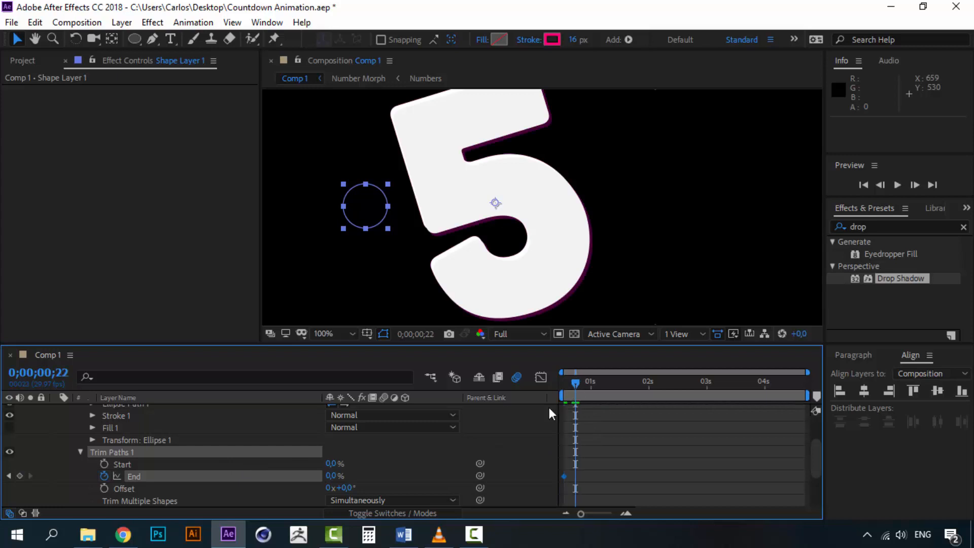
pyautogui.moveTo(332, 476); pyautogui.dragTo(429, 472)
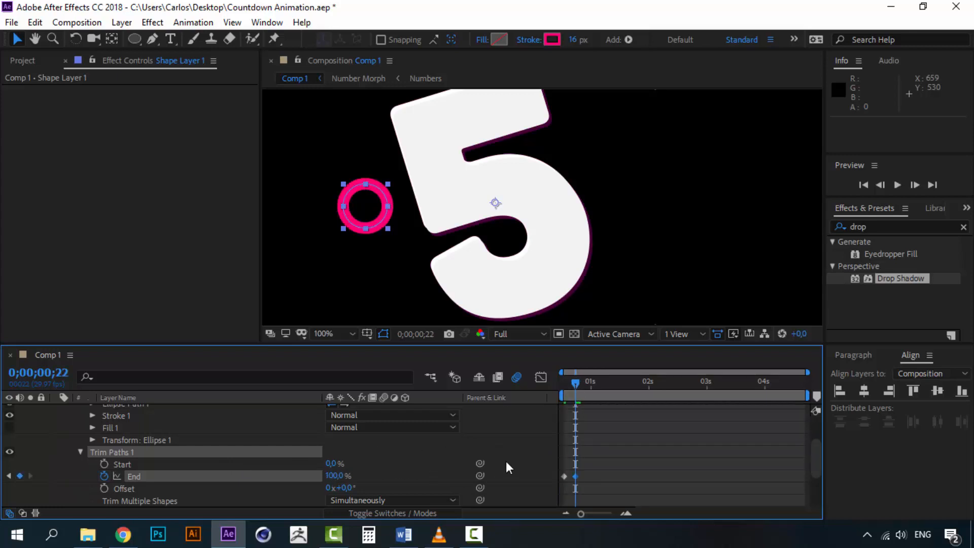
# Keyframe the circle's Trim Paths Start from 0% at 0;00;00;22 to 100% at 0;00;00;28, and preview the animation
pyautogui.click(104, 463)
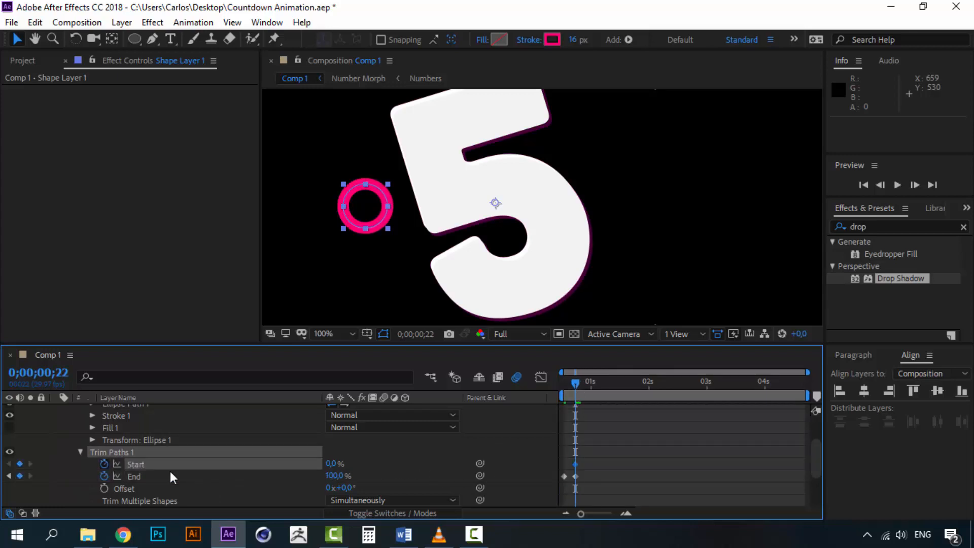
pyautogui.click(586, 386)
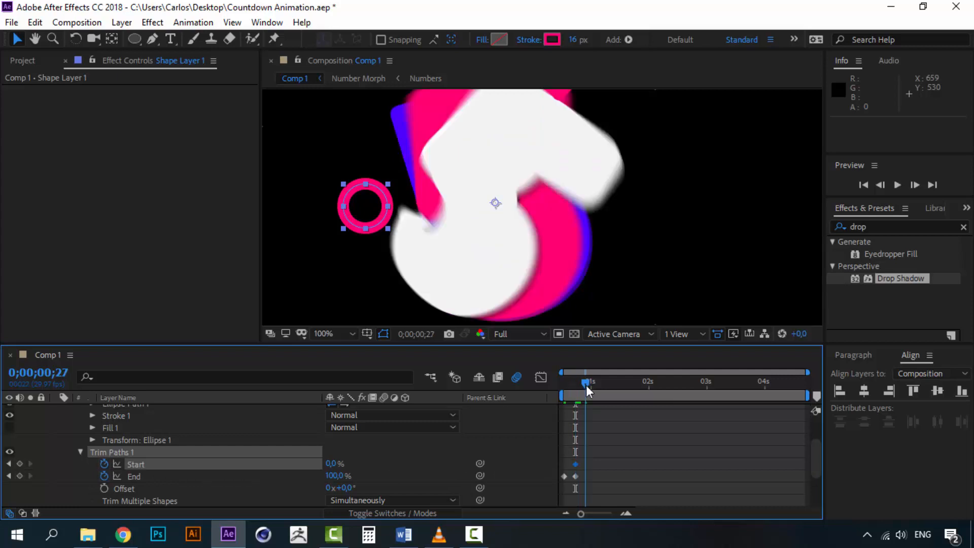
pyautogui.moveTo(587, 389); pyautogui.dragTo(589, 391)
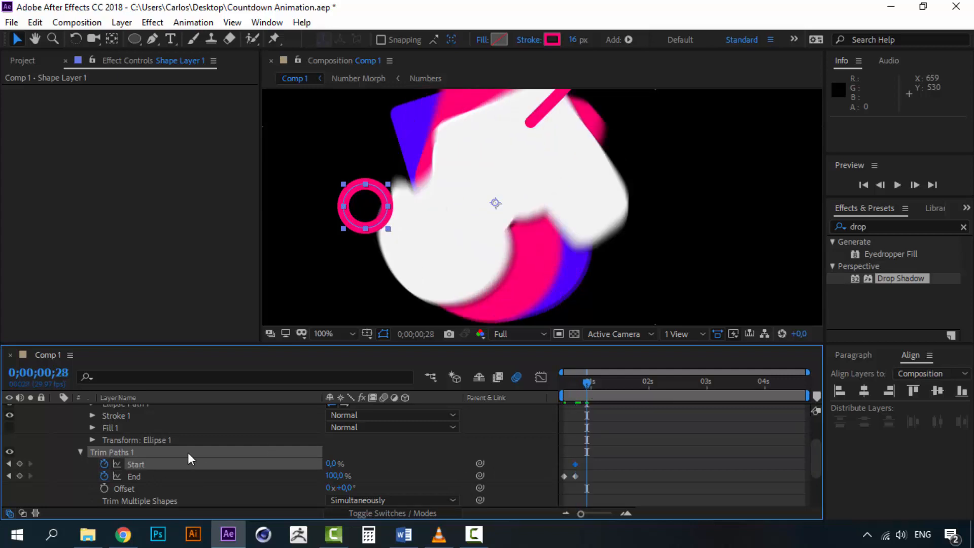
pyautogui.moveTo(330, 463); pyautogui.dragTo(463, 457)
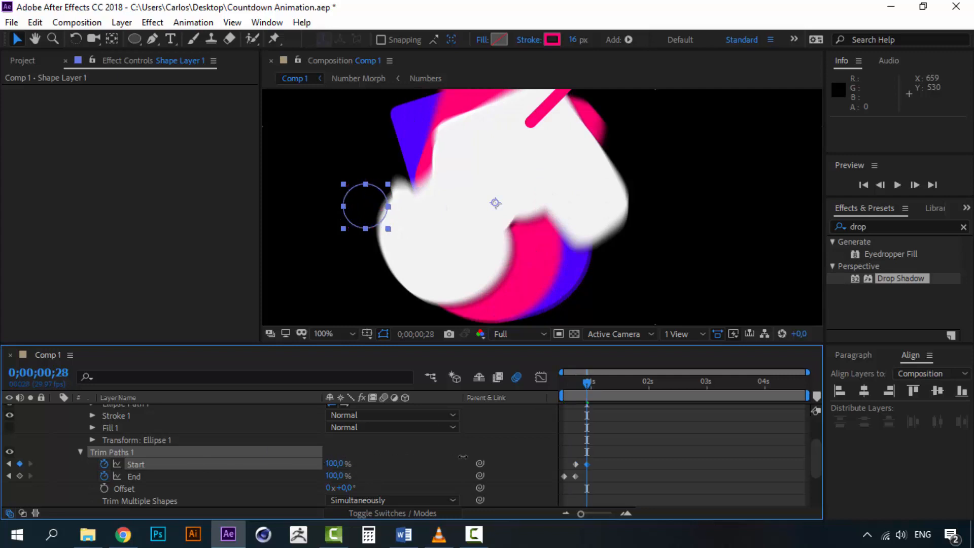
pyautogui.moveTo(573, 382); pyautogui.dragTo(550, 380)
pyautogui.press('space')
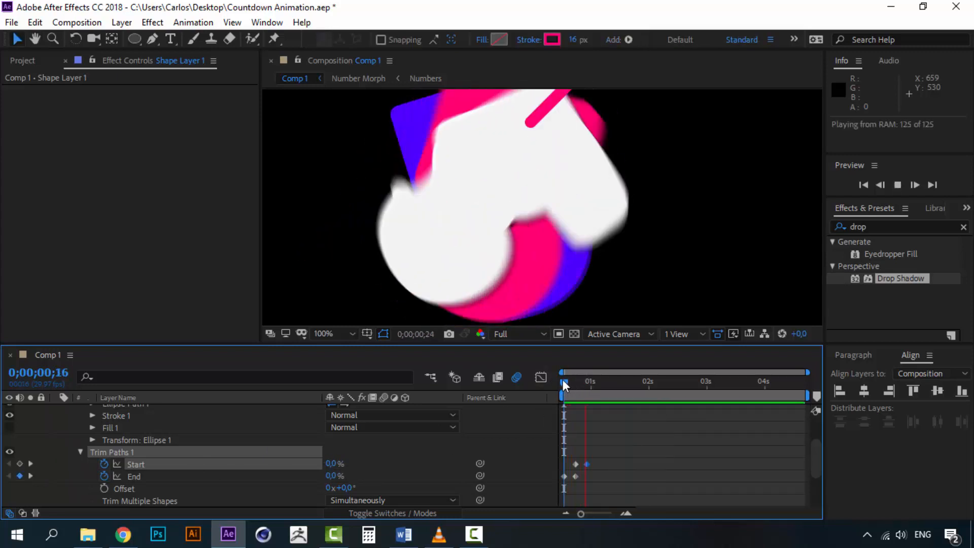
pyautogui.press('space')
# Move the middle Start and End keyframes to about 0;00;00;24 and the last Start keyframe to 0;00;01;03, and preview the result
pyautogui.moveTo(567, 379); pyautogui.dragTo(574, 379)
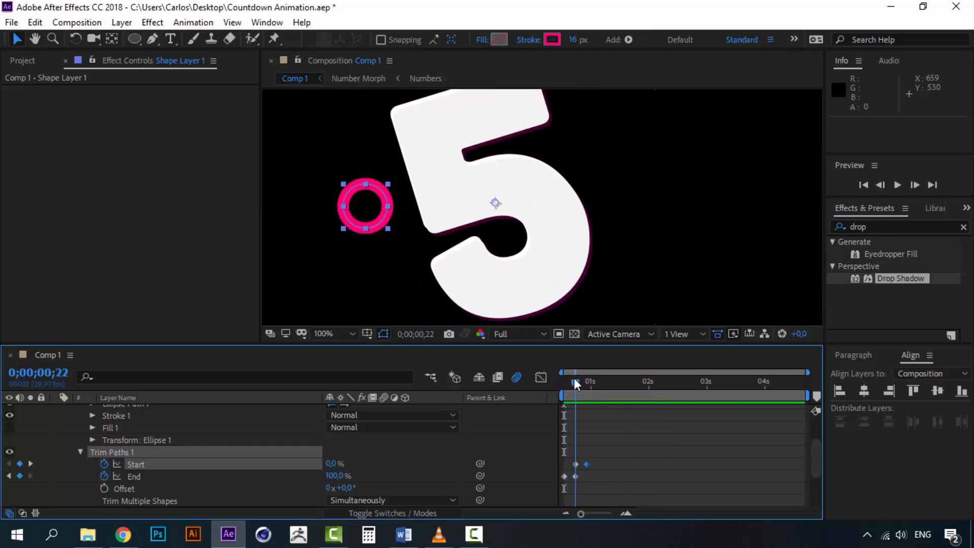
pyautogui.moveTo(601, 460)
pyautogui.mouseDown()
pyautogui.moveTo(571, 480)
pyautogui.moveTo(581, 463)
pyautogui.moveTo(598, 463)
pyautogui.mouseUp()
pyautogui.click(601, 462)
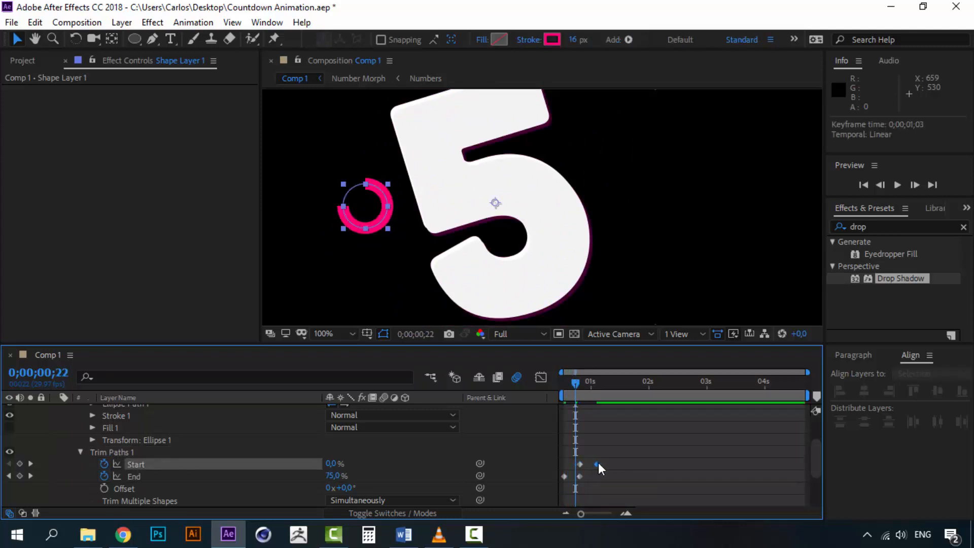
pyautogui.moveTo(571, 382); pyautogui.dragTo(556, 380)
pyautogui.press('space')
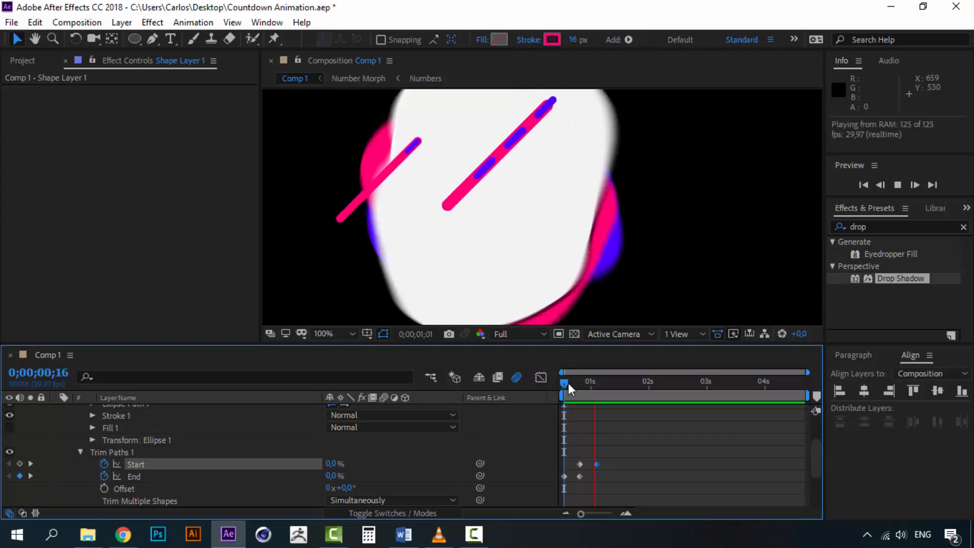
# Move the middle Trim Paths Start and End keyframes to about 0;00;00;23 and the last Start keyframe to 0;00;01;01, and preview the animation
pyautogui.press('space')
pyautogui.press('space')
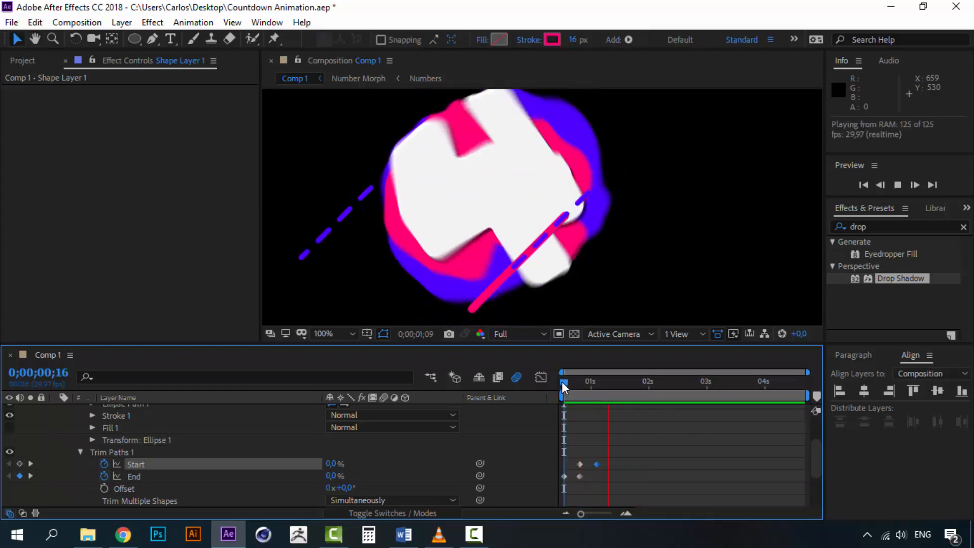
pyautogui.press('space')
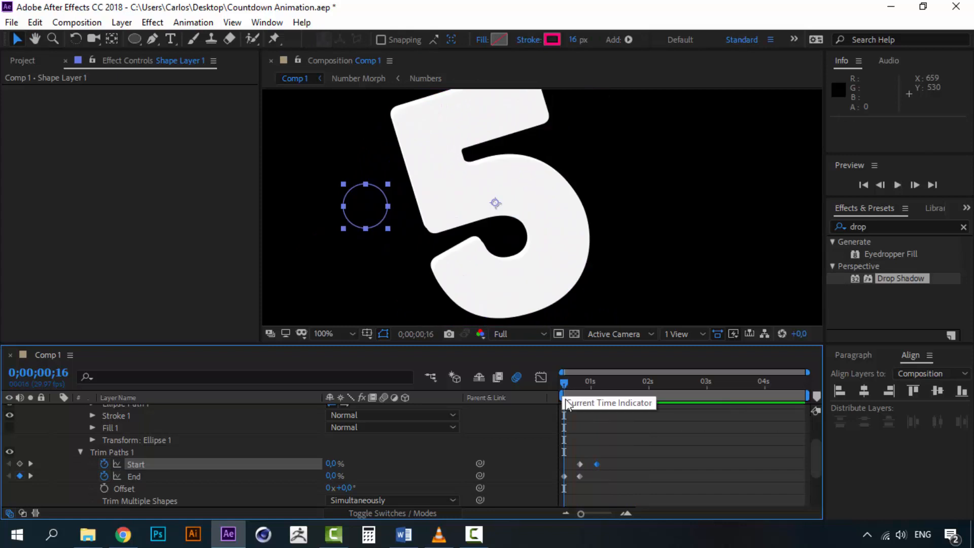
pyautogui.moveTo(576, 479); pyautogui.dragTo(591, 464)
pyautogui.click(601, 466)
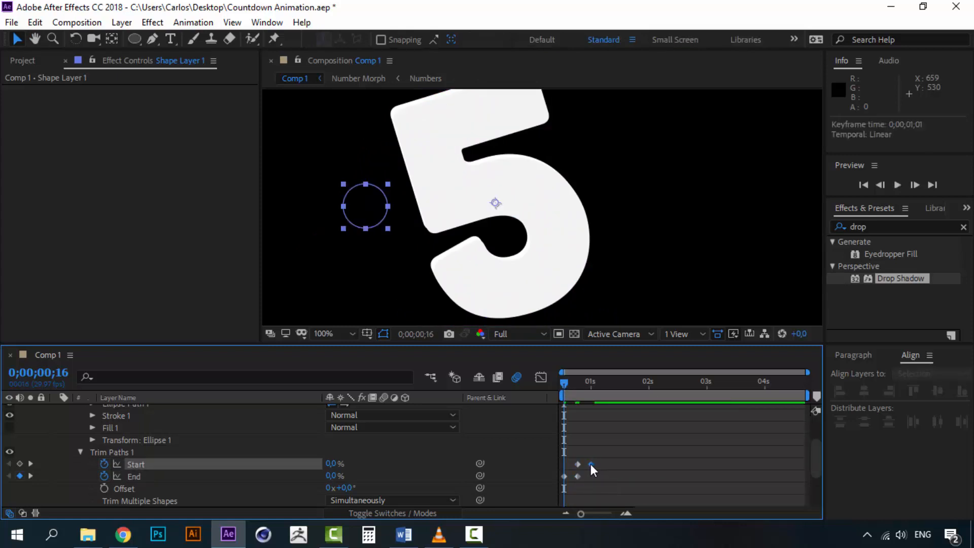
pyautogui.press('space')
pyautogui.press('space')
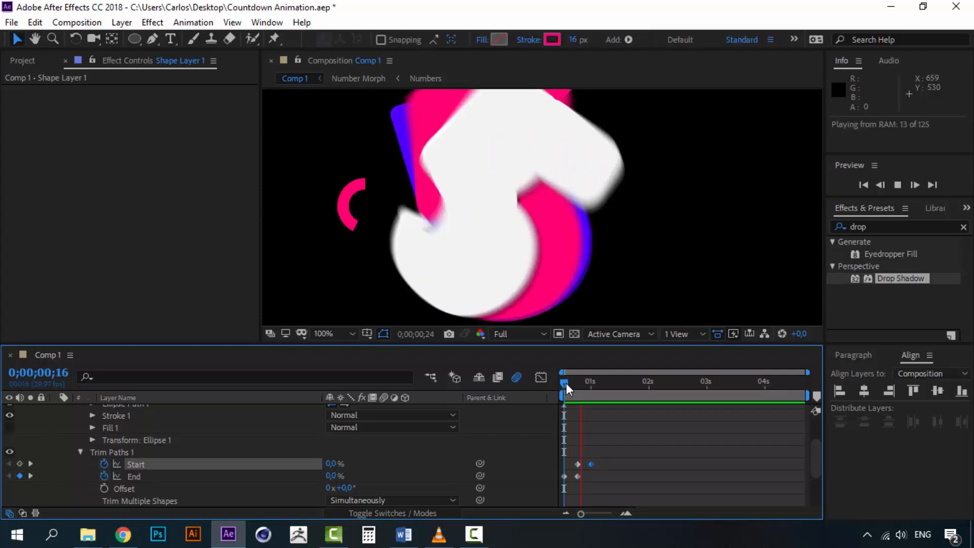
# Set the Line Cap of Shape Layer 1's circle stroke to Round Cap and preview the animation
pyautogui.scroll(-3, 228, 472)
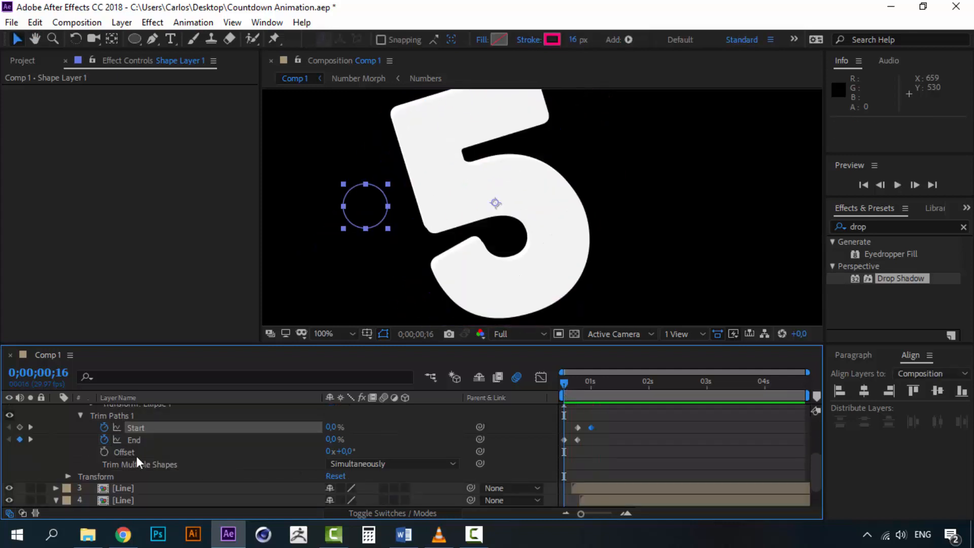
pyautogui.scroll(6, 83, 439)
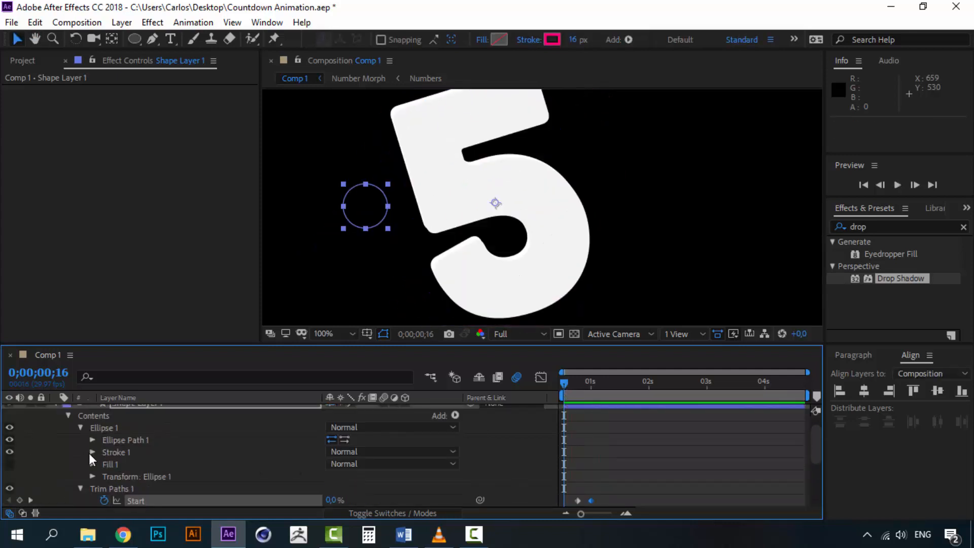
pyautogui.click(92, 453)
pyautogui.click(349, 471)
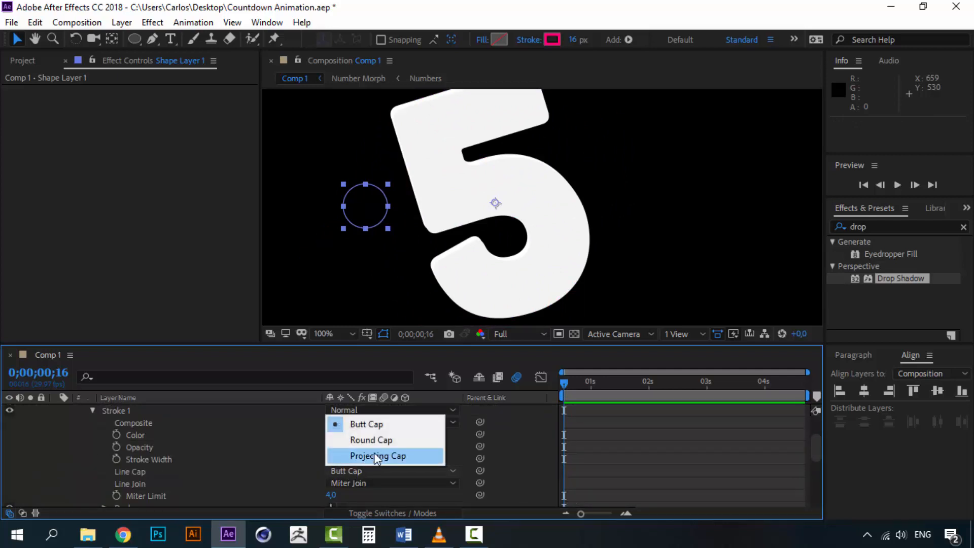
pyautogui.click(380, 442)
pyautogui.press('space')
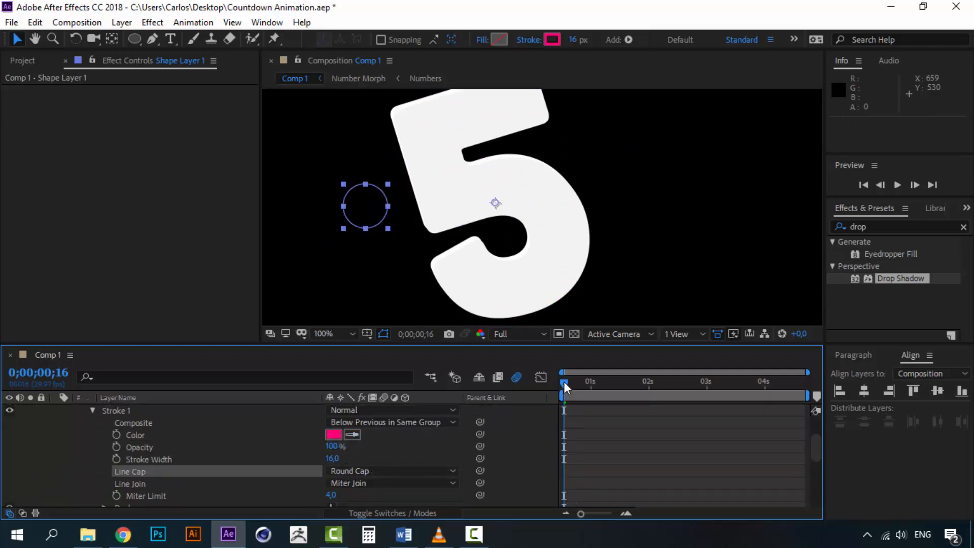
pyautogui.moveTo(564, 382)
pyautogui.mouseDown()
pyautogui.moveTo(580, 380)
pyautogui.moveTo(541, 376)
pyautogui.moveTo(580, 376)
pyautogui.moveTo(553, 373)
pyautogui.mouseUp()
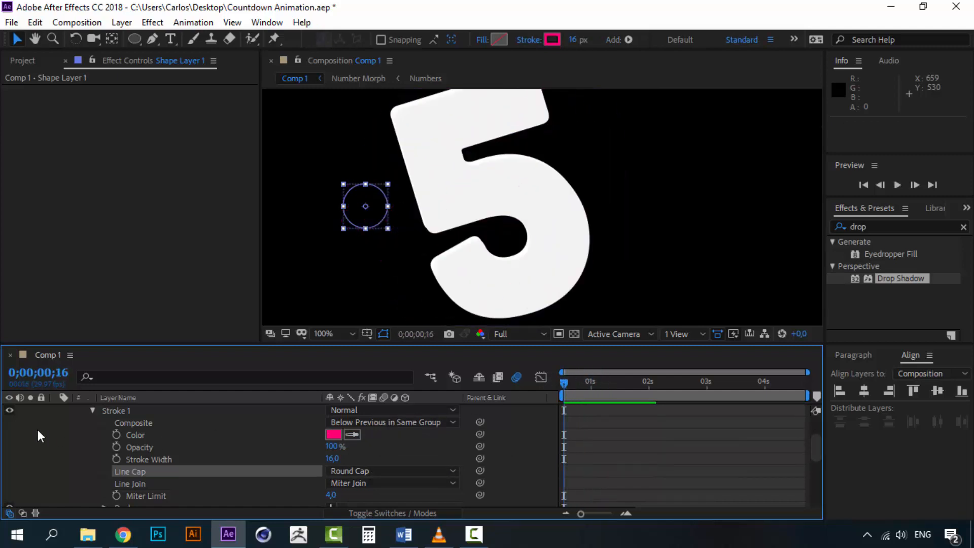
# Delete the old Shape Layer 2 and duplicate the trim-animated Shape Layer 1 to replace it
pyautogui.scroll(3, 37, 430)
pyautogui.click(56, 422)
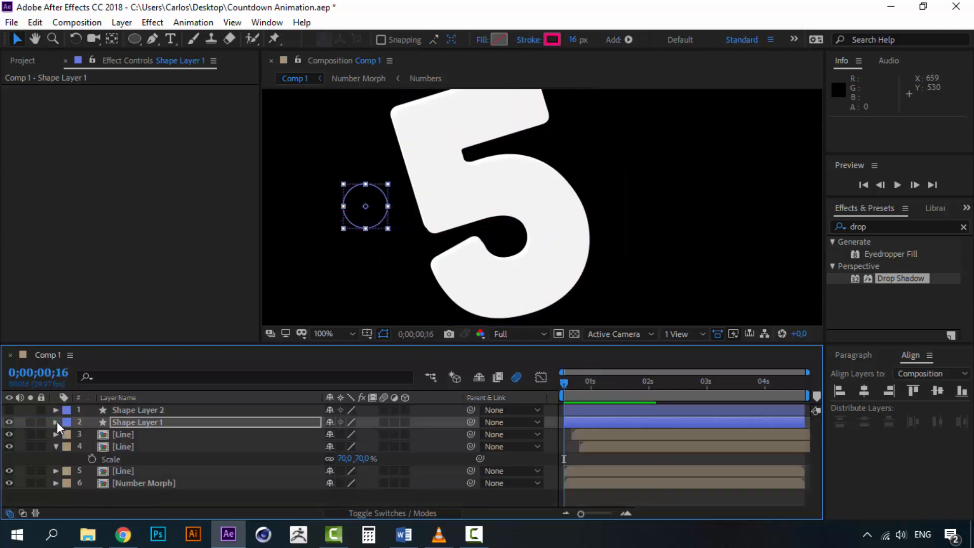
pyautogui.click(133, 410)
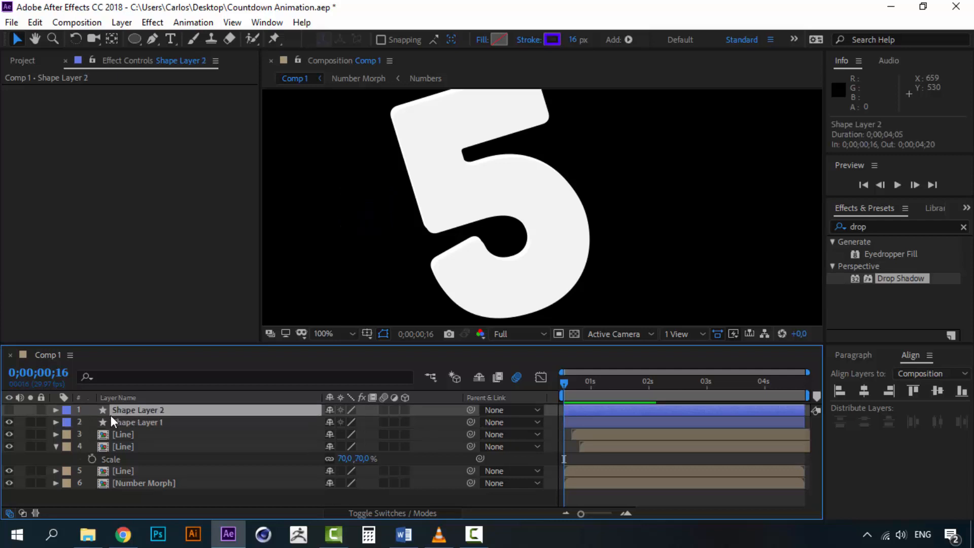
pyautogui.press('Delete')
pyautogui.click(132, 408)
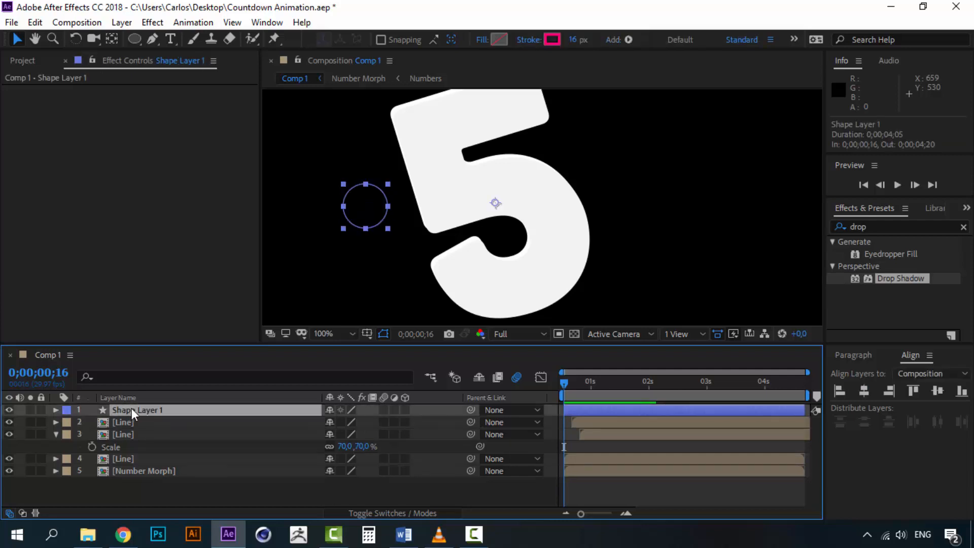
pyautogui.hotkey('ctrl', 'd')
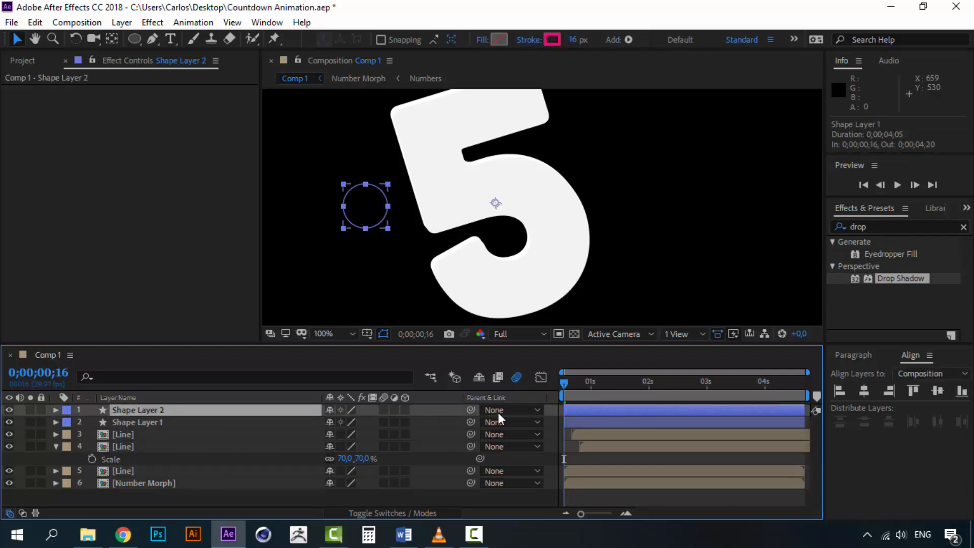
# Change the duplicated circle's stroke color to purple 4E00FF, sampled from the number's purple trail in the composition
pyautogui.click(575, 384)
pyautogui.click(553, 40)
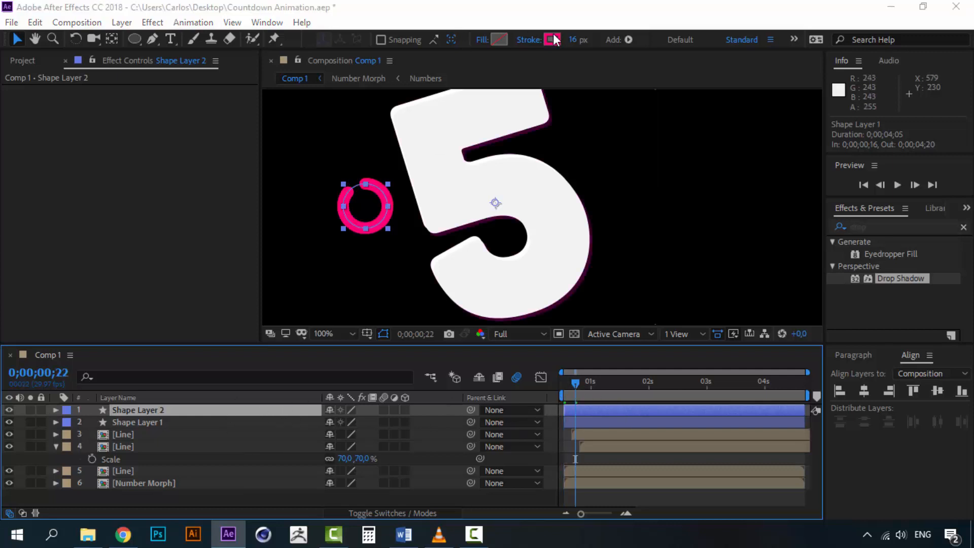
pyautogui.click(389, 223)
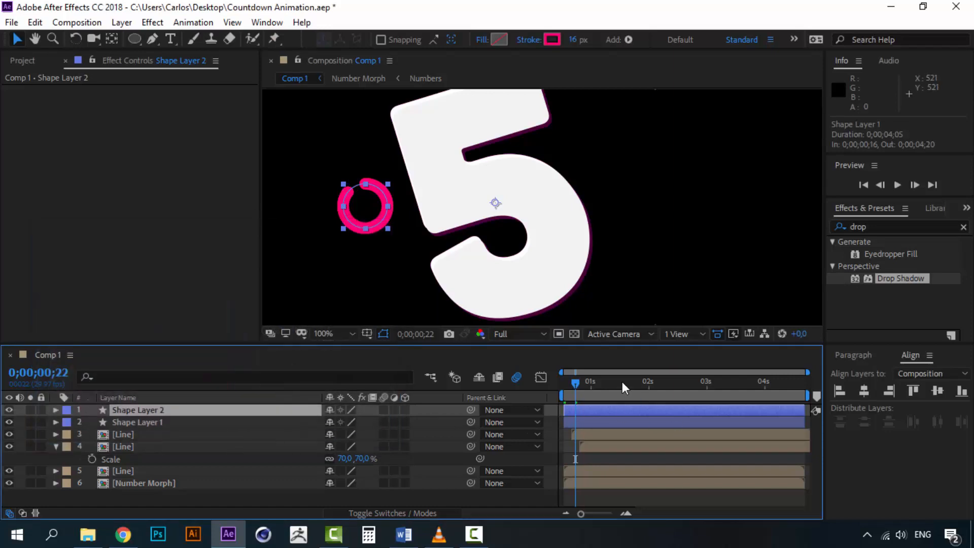
pyautogui.click(623, 387)
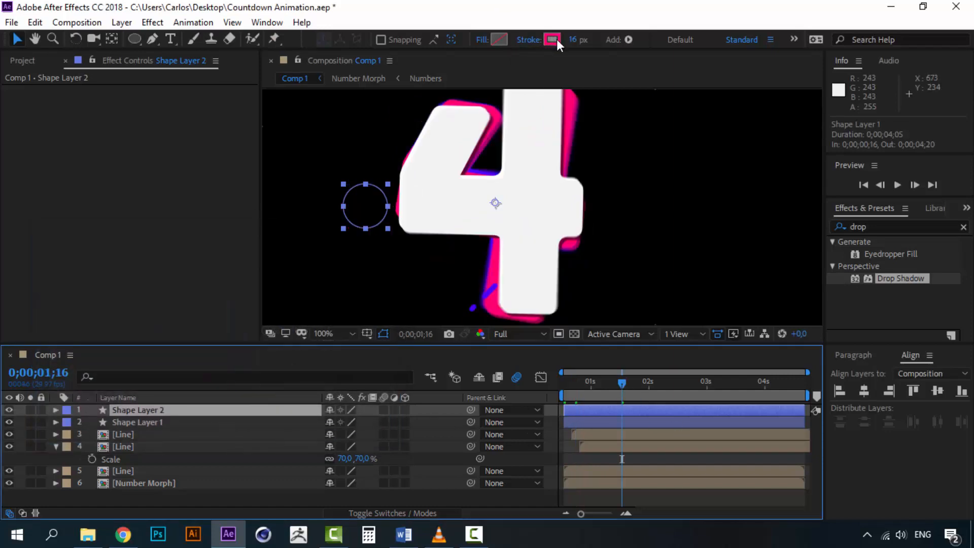
pyautogui.click(639, 387)
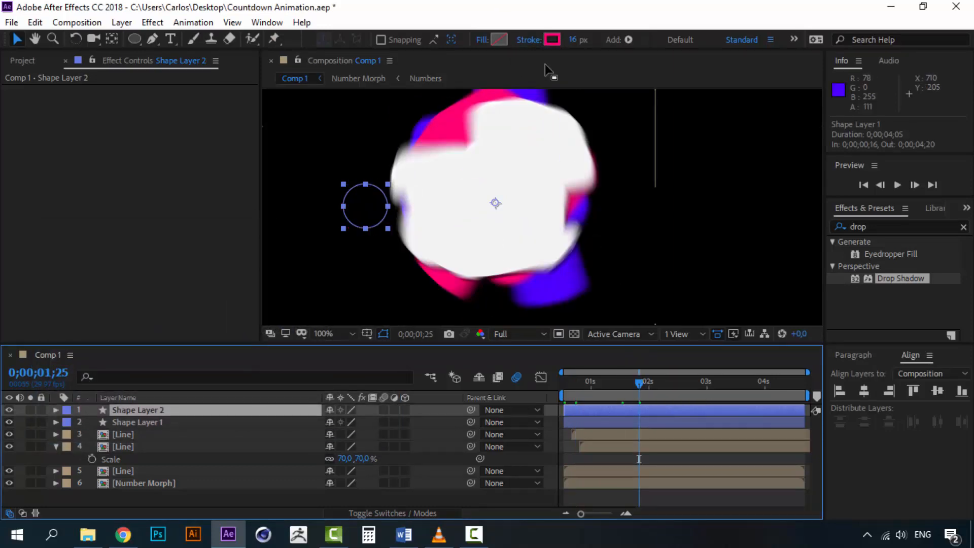
pyautogui.click(552, 39)
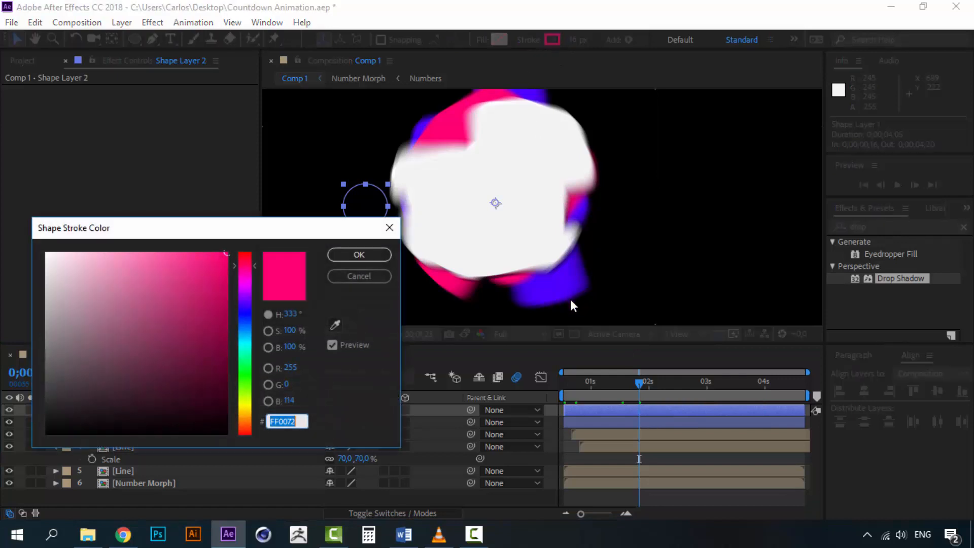
pyautogui.click(335, 325)
pyautogui.click(537, 291)
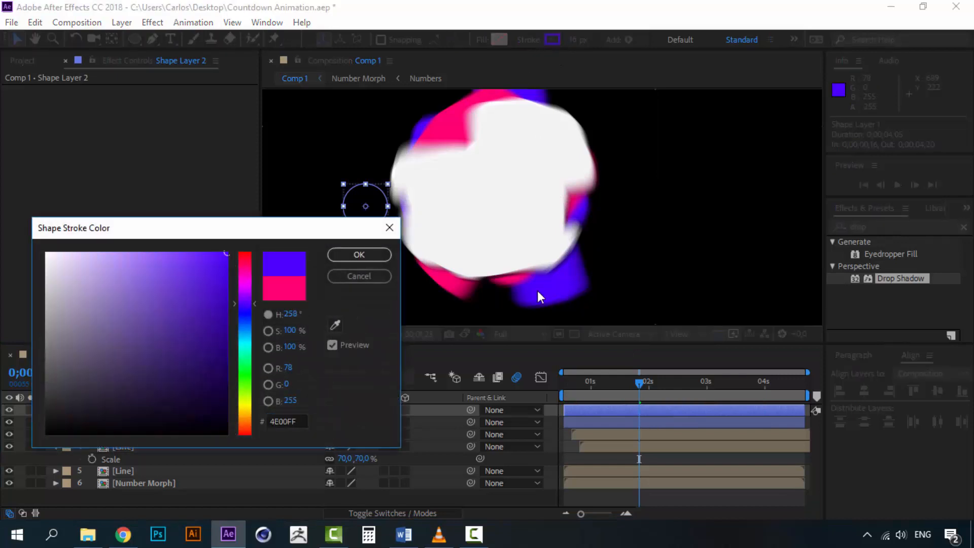
pyautogui.click(370, 255)
# Go to 0;00;00;19 and add a dash to the purple circle's stroke in Shape Layer 2
pyautogui.moveTo(622, 383); pyautogui.dragTo(570, 382)
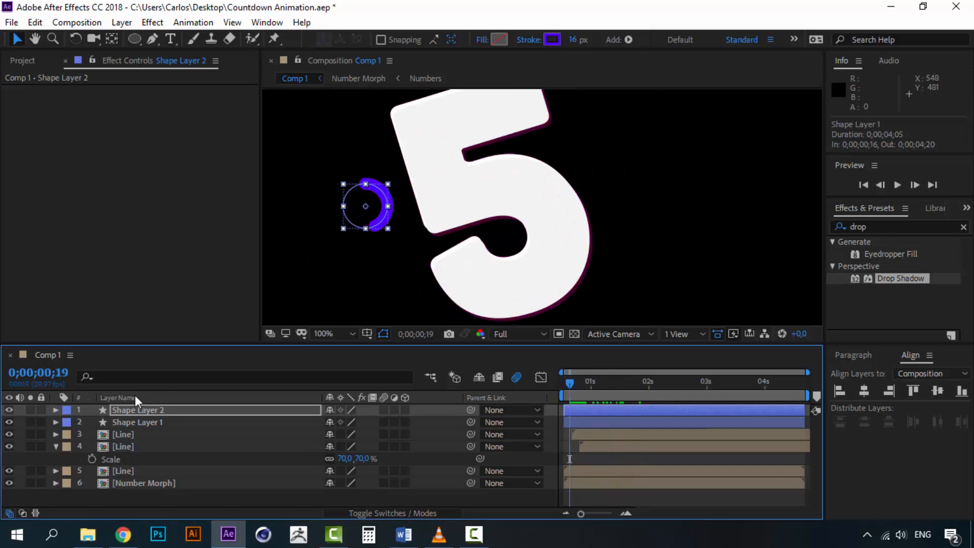
pyautogui.click(56, 410)
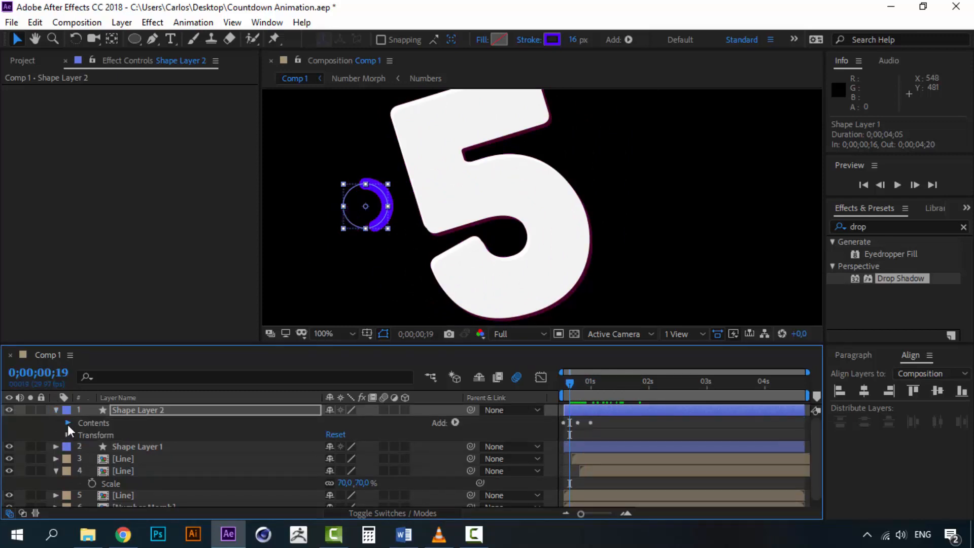
pyautogui.click(68, 423)
pyautogui.click(79, 435)
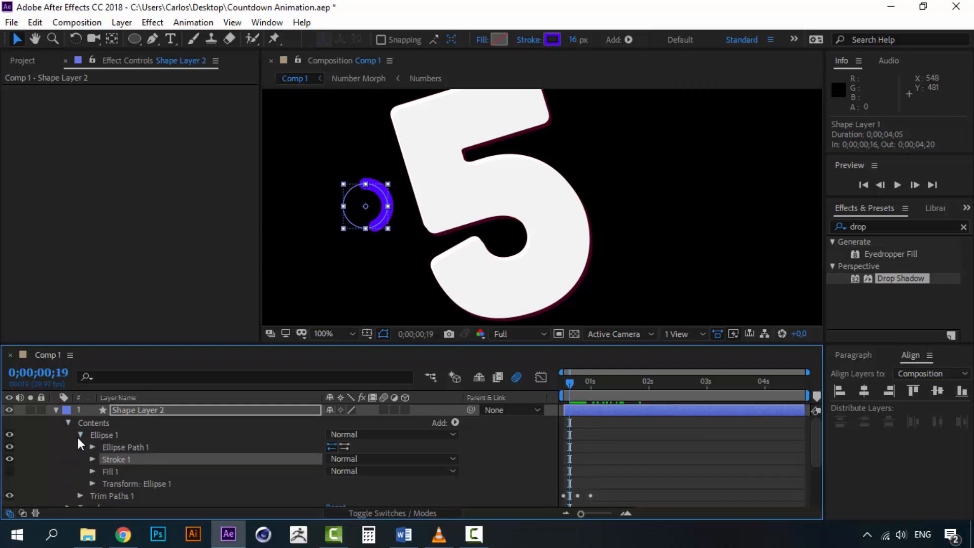
pyautogui.click(91, 460)
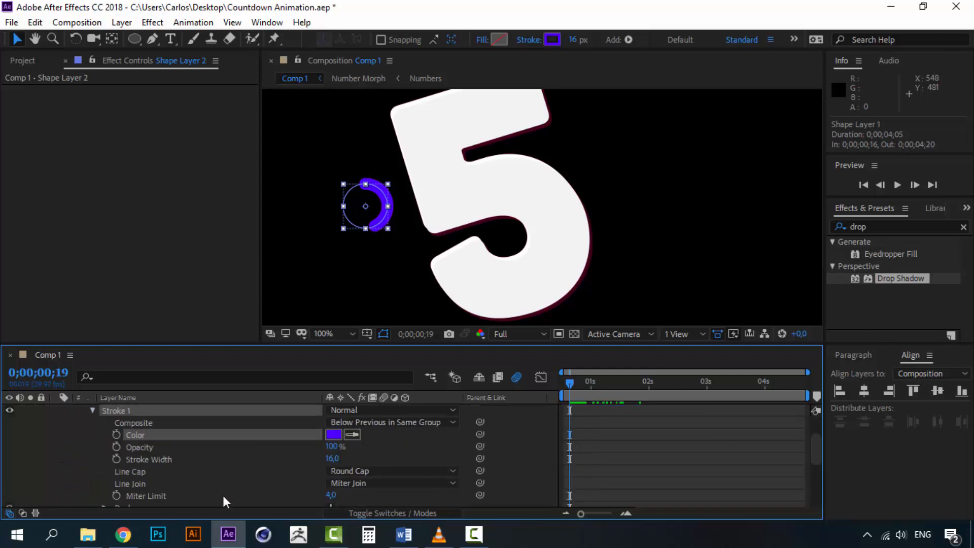
pyautogui.scroll(-2, 199, 479)
pyautogui.click(330, 471)
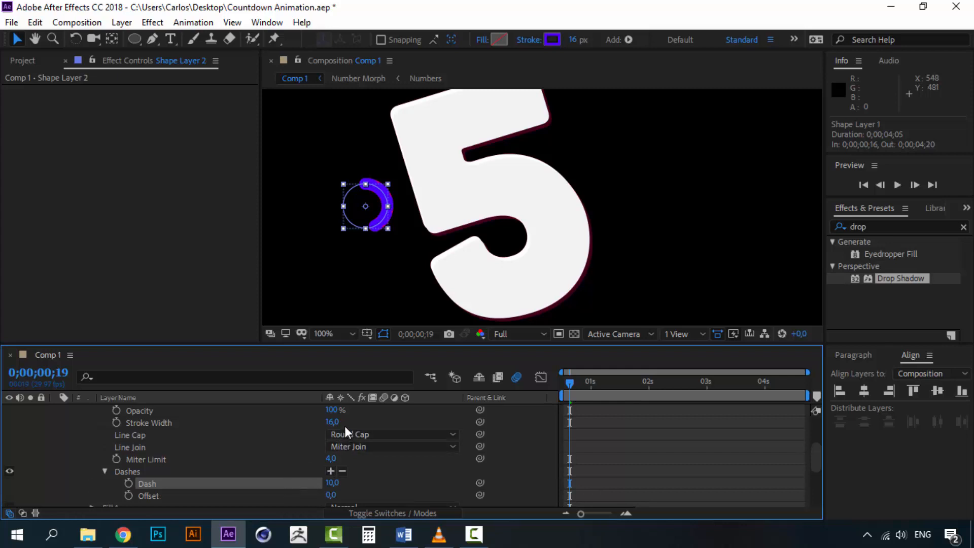
# Set the purple circle's stroke width to 8 and its dash length to 17, and preview the animation
pyautogui.moveTo(335, 425); pyautogui.dragTo(328, 423)
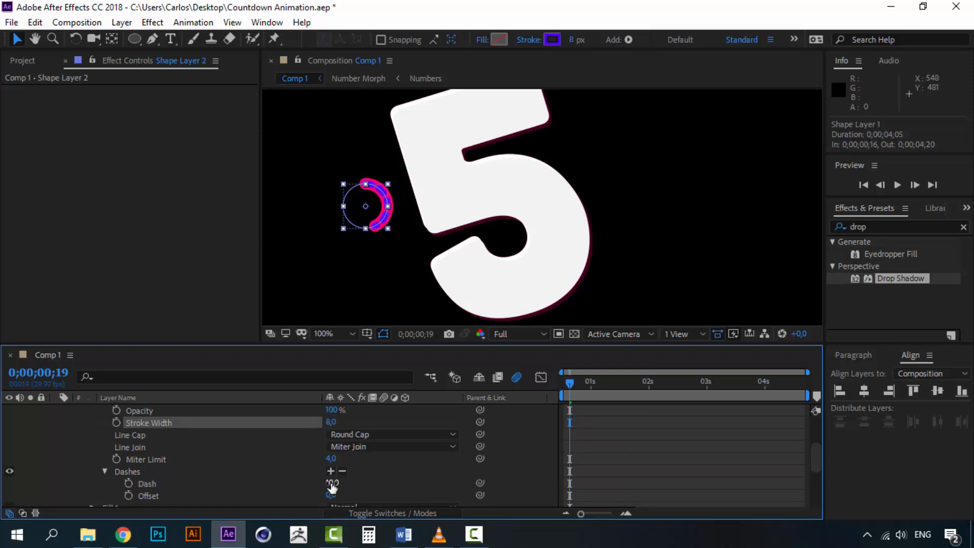
pyautogui.moveTo(333, 482); pyautogui.dragTo(334, 481)
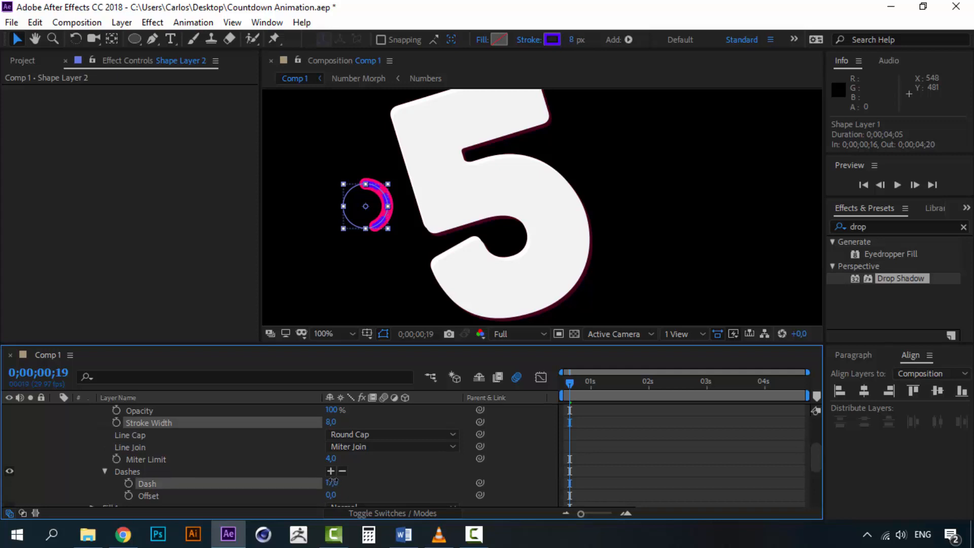
pyautogui.click(332, 483)
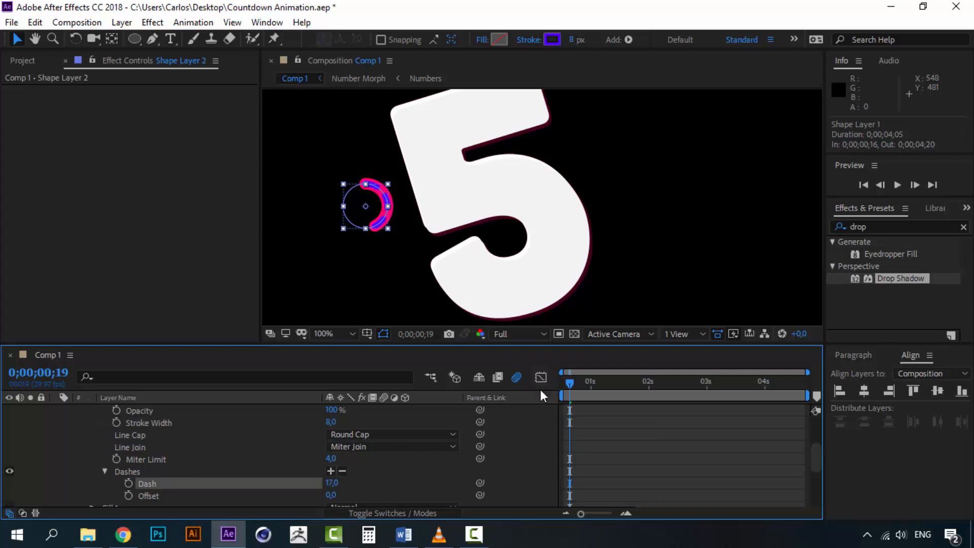
pyautogui.press('space')
pyautogui.press('space')
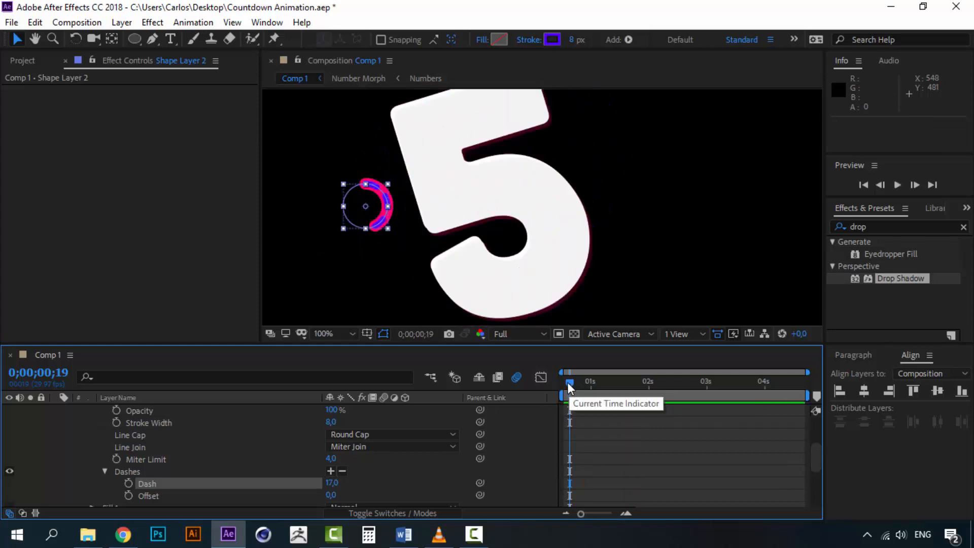
# Collapse Shape Layer 2 and shift it three frames later so it starts at 0;00;00;19, and check the timing
pyautogui.scroll(4, 66, 460)
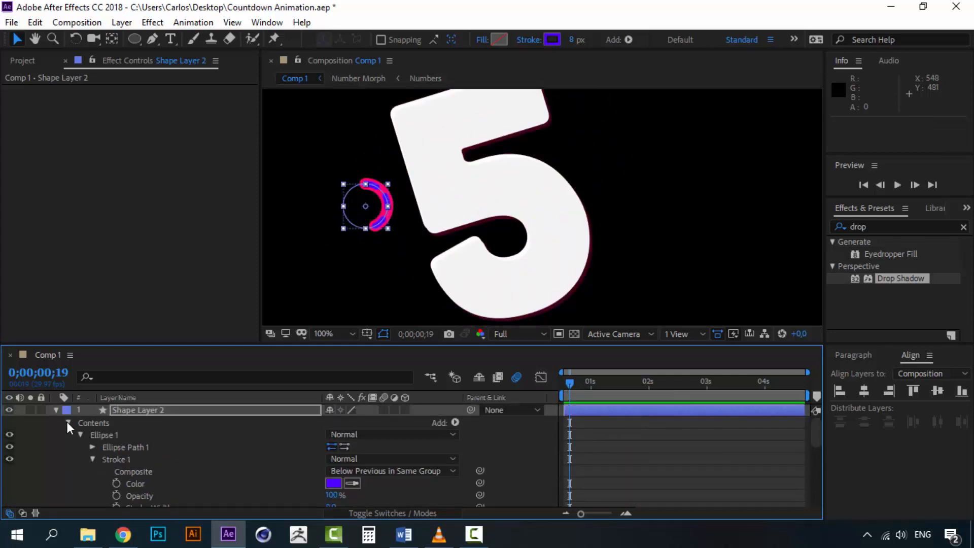
pyautogui.click(68, 422)
pyautogui.click(55, 410)
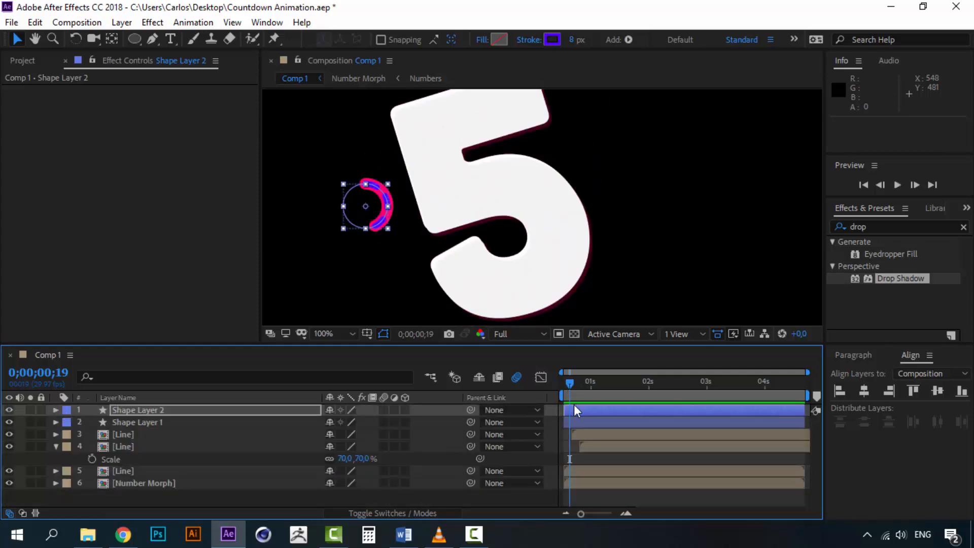
pyautogui.moveTo(575, 406); pyautogui.dragTo(581, 408)
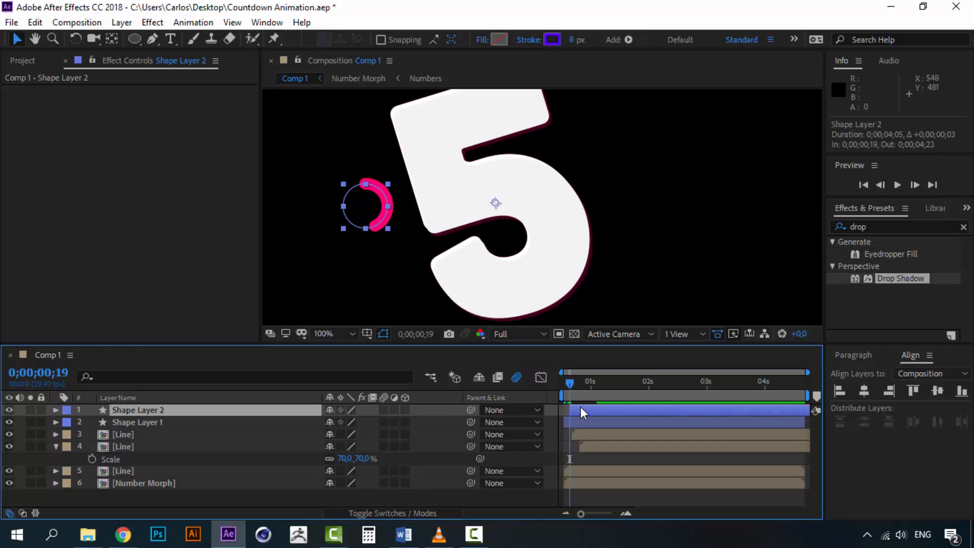
pyautogui.press('space')
pyautogui.click(564, 381)
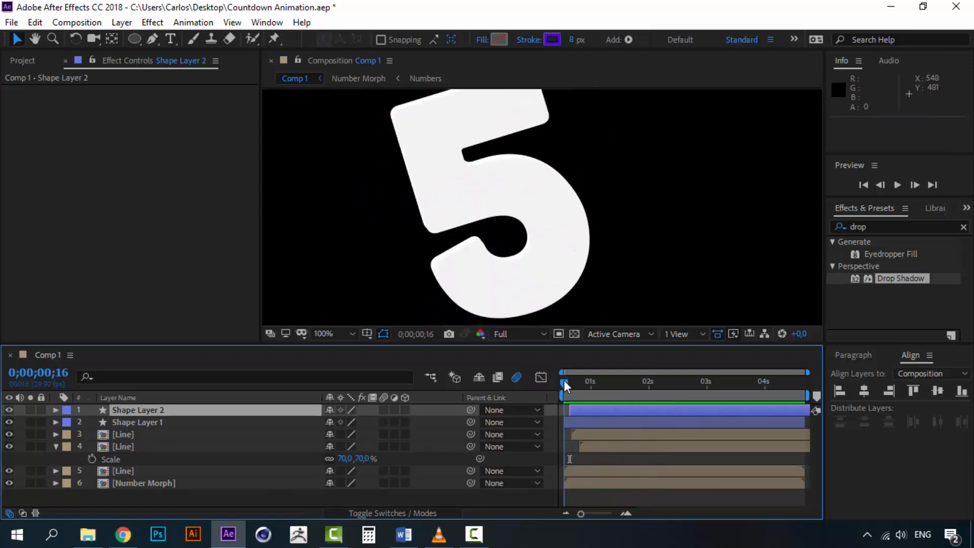
pyautogui.moveTo(567, 382)
pyautogui.mouseDown()
pyautogui.moveTo(583, 381)
pyautogui.moveTo(572, 381)
pyautogui.mouseUp()
# Pre-compose Shape Layer 1 and Shape Layer 2 into a new composition named Circle
pyautogui.keyDown('shift'); pyautogui.click(140, 422); pyautogui.keyUp('shift')
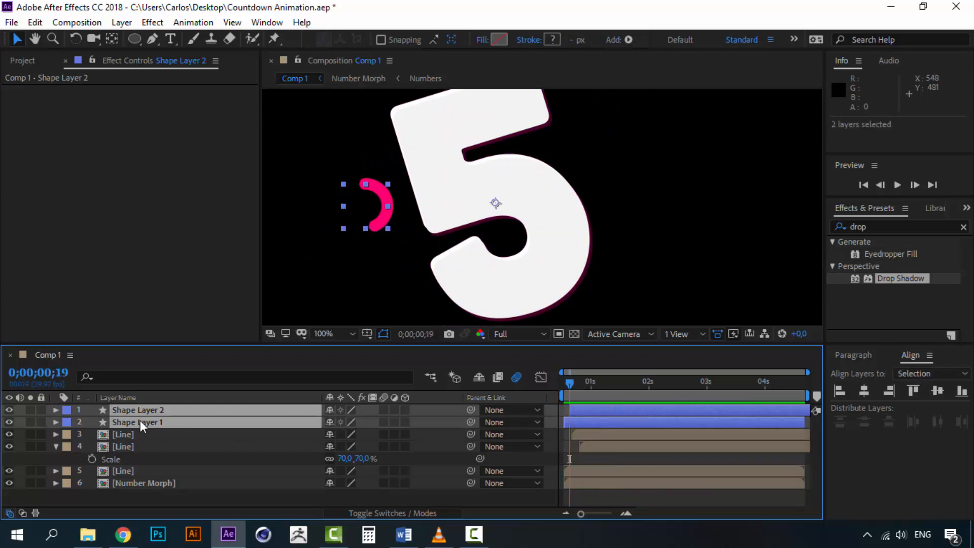
pyautogui.rightClick(140, 420)
pyautogui.click(193, 360)
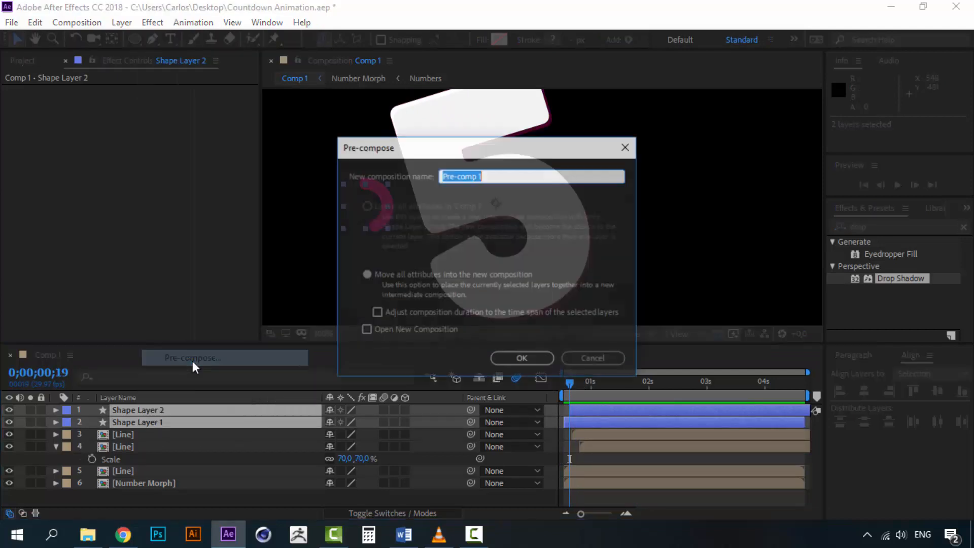
pyautogui.write('Circle')
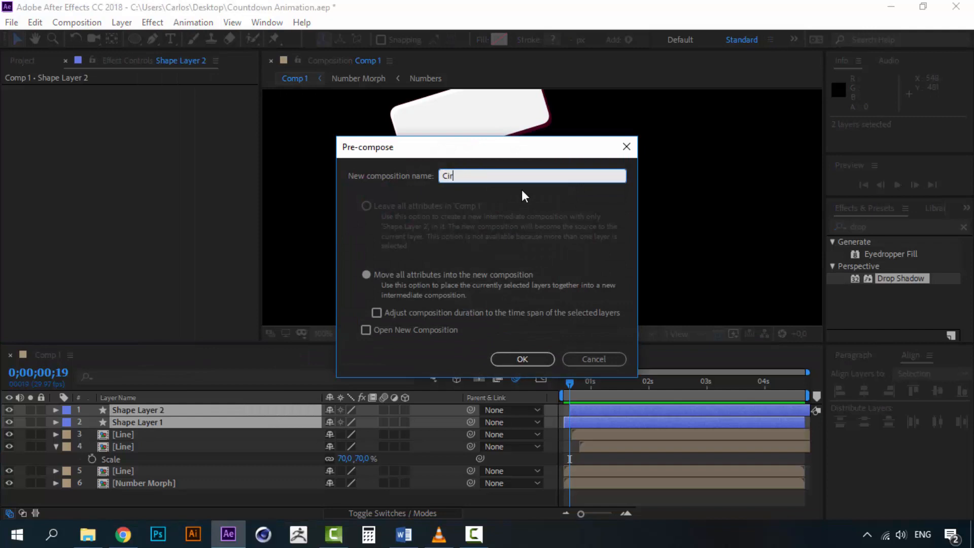
pyautogui.click(513, 362)
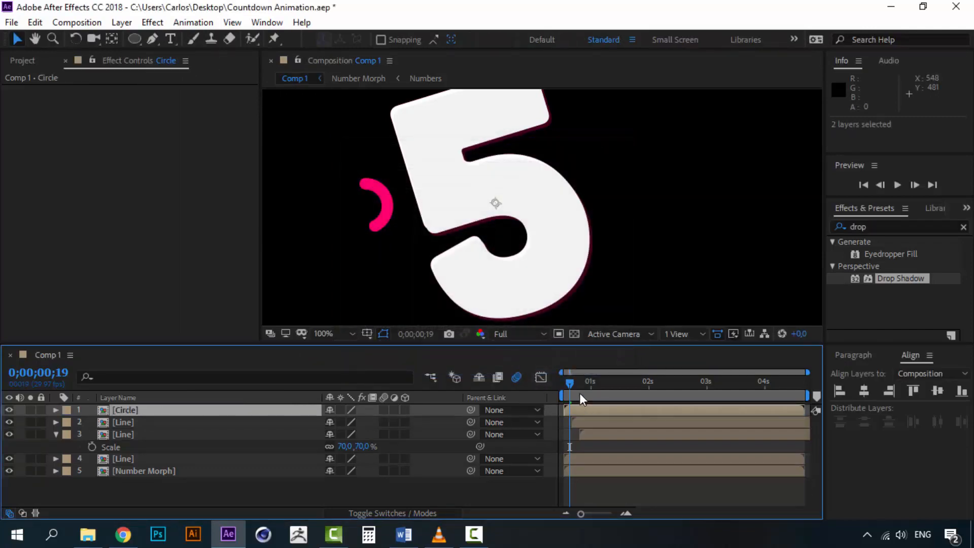
# Shift the Circle layer to start at 0;00;00;29 and preview the animation
pyautogui.moveTo(574, 382); pyautogui.dragTo(614, 407)
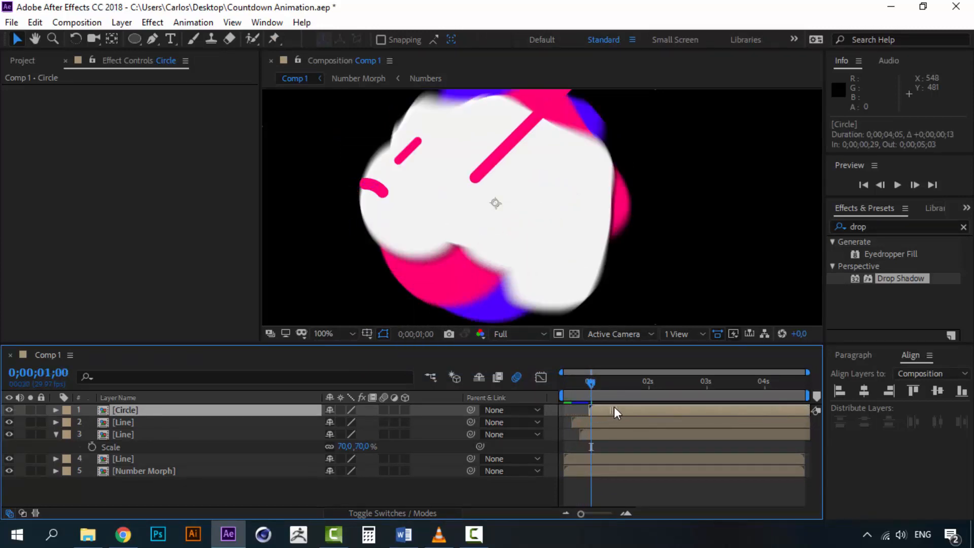
pyautogui.moveTo(573, 380); pyautogui.dragTo(561, 381)
pyautogui.press('space')
# Move the Circle layer to position 696, 478 at the number's lower-left edge and preview it from 0;00;00;24
pyautogui.click(570, 380)
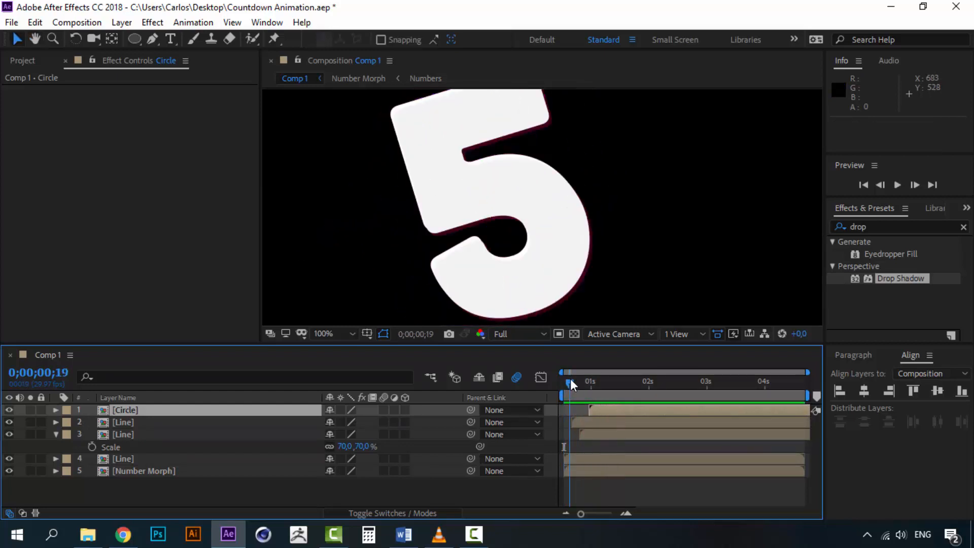
pyautogui.scroll(-1, 522, 256)
pyautogui.moveTo(516, 239); pyautogui.dragTo(514, 261)
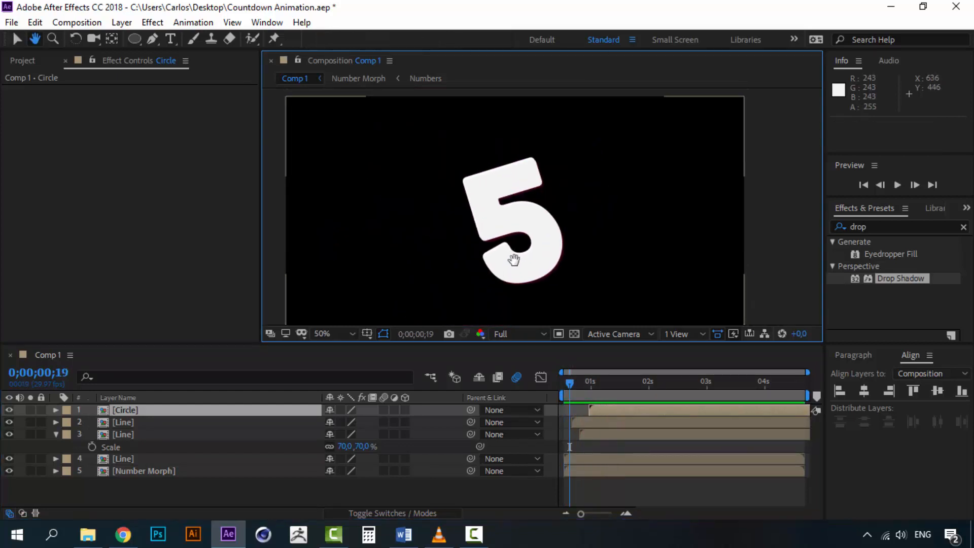
pyautogui.moveTo(580, 385); pyautogui.dragTo(601, 380)
pyautogui.moveTo(464, 232); pyautogui.dragTo(483, 271)
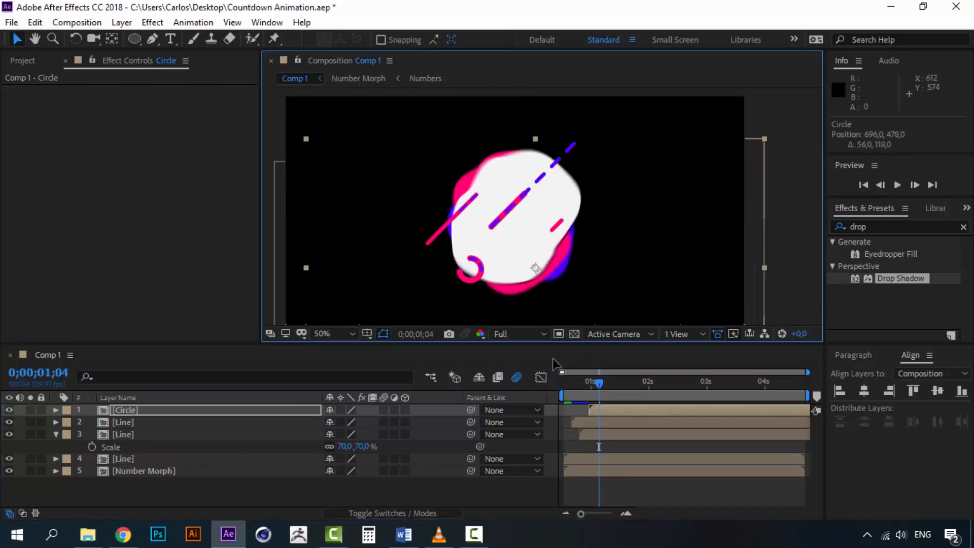
pyautogui.click(580, 380)
pyautogui.press('space')
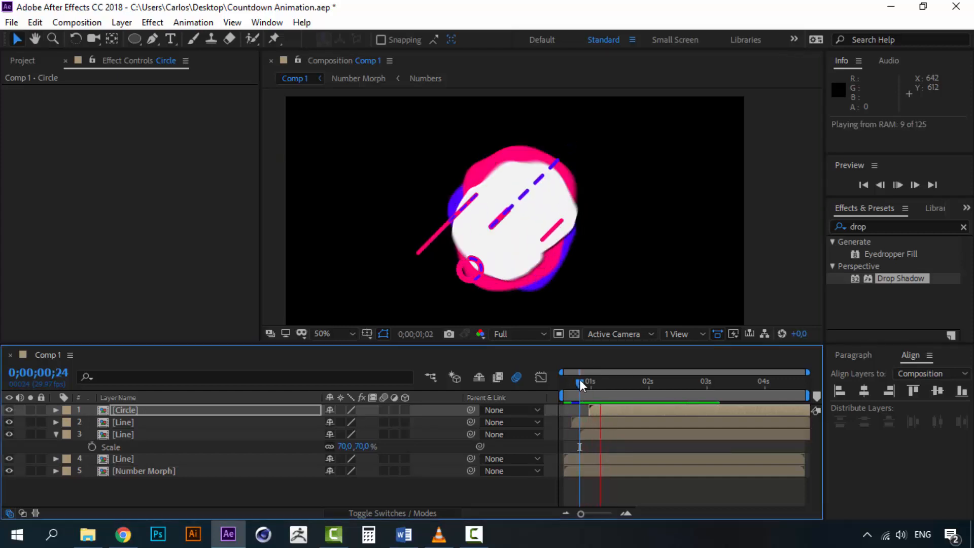
# Duplicate the Circle layer, place the copy above the number, and shift it to start at 0;00;01;03
pyautogui.moveTo(580, 379); pyautogui.dragTo(603, 382)
pyautogui.click(119, 409)
pyautogui.hotkey('ctrl', 'd')
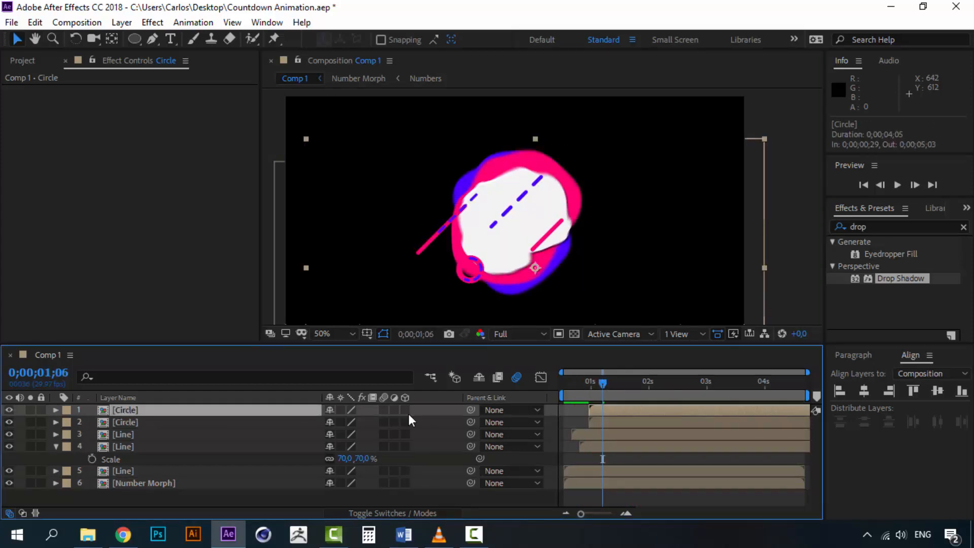
pyautogui.moveTo(477, 276); pyautogui.dragTo(519, 153)
pyautogui.moveTo(605, 410); pyautogui.dragTo(613, 409)
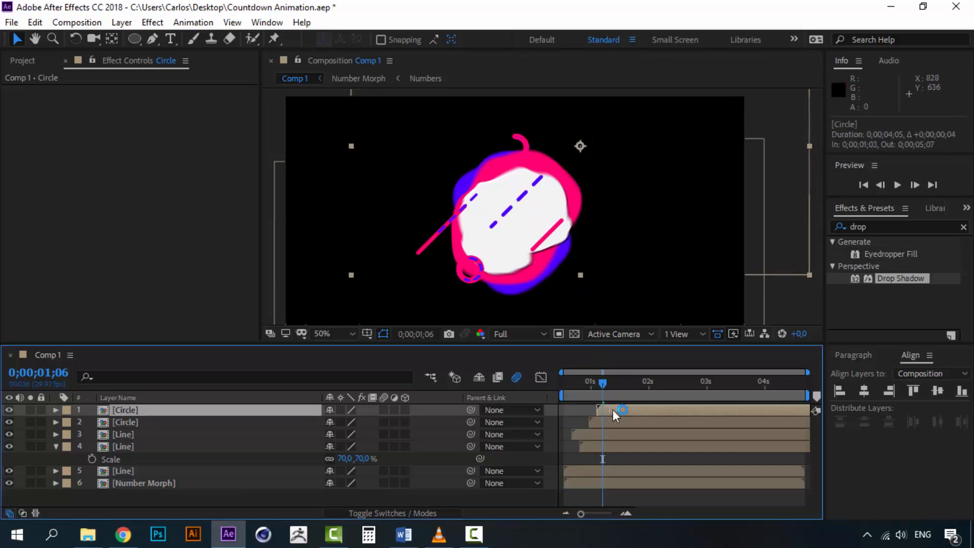
pyautogui.click(585, 382)
pyautogui.press('space')
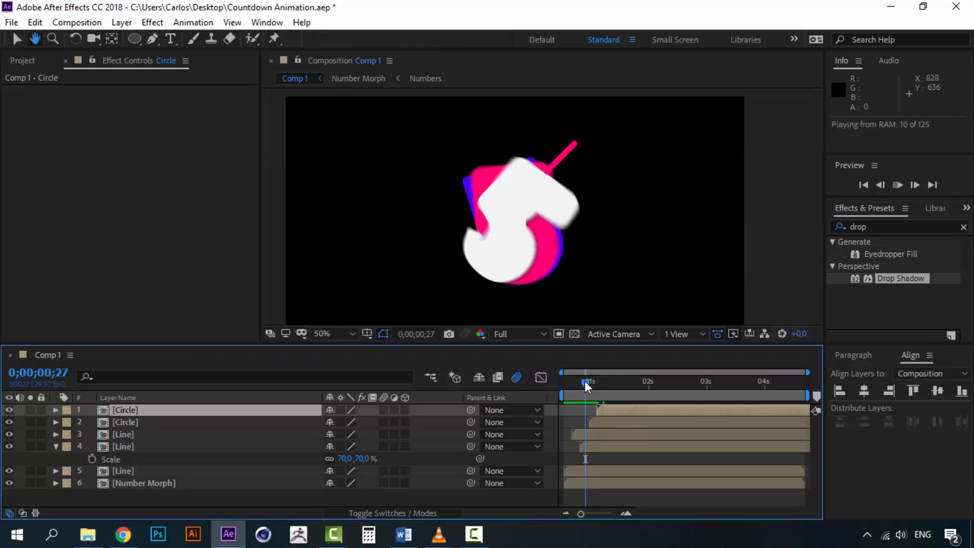
pyautogui.press('space')
# Shift the lower-left Circle layer about three frames earlier and preview the timing from 0;00;00;23
pyautogui.moveTo(585, 382); pyautogui.dragTo(608, 376)
pyautogui.press('space')
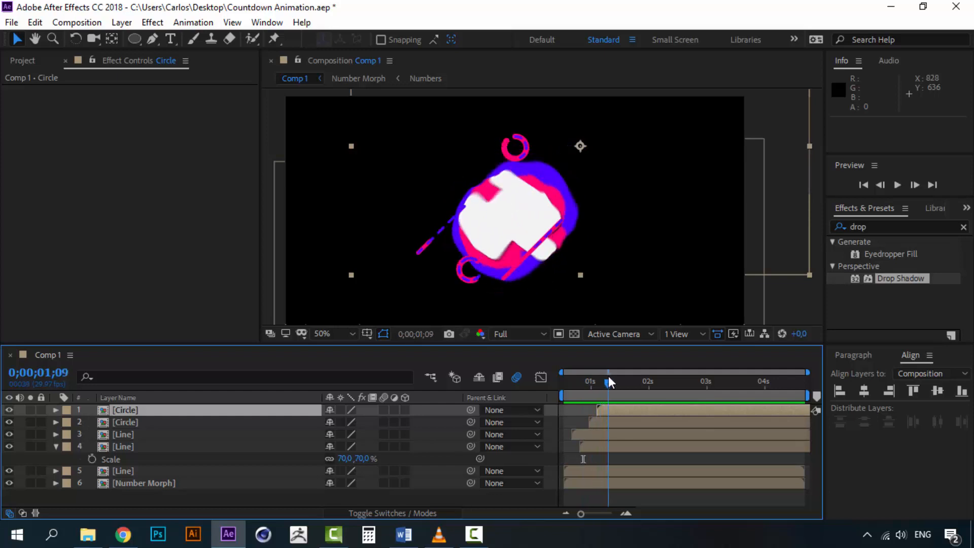
pyautogui.moveTo(597, 422); pyautogui.dragTo(592, 421)
pyautogui.click(577, 380)
pyautogui.press('space')
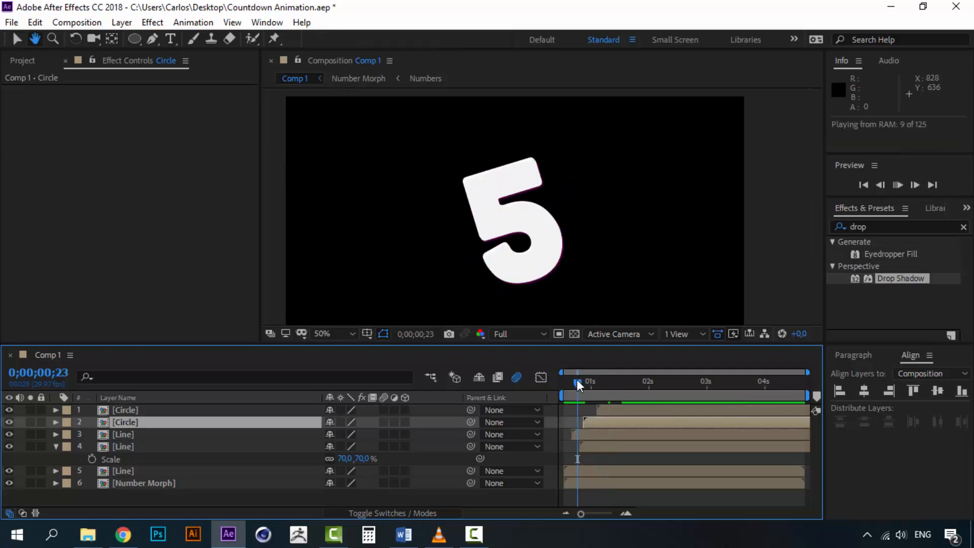
# Duplicate the upper Circle layer, move the copy to position 926, 546 at the number's lower right, and start it at 0;00;00;29
pyautogui.moveTo(577, 380); pyautogui.dragTo(609, 378)
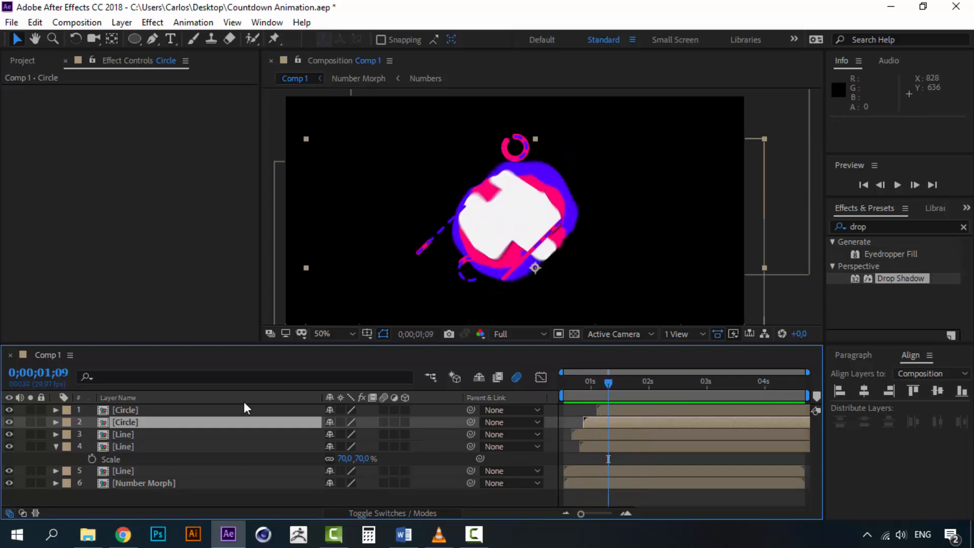
pyautogui.click(142, 410)
pyautogui.hotkey('ctrl', 'd')
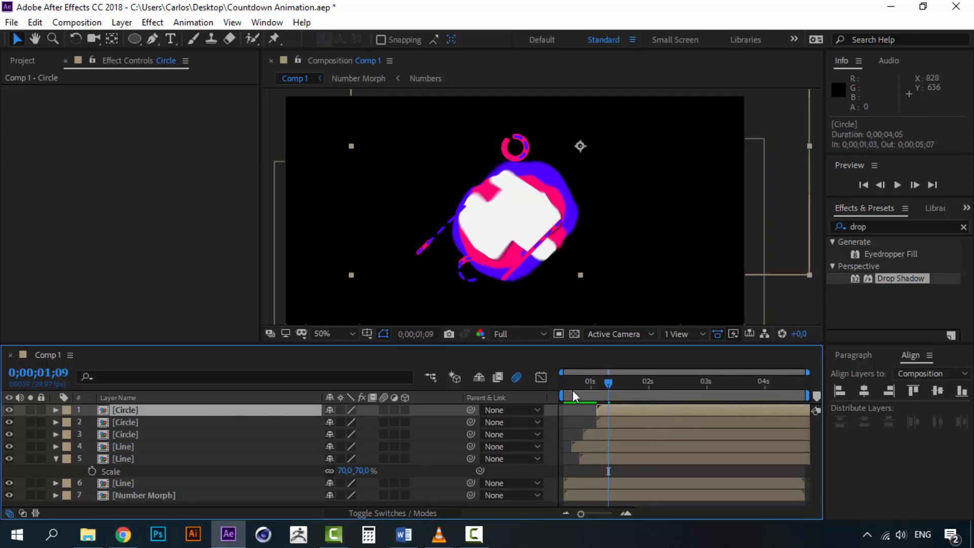
pyautogui.moveTo(534, 158); pyautogui.dragTo(572, 307)
pyautogui.click(580, 383)
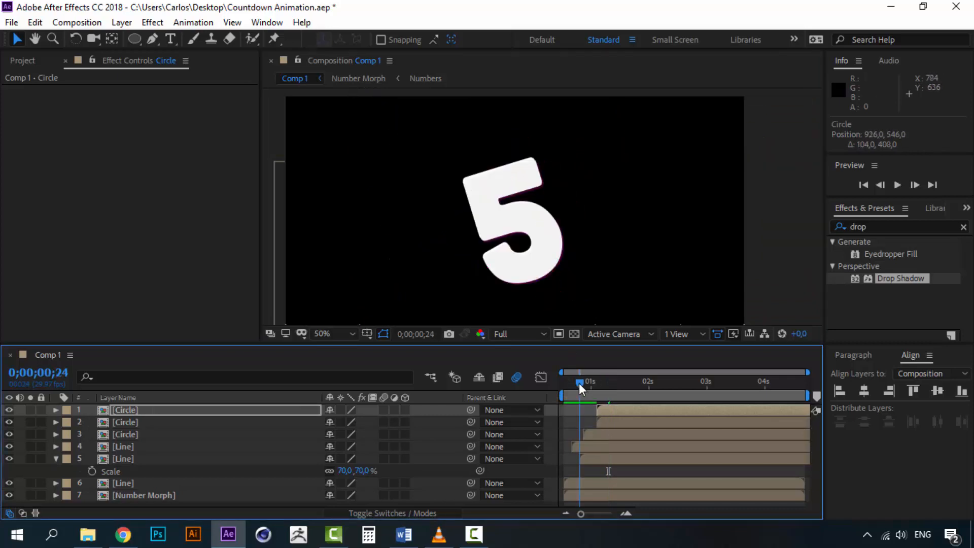
pyautogui.moveTo(605, 410); pyautogui.dragTo(598, 411)
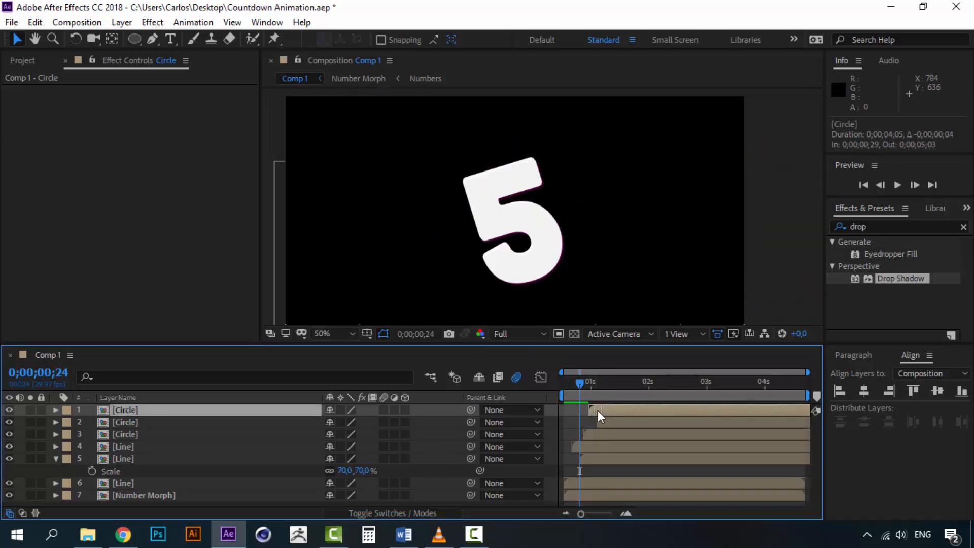
# Preview the animation to check the timing of the three circles around the number, and return to 0;00;00;16
pyautogui.press('space')
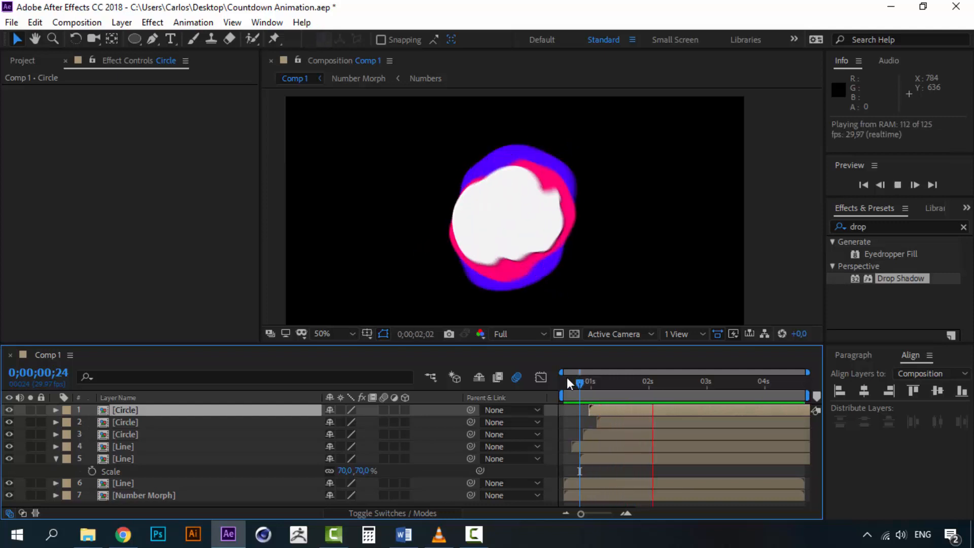
pyautogui.click(565, 382)
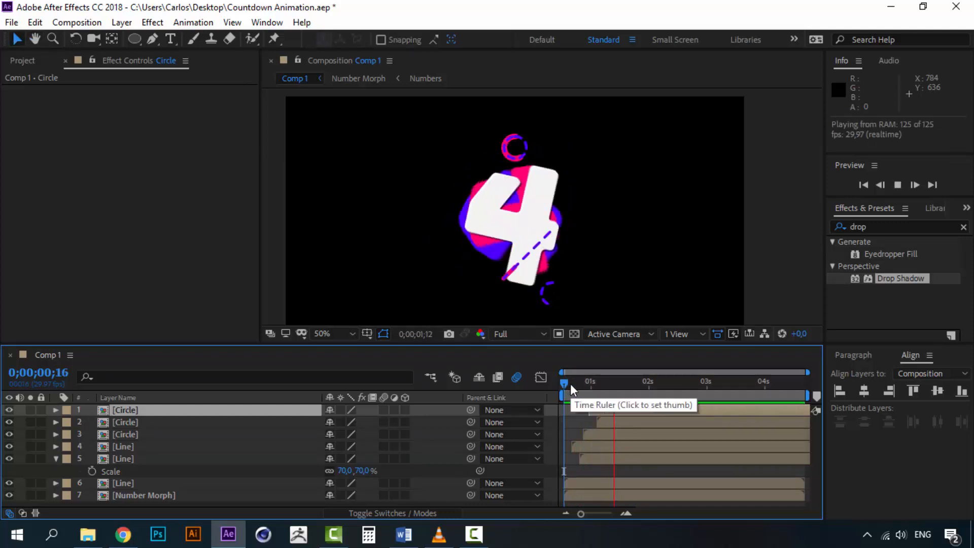
pyautogui.click(570, 384)
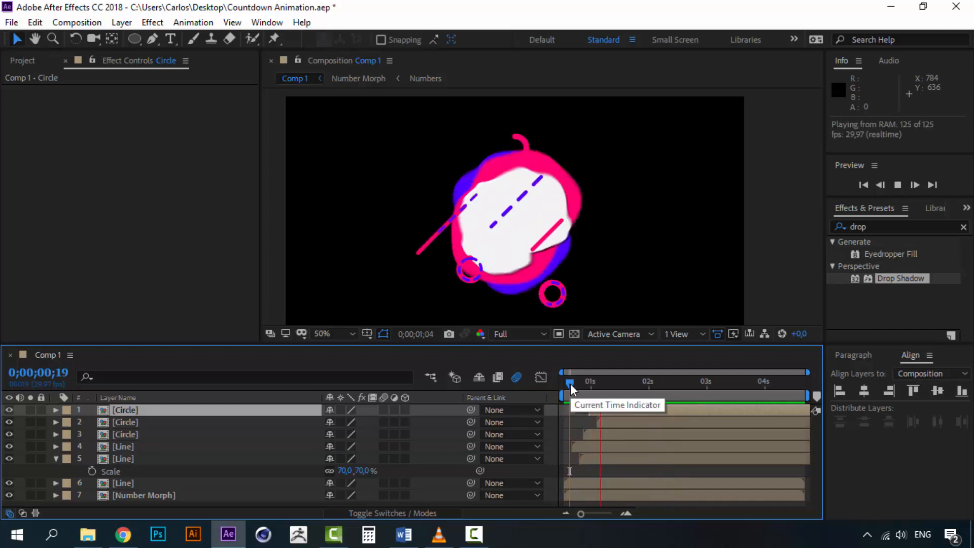
pyautogui.press('space')
pyautogui.moveTo(571, 384); pyautogui.dragTo(562, 382)
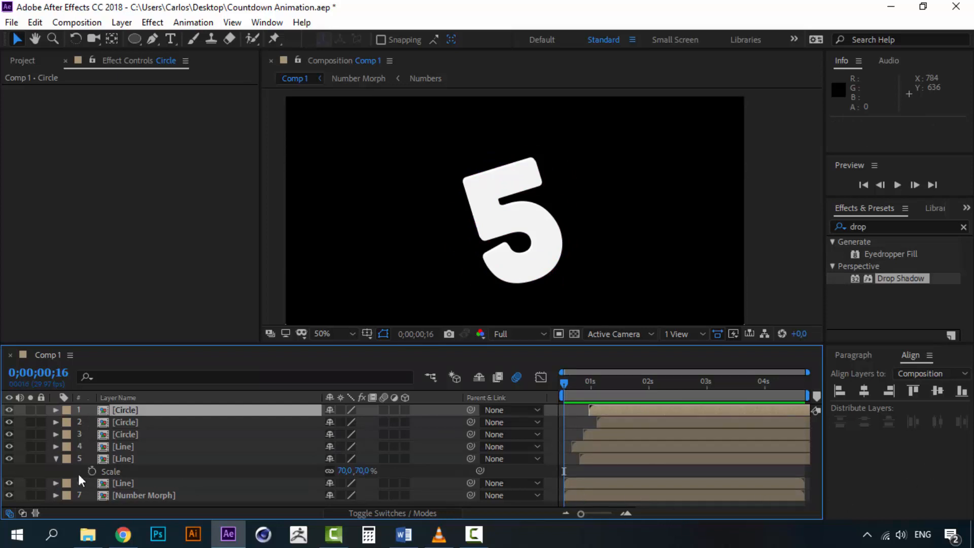
# Pre-compose the three Circle and three Line layers as Trim Paths and trim the new layer's end to 0;00;01;21
pyautogui.click(56, 459)
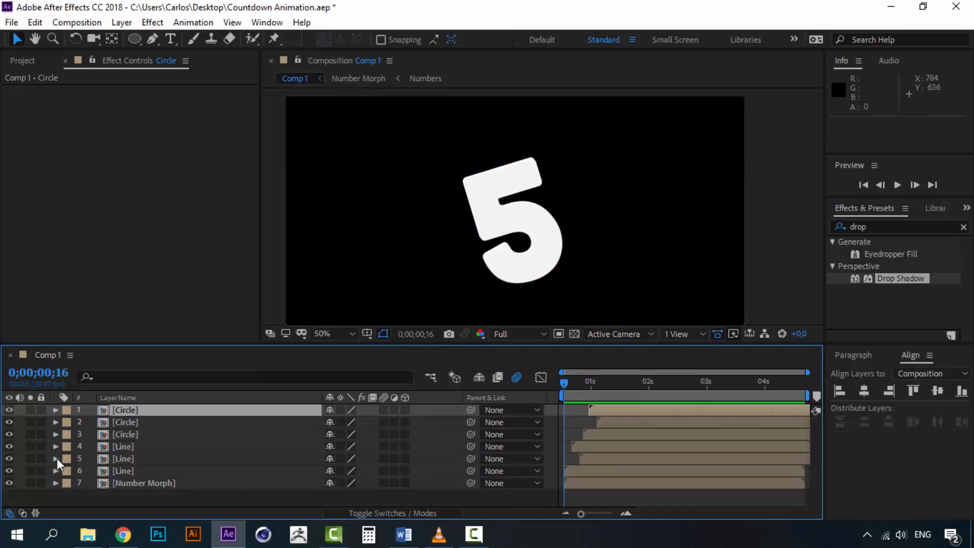
pyautogui.keyDown('shift'); pyautogui.click(124, 470); pyautogui.keyUp('shift')
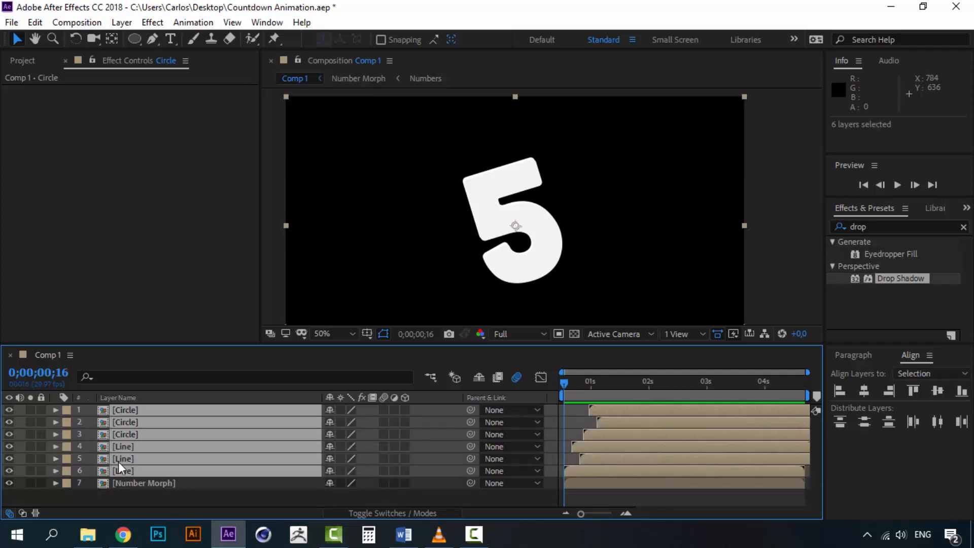
pyautogui.rightClick(123, 469)
pyautogui.click(188, 408)
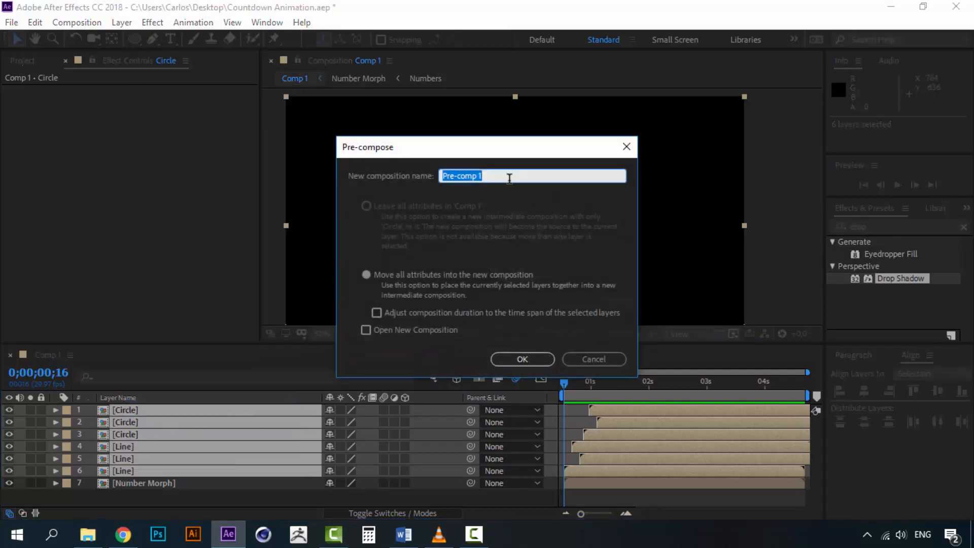
pyautogui.write('Trim Paths')
pyautogui.click(534, 361)
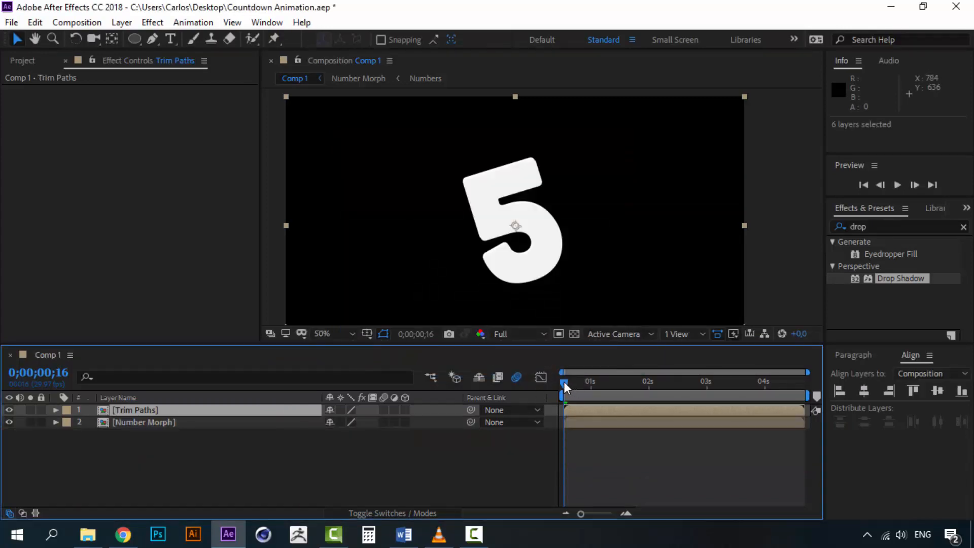
pyautogui.moveTo(564, 382); pyautogui.dragTo(632, 382)
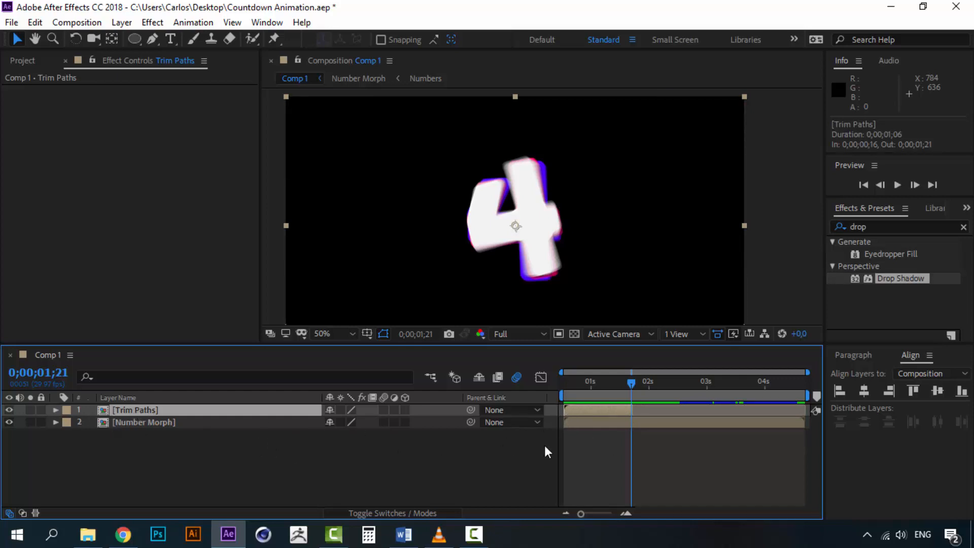
# Duplicate the Trim Paths layer, shift the copy to start at about 0;00;01;17, and preview the second number change
pyautogui.hotkey('ctrl', 'd')
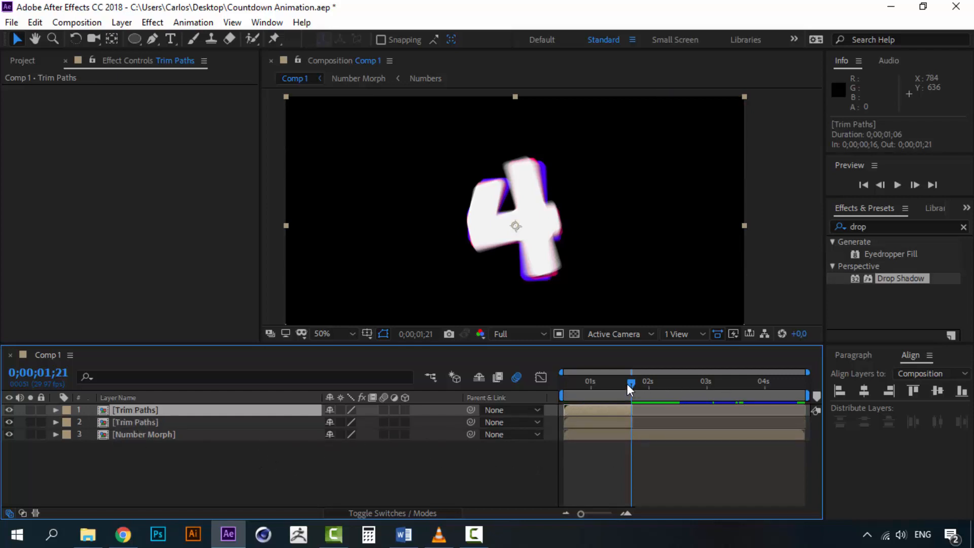
pyautogui.moveTo(629, 384)
pyautogui.mouseDown()
pyautogui.moveTo(641, 382)
pyautogui.moveTo(586, 382)
pyautogui.moveTo(638, 385)
pyautogui.mouseUp()
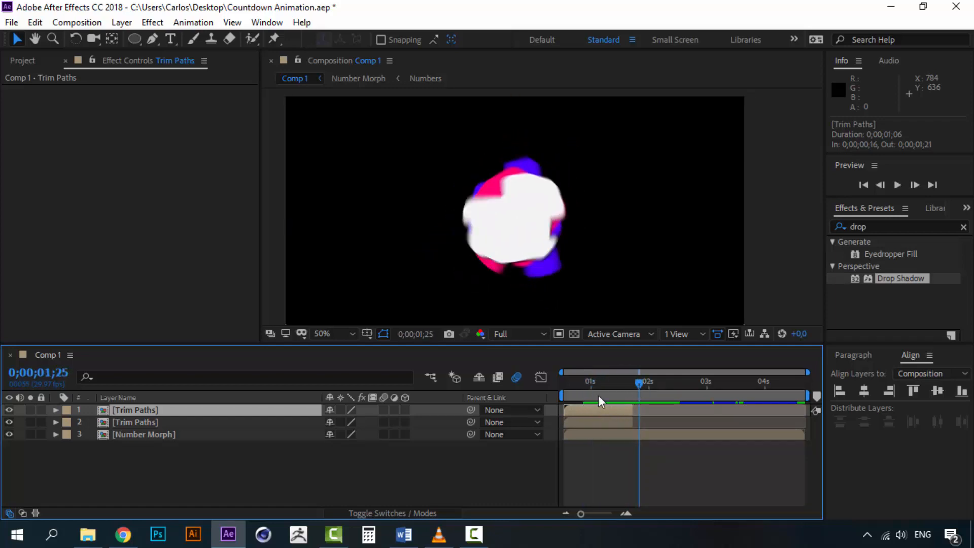
pyautogui.moveTo(574, 409); pyautogui.dragTo(643, 409)
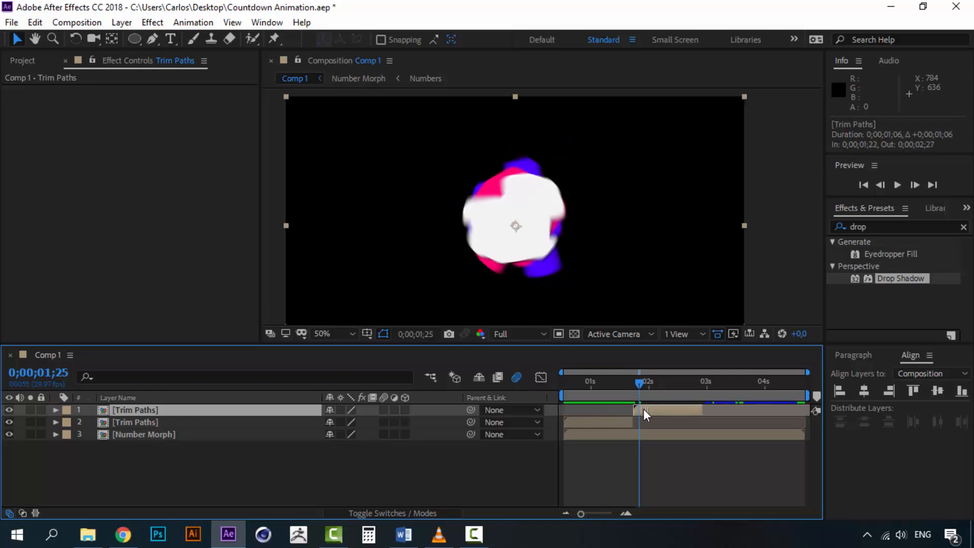
pyautogui.press('space')
pyautogui.press('space')
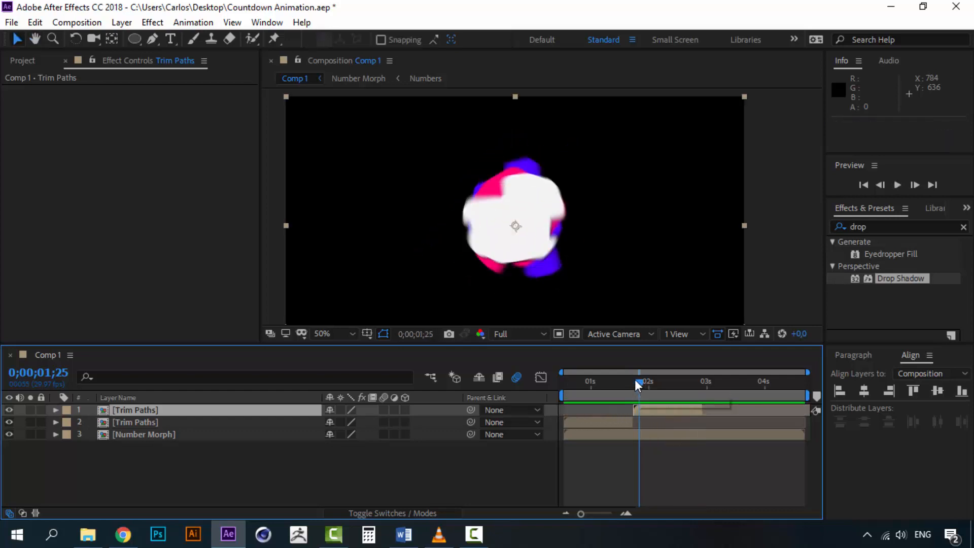
pyautogui.moveTo(655, 413); pyautogui.dragTo(643, 409)
pyautogui.click(624, 383)
pyautogui.press('space')
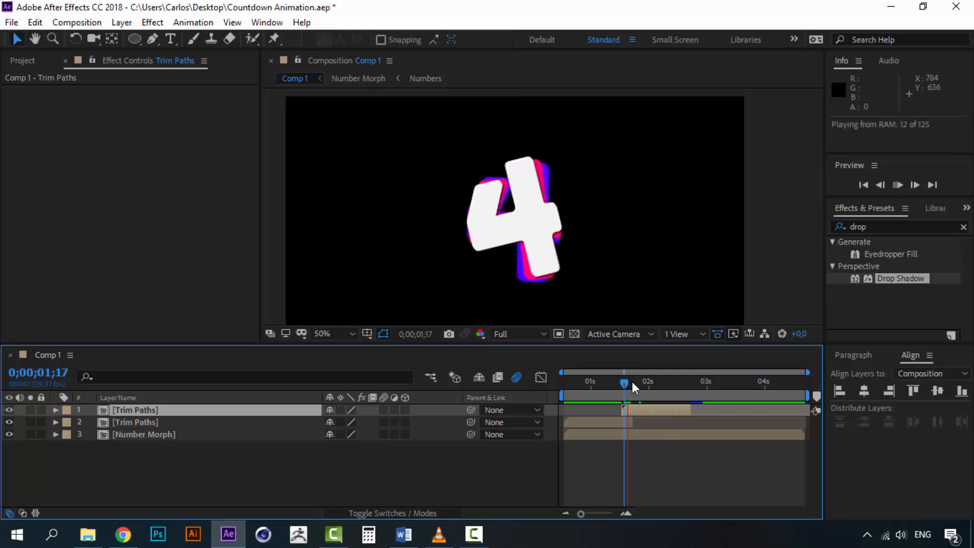
pyautogui.press('space')
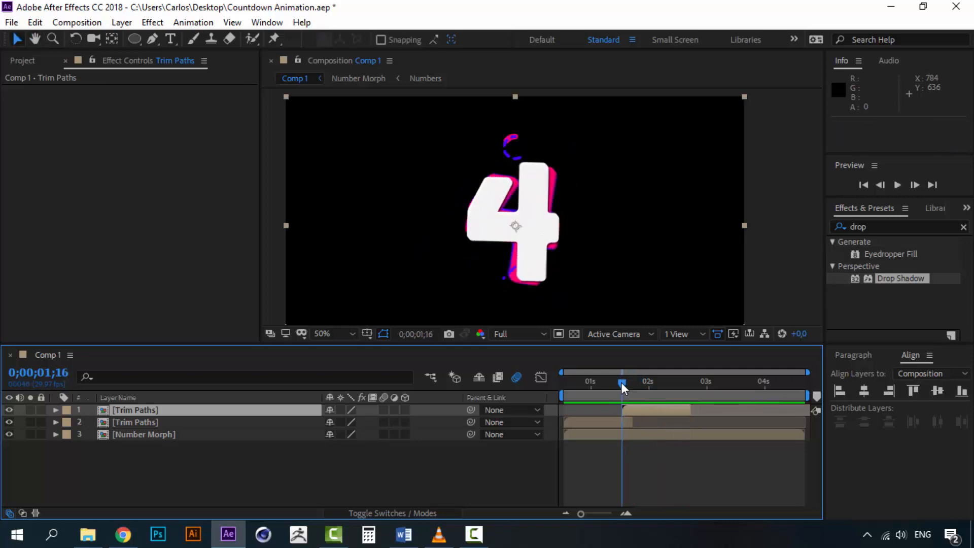
# Duplicate Trim Paths two more times and stagger the copies over the remaining number changes, starting the last at 0;00;03;02
pyautogui.moveTo(624, 382); pyautogui.dragTo(752, 406)
pyautogui.click(621, 383)
pyautogui.press('space')
pyautogui.hotkey('ctrl', 'd')
pyautogui.press('space')
pyautogui.press('space')
pyautogui.hotkey('ctrl', 'd')
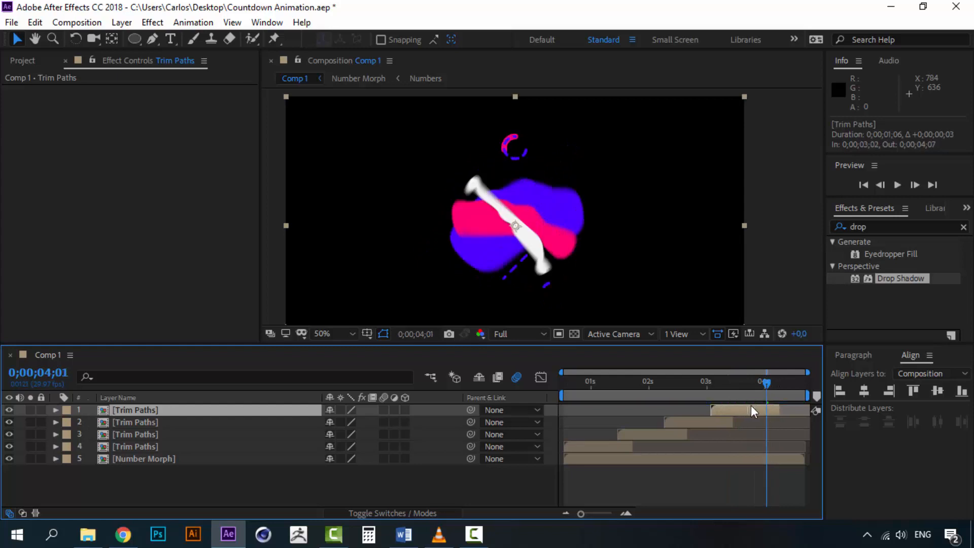
# Preview the last number change and the whole countdown from 0;00;00;16 to check the timing of the Trim Paths copies
pyautogui.click(707, 380)
pyautogui.press('space')
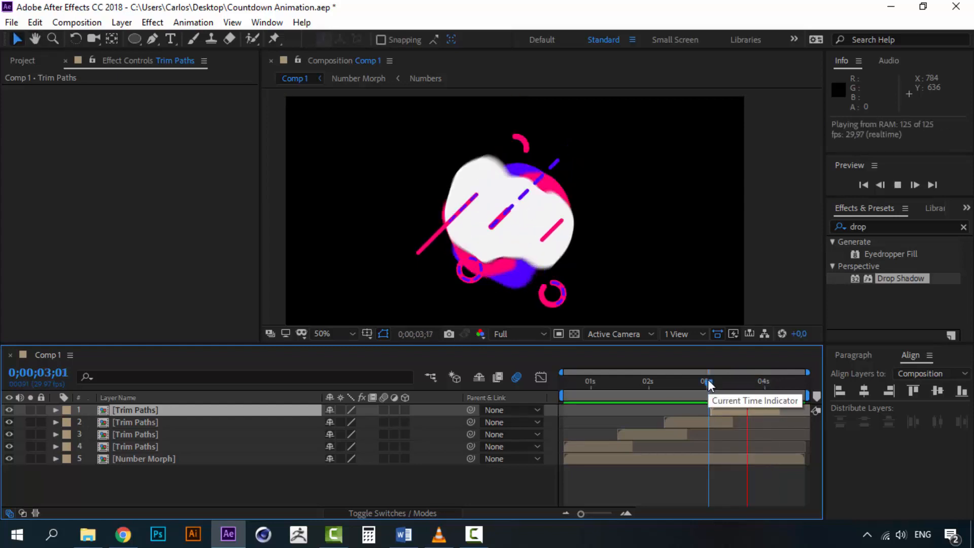
pyautogui.click(566, 378)
pyautogui.moveTo(566, 378); pyautogui.dragTo(560, 379)
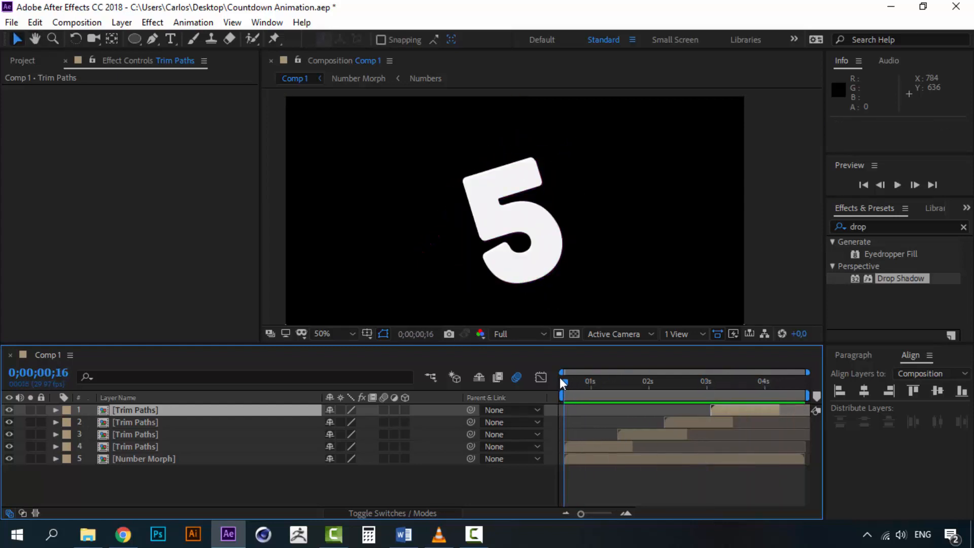
pyautogui.press('space')
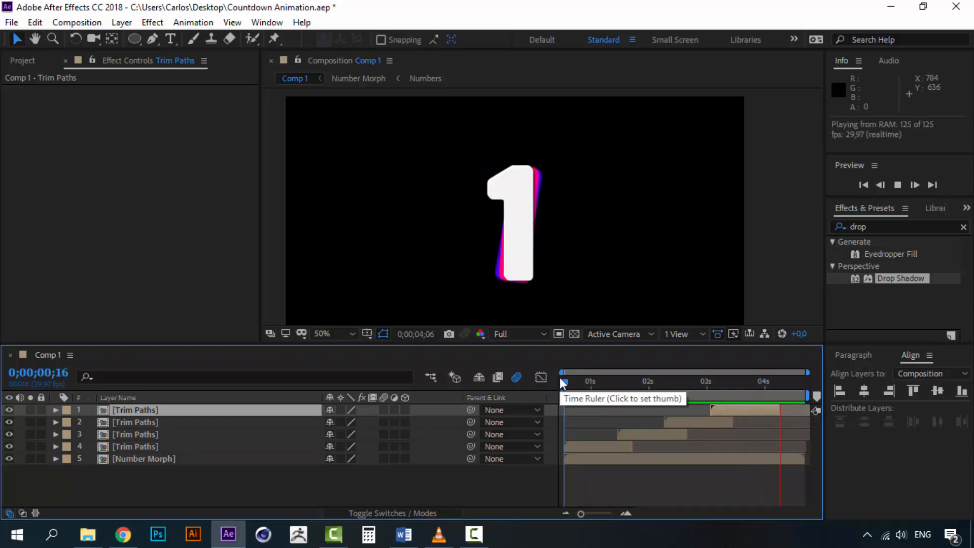
pyautogui.click(784, 382)
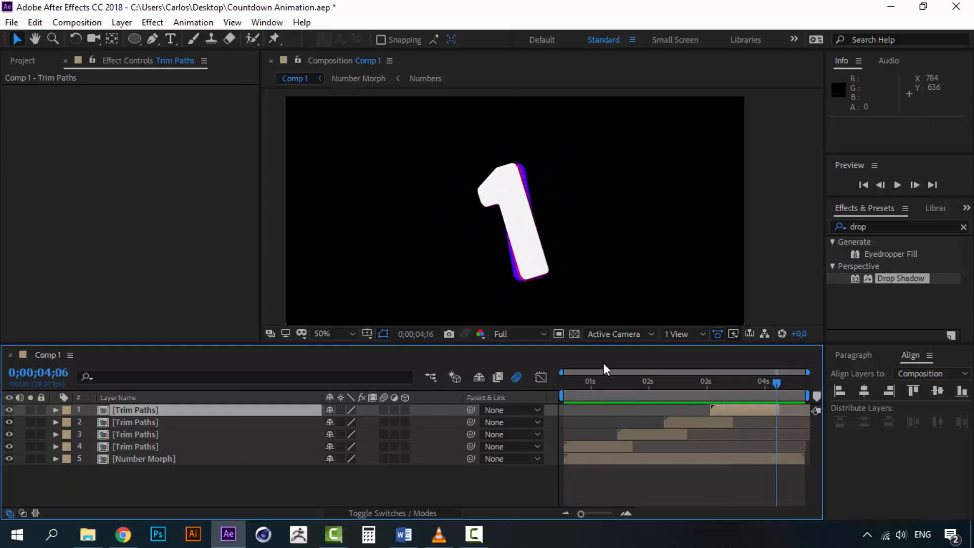